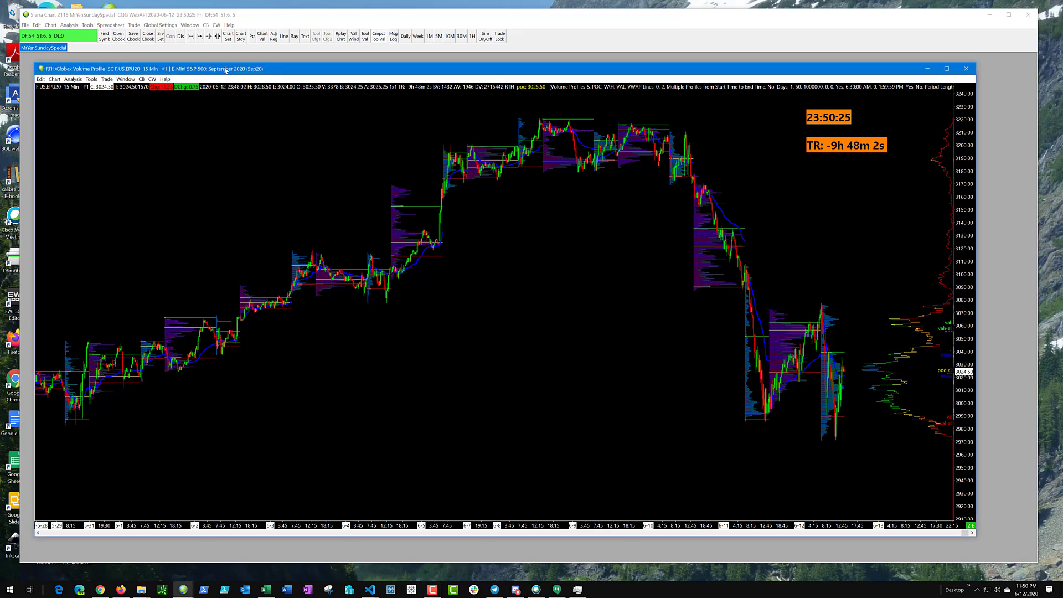
Step: Move the existing chart aside and open a new intraday chart from F.US.EPU20.scid
left_click_drag(225, 70, 1062, 144)
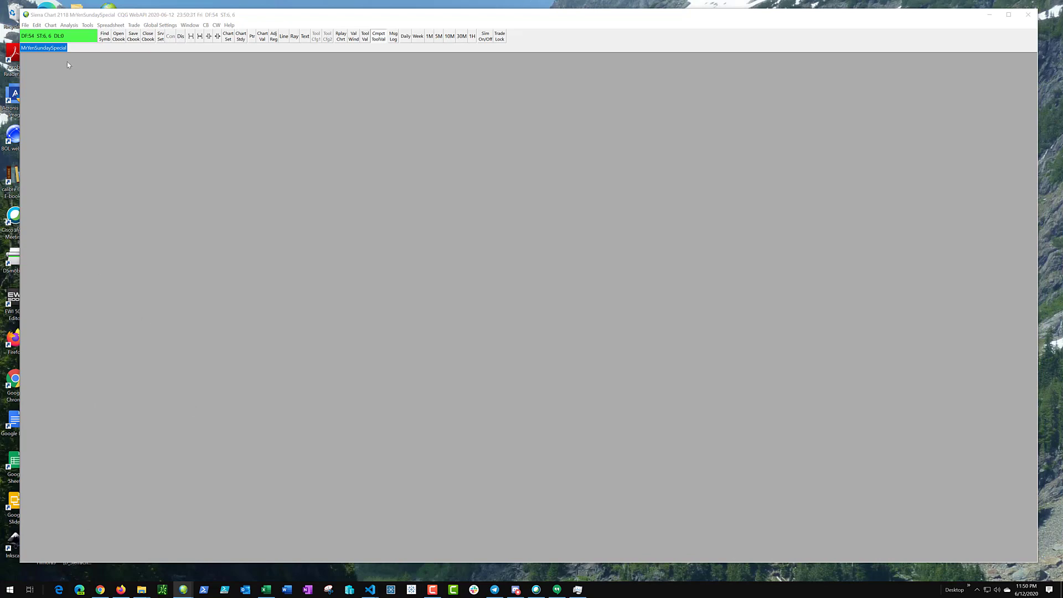
left_click(25, 26)
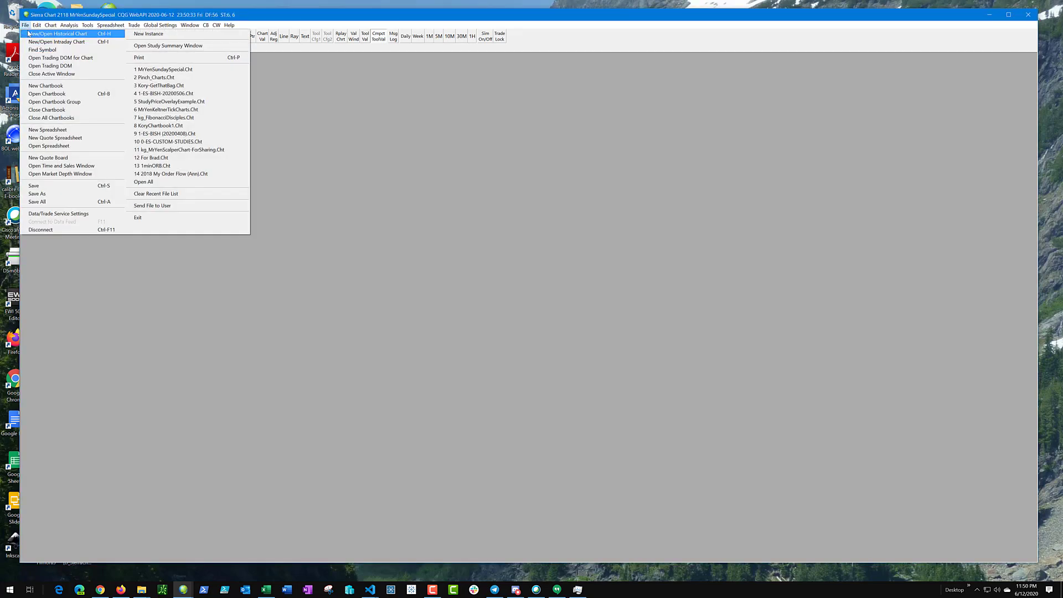
left_click(34, 42)
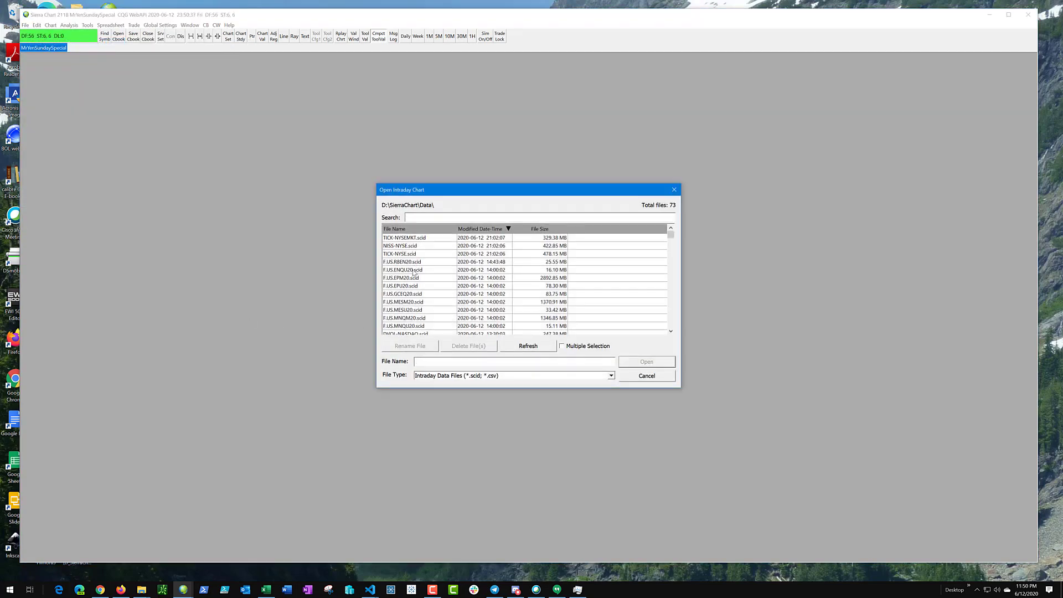
left_click(409, 287)
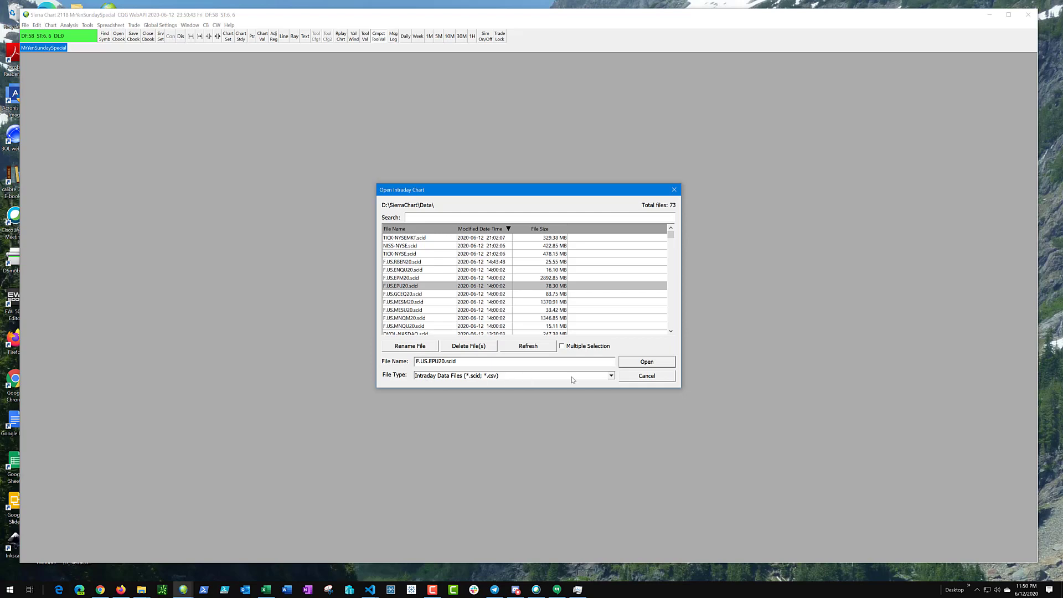
left_click(647, 362)
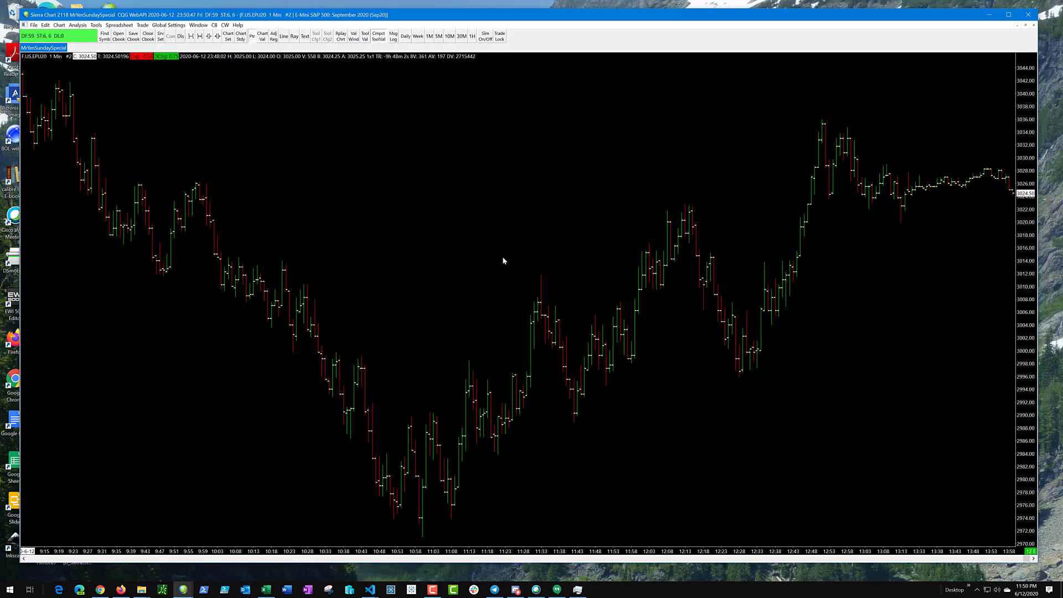
Step: Detach the 1-minute chart into a floating window, move it up-left and enlarge it across the workspace
left_click(198, 25)
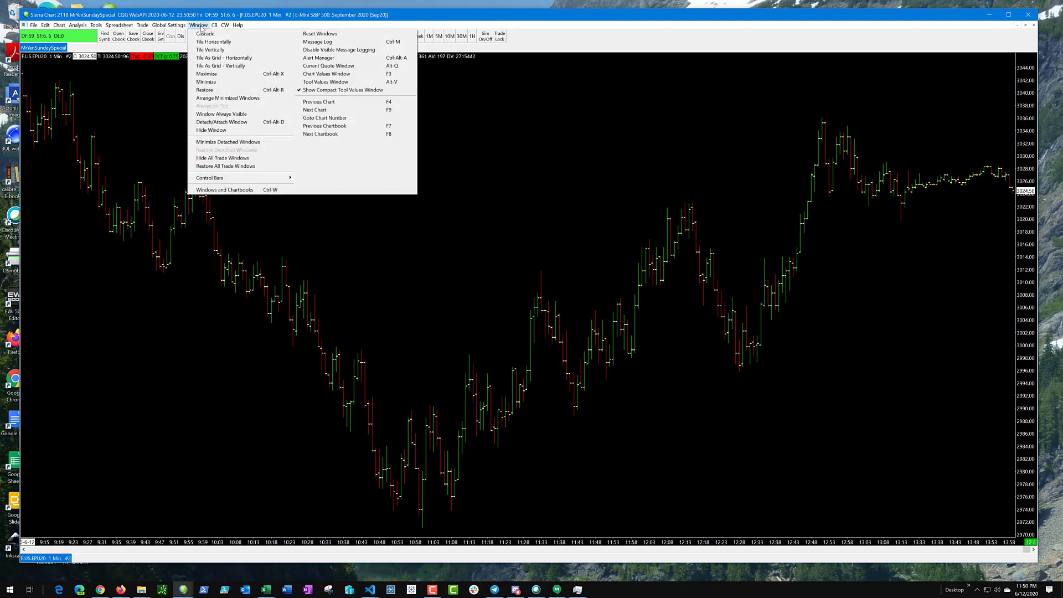
left_click(206, 122)
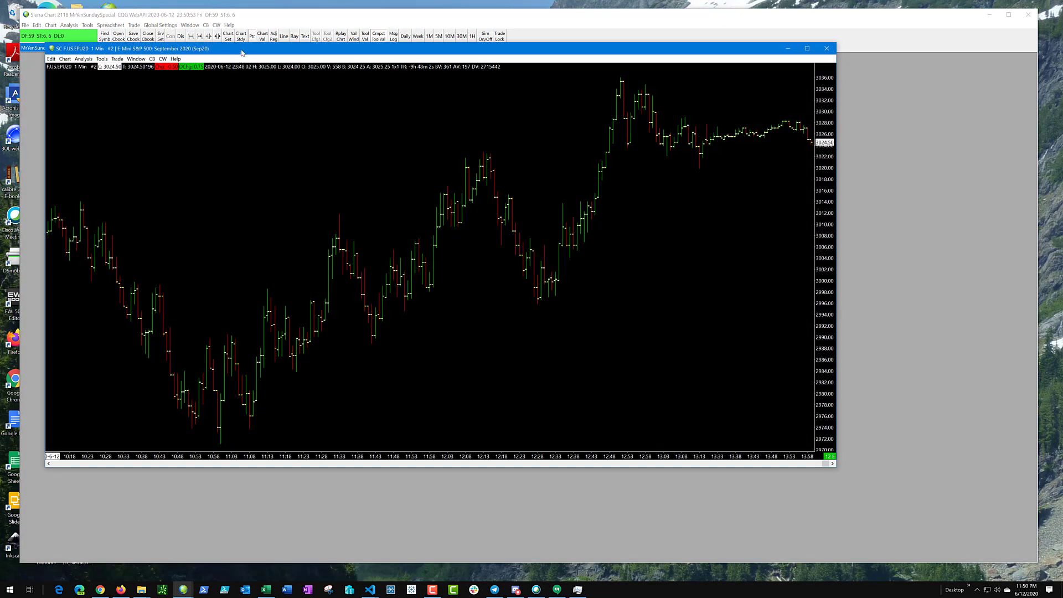
mouse_move(234, 64)
left_mouse_down()
mouse_move(219, 34)
mouse_move(226, 48)
left_mouse_up()
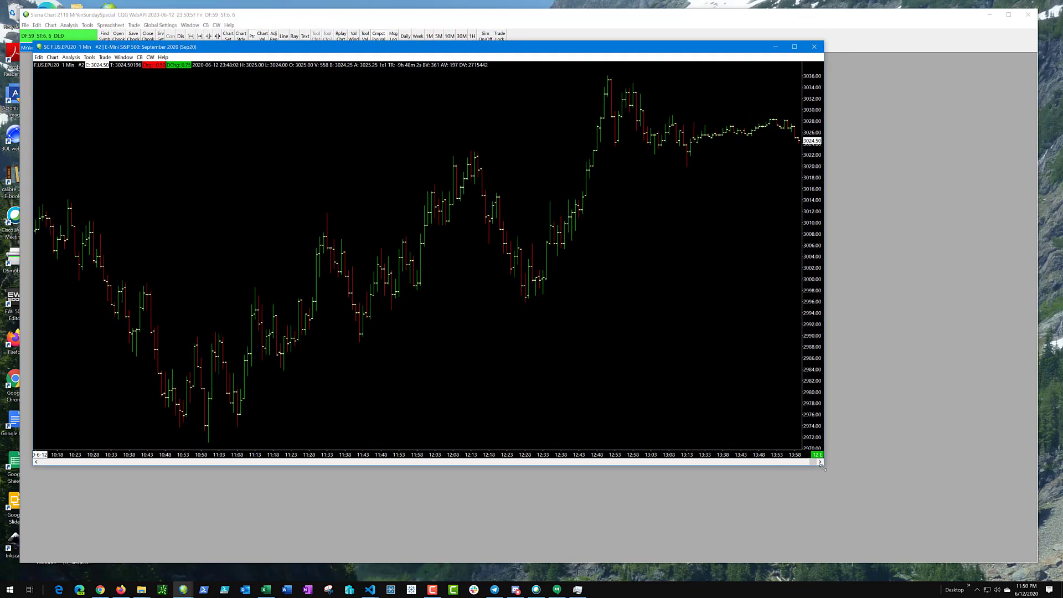
left_click_drag(822, 467, 991, 559)
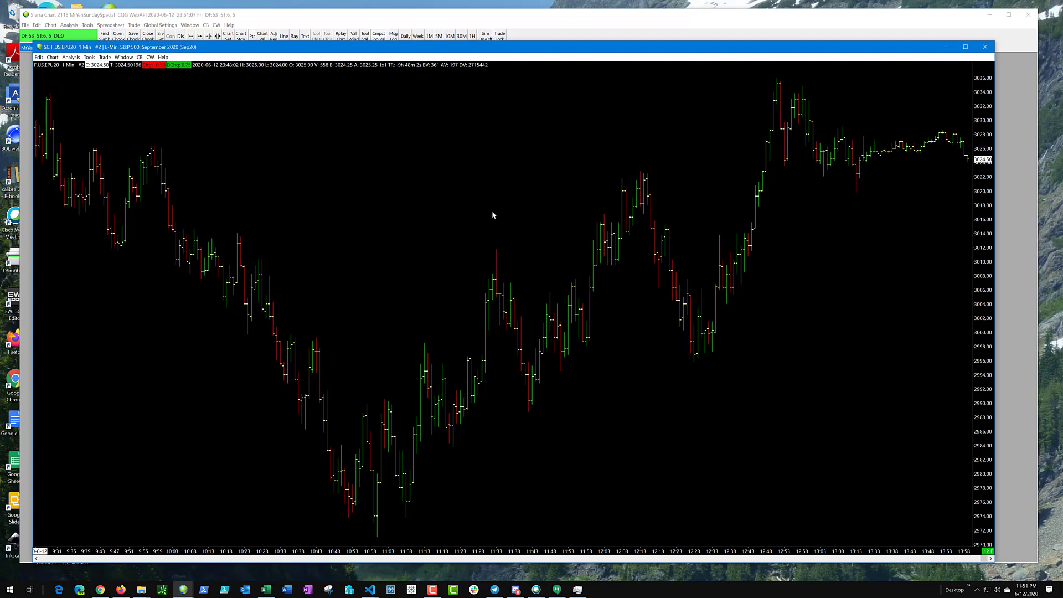
Step: Switch the chart to candlestick bars with a 0-15-0 (15-minute) bar period
right_click(449, 160)
left_click(467, 194)
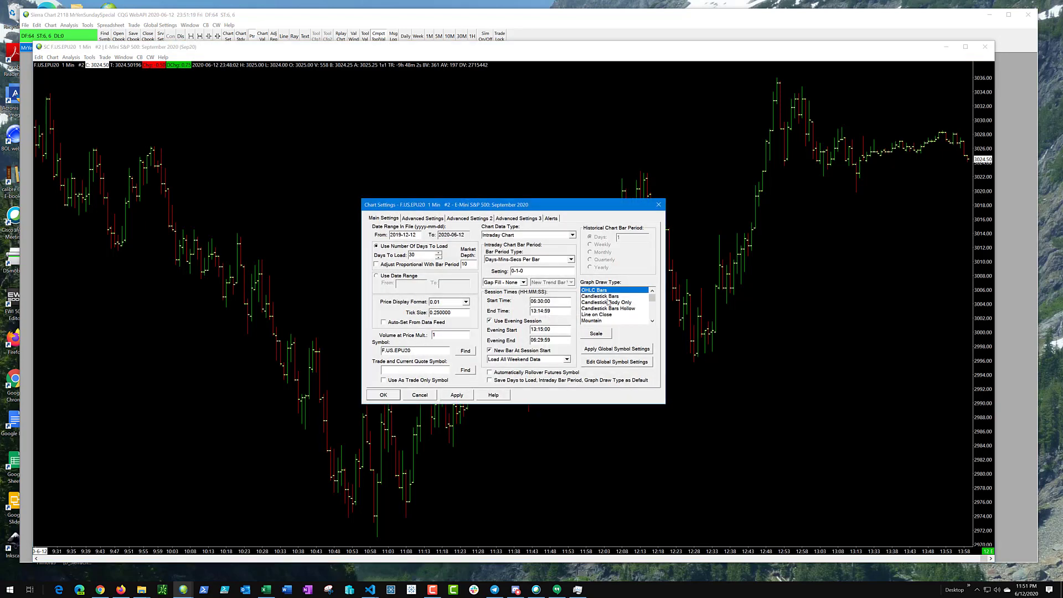
left_click(607, 298)
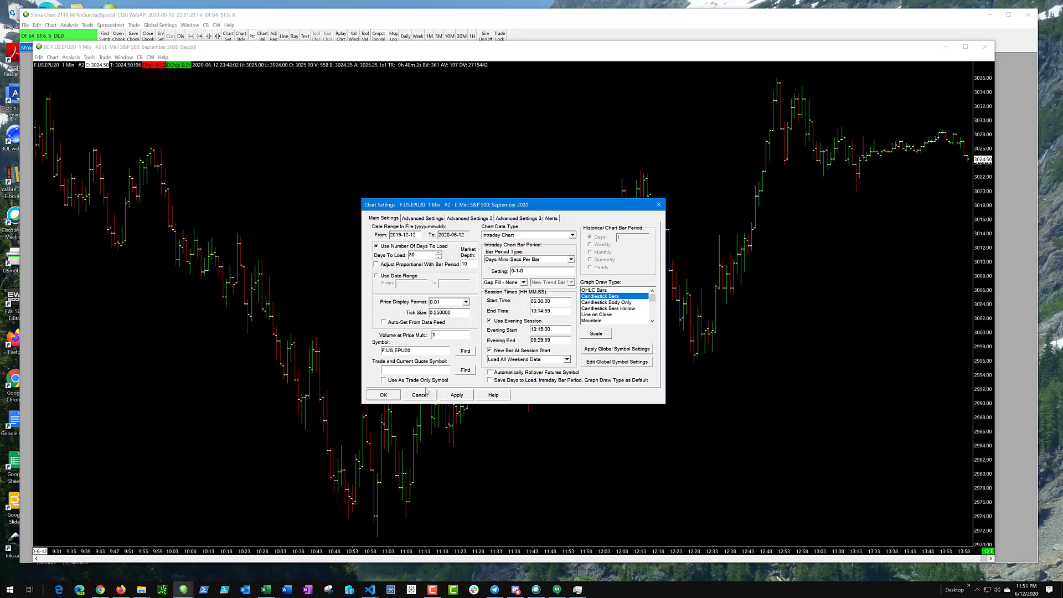
left_click(458, 395)
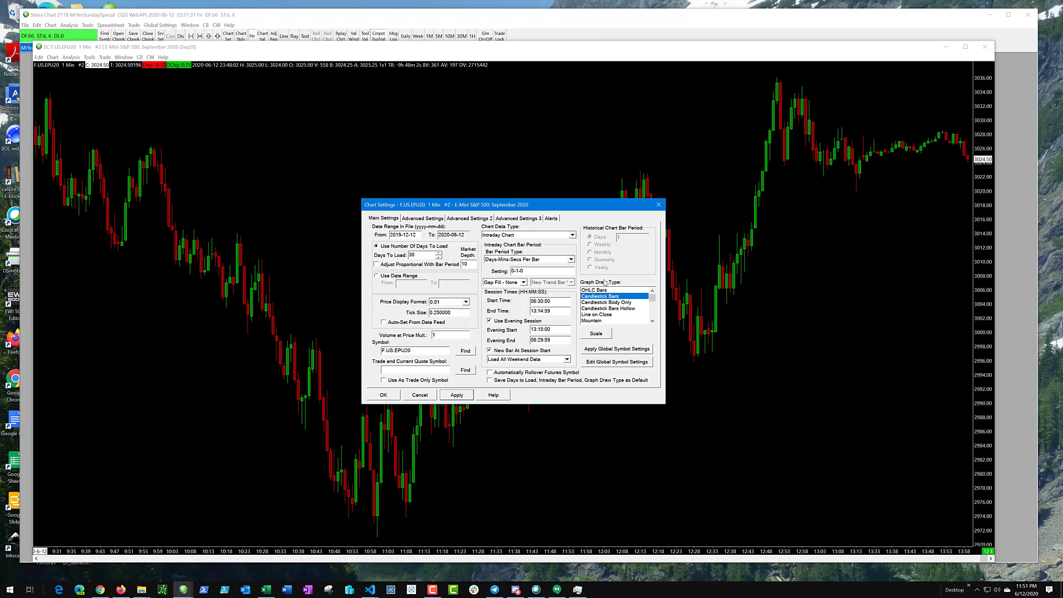
type("5")
left_click(383, 395)
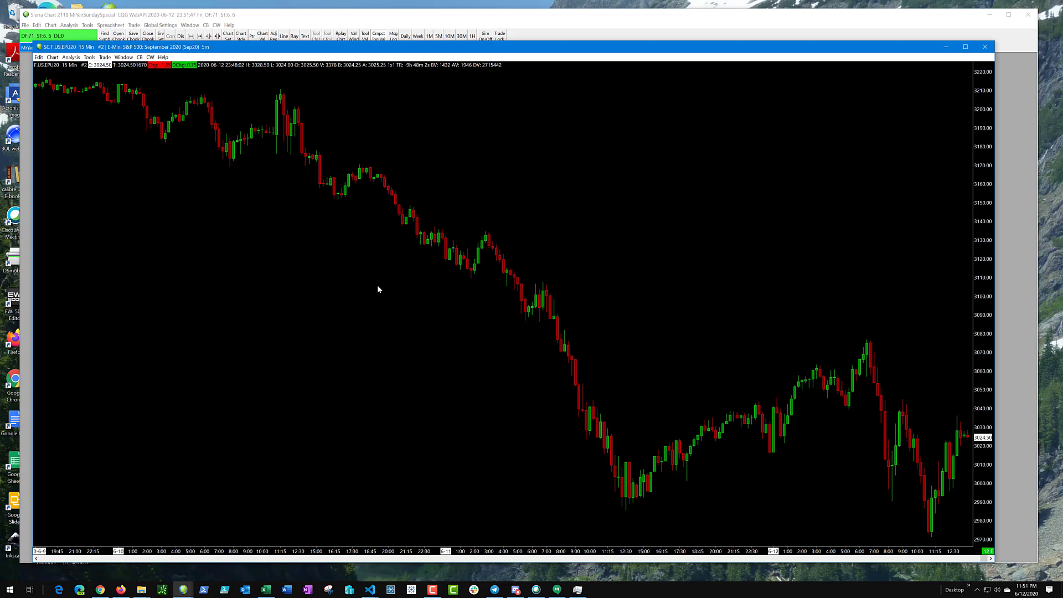
key("Return")
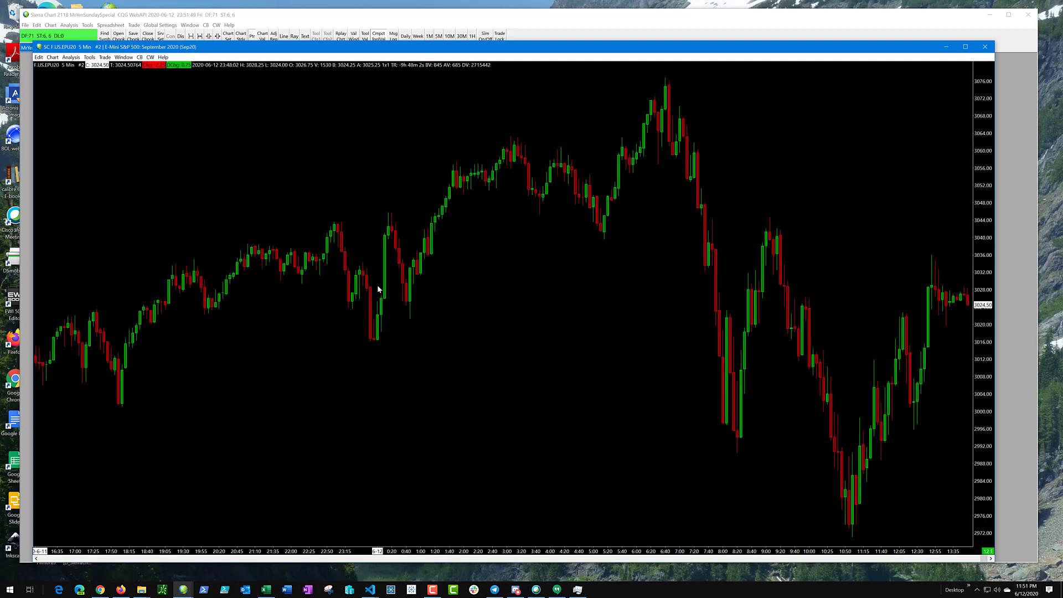
key("Return")
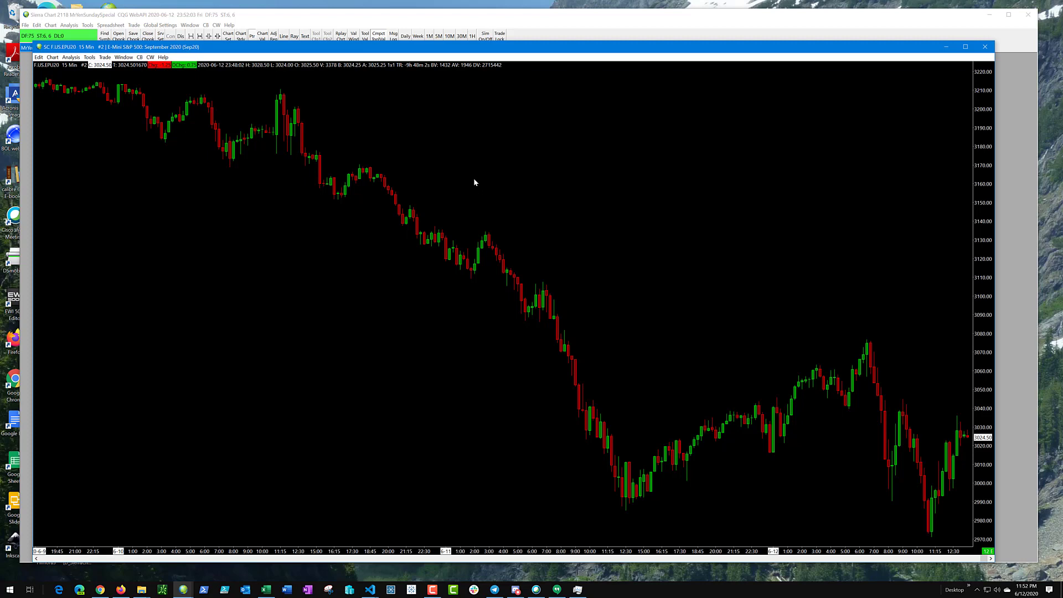
Step: Find Volume By Price among the available studies and add it to Studies to Graph
right_click(617, 204)
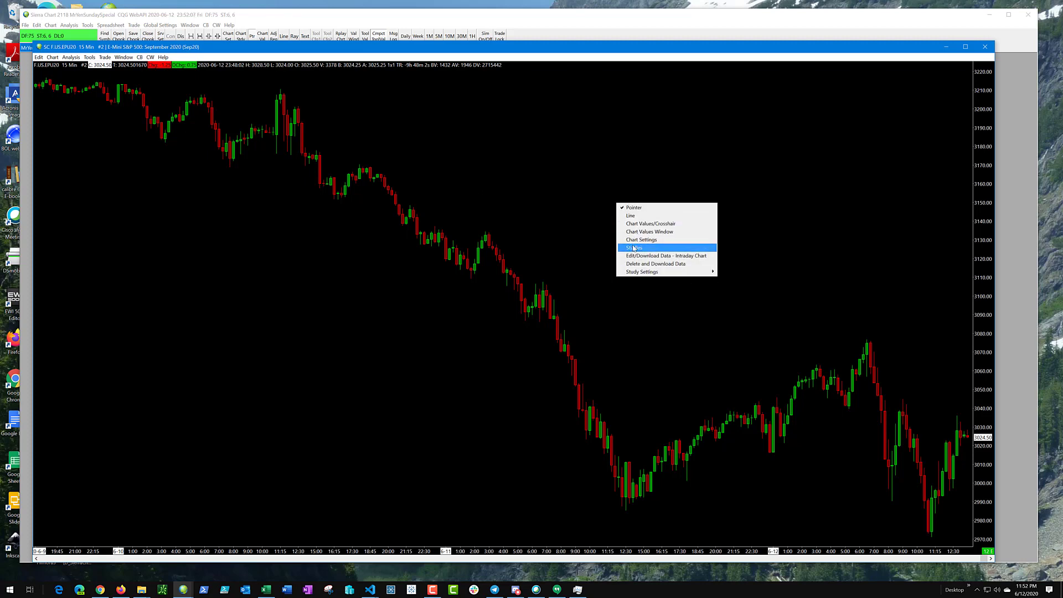
left_click(634, 248)
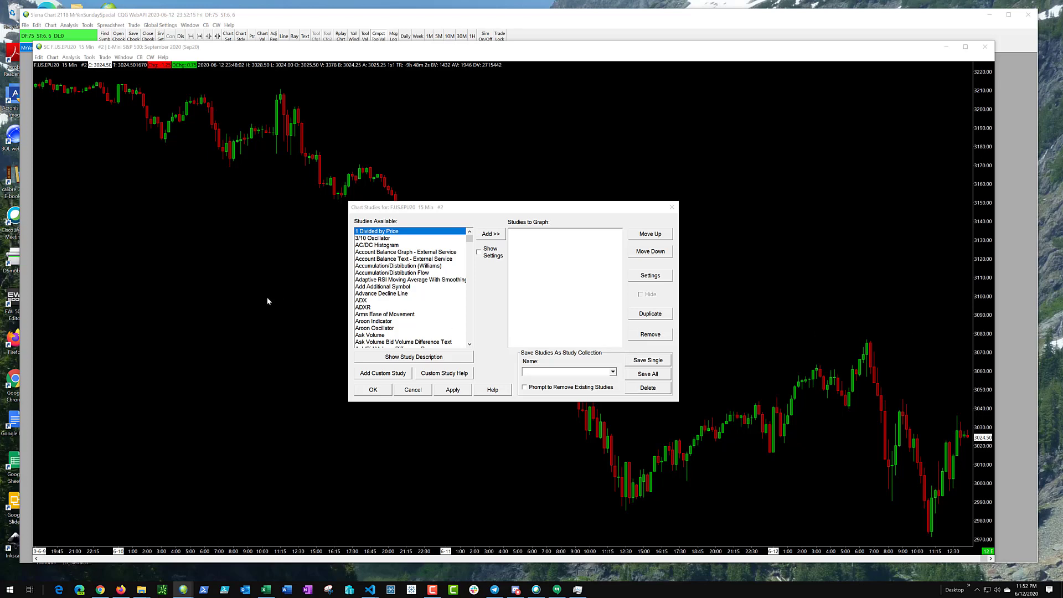
left_click(382, 280)
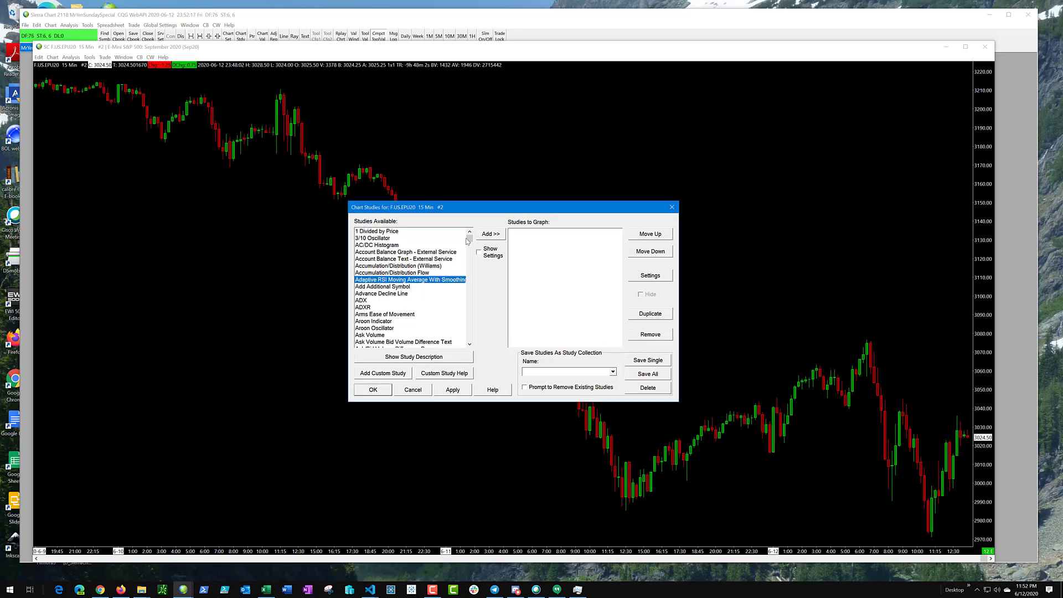
left_click_drag(470, 240, 469, 300)
left_click(396, 280)
key("v")
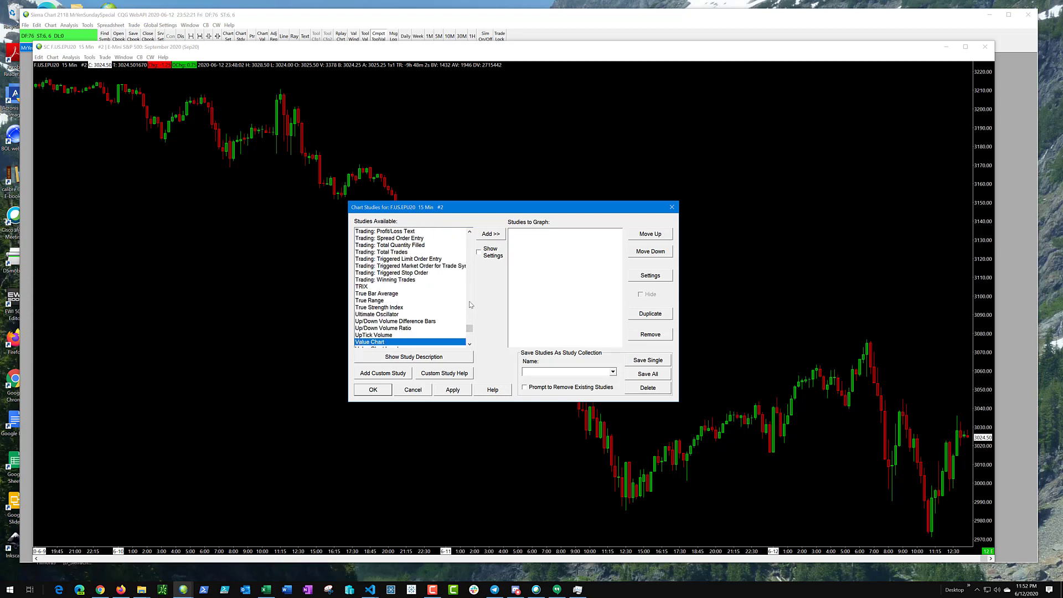
left_click_drag(470, 327, 469, 333)
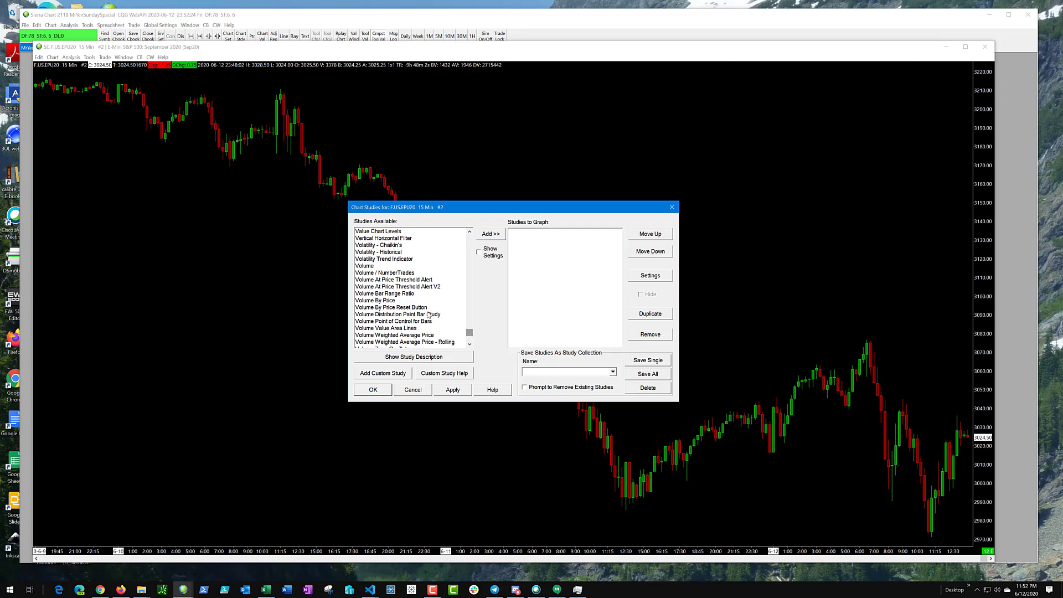
left_click(383, 304)
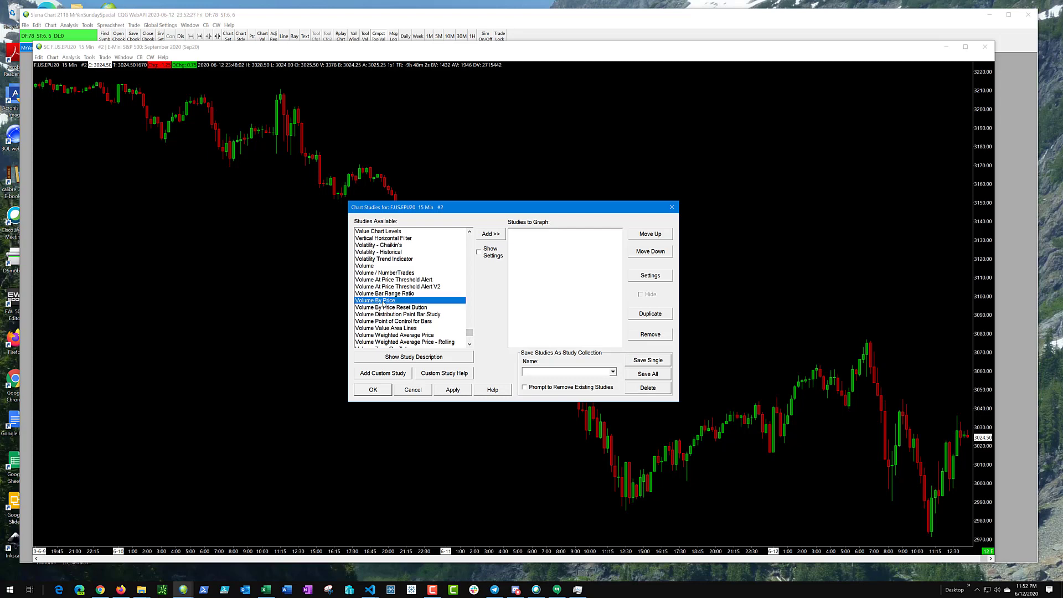
double_click(383, 304)
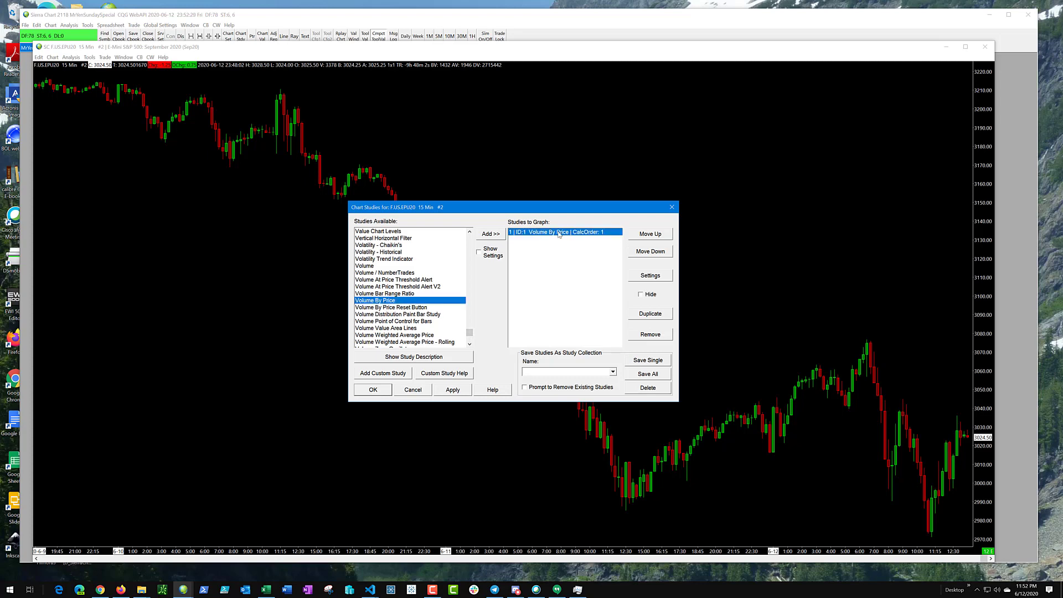
Step: Name the Volume By Price study 'RTH' and apply it to the chart
left_click(650, 276)
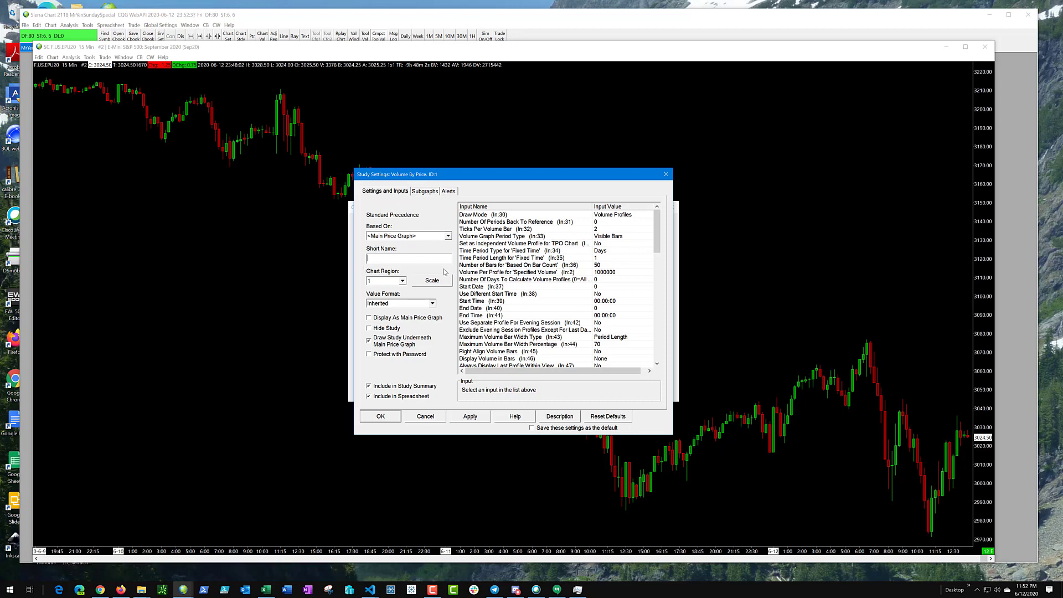
type("RTH")
left_click(478, 215)
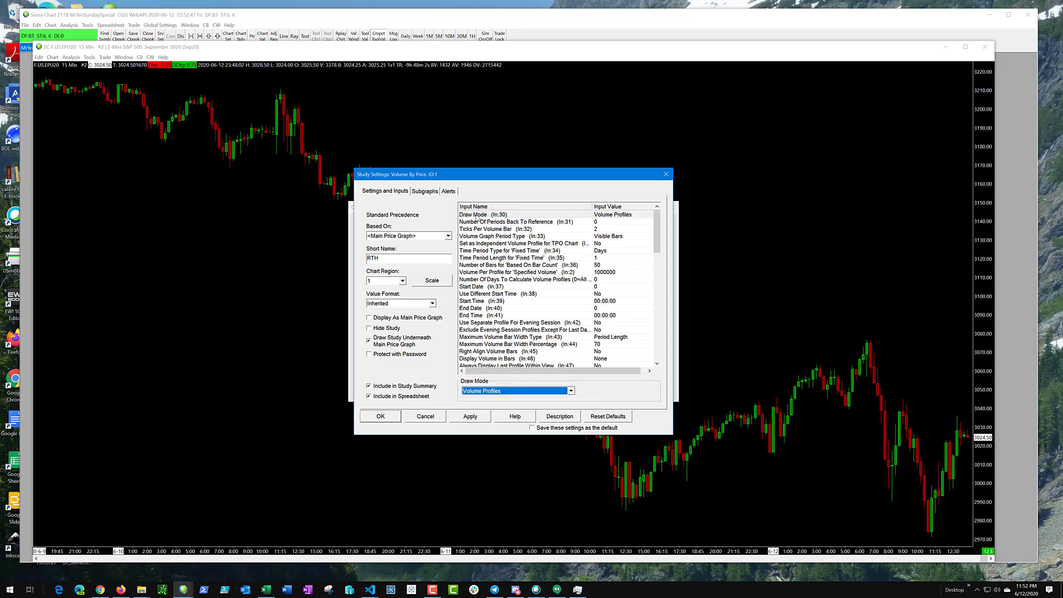
left_click(478, 419)
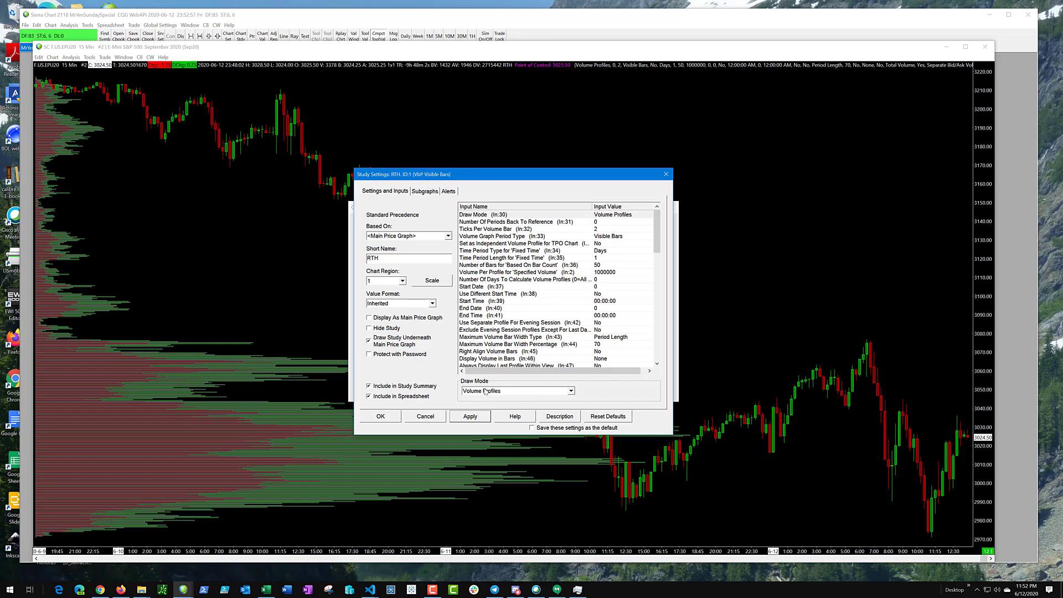
Step: Set Draw Mode to Volume Profiles & POC, VAH, VAL, VWAP Lines, then start changing Volume Graph Period Type
left_click(474, 216)
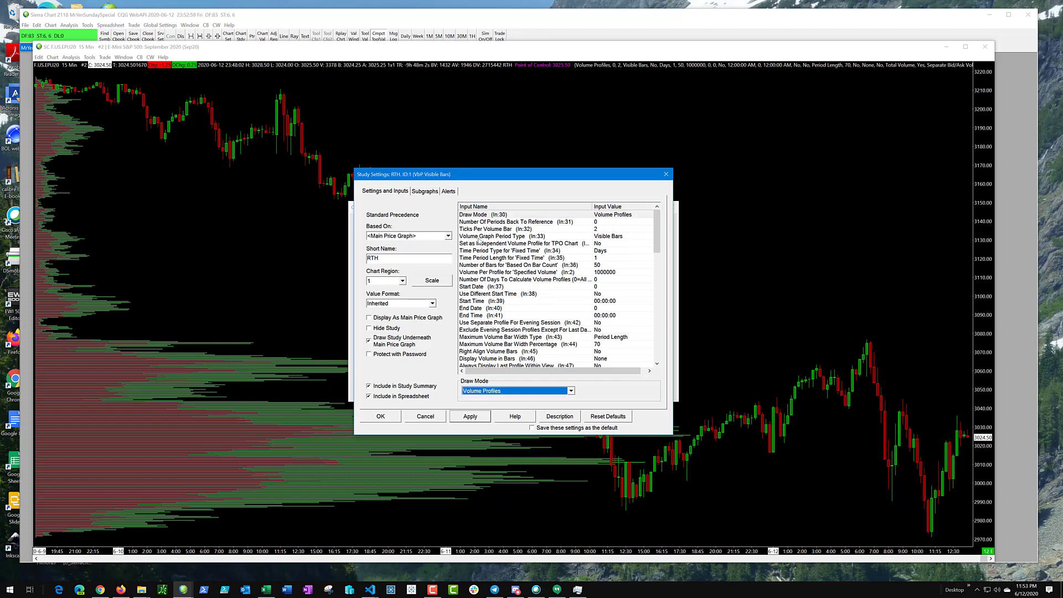
left_click(494, 391)
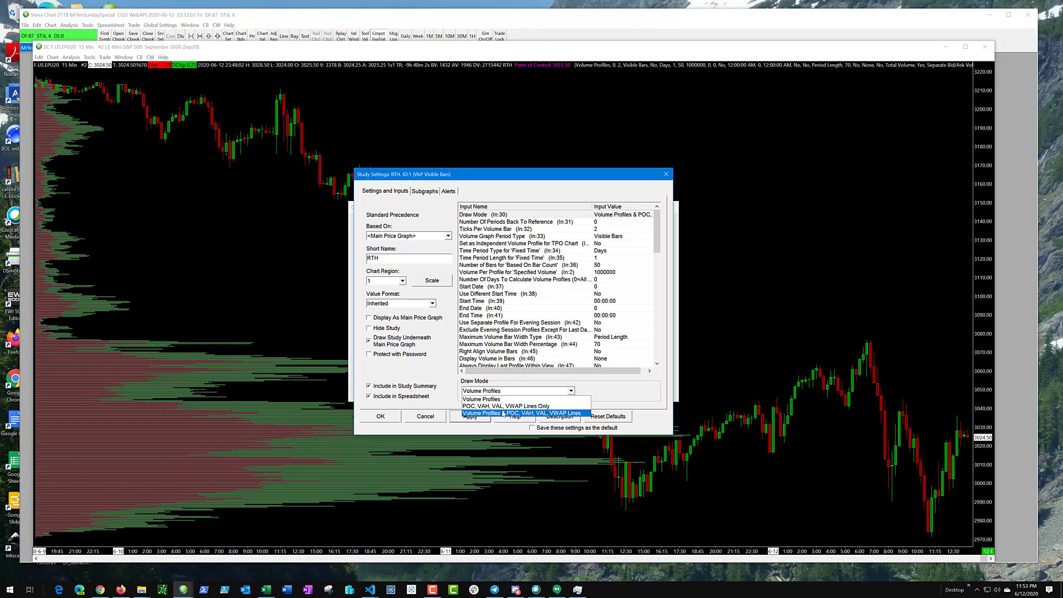
left_click(520, 414)
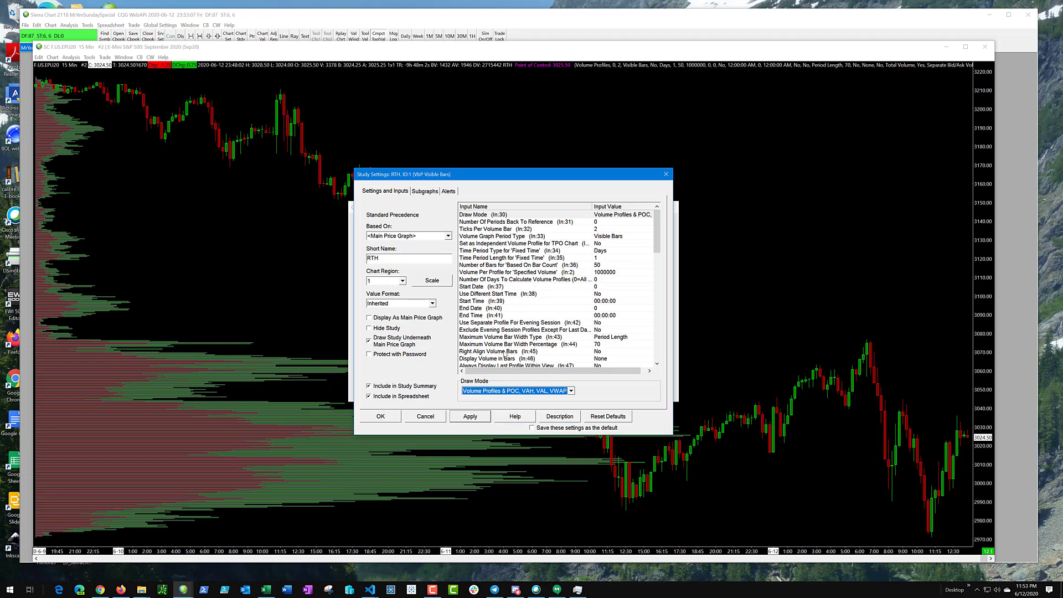
left_click(505, 237)
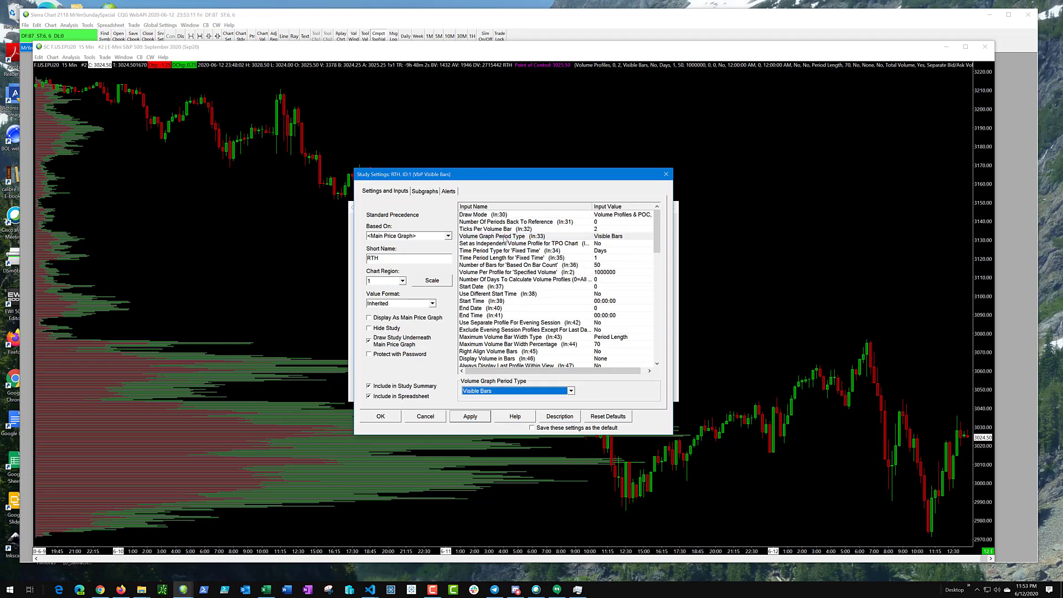
left_click(483, 391)
scroll(485, 428, "down", 1)
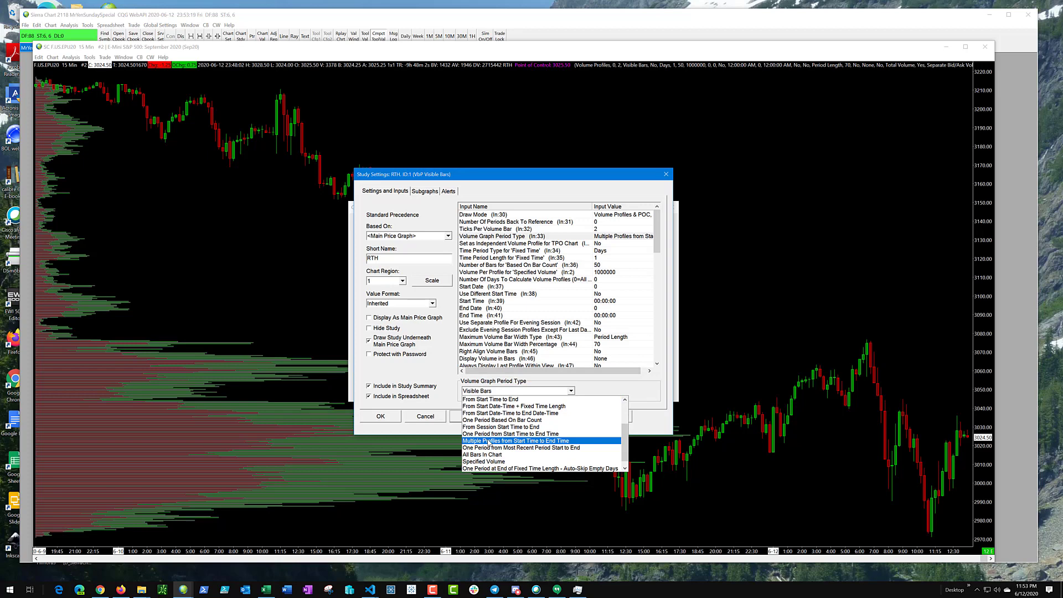
Step: Choose Multiple Profiles from Start Time to End Time and set Use Different Start Time to Yes
left_click(489, 441)
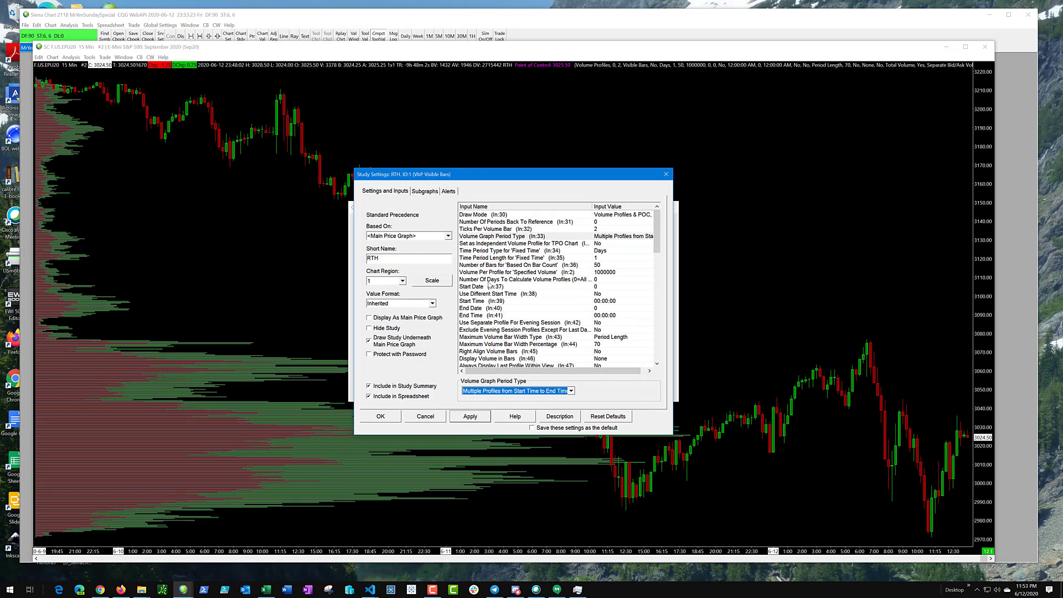
left_click(472, 302)
left_click(472, 294)
left_click(479, 391)
left_click(480, 399)
left_click(484, 301)
Step: Set the profile Start Time to 06:30:00 and End Time to 13:59:59
left_click(467, 391)
type("6")
type(":4")
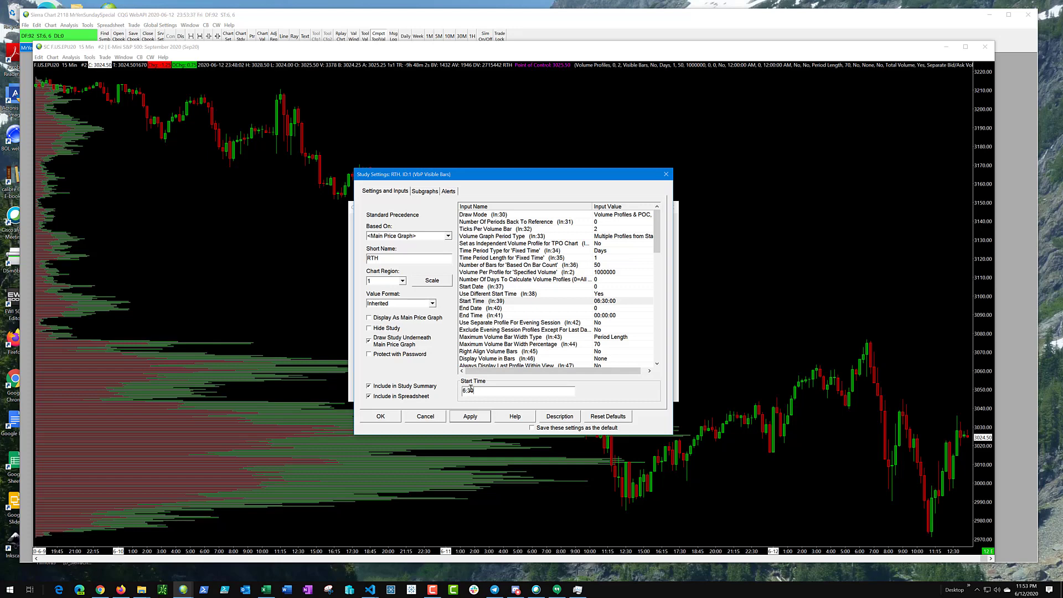
type("0:00")
key("Down")
key("Down")
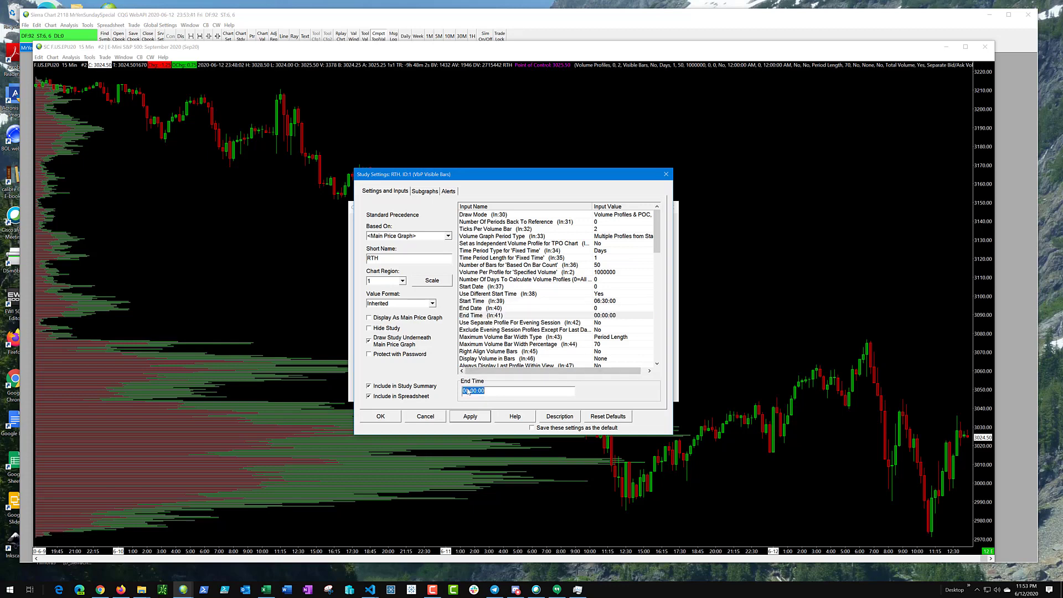
type("13:59:59")
key("Tab")
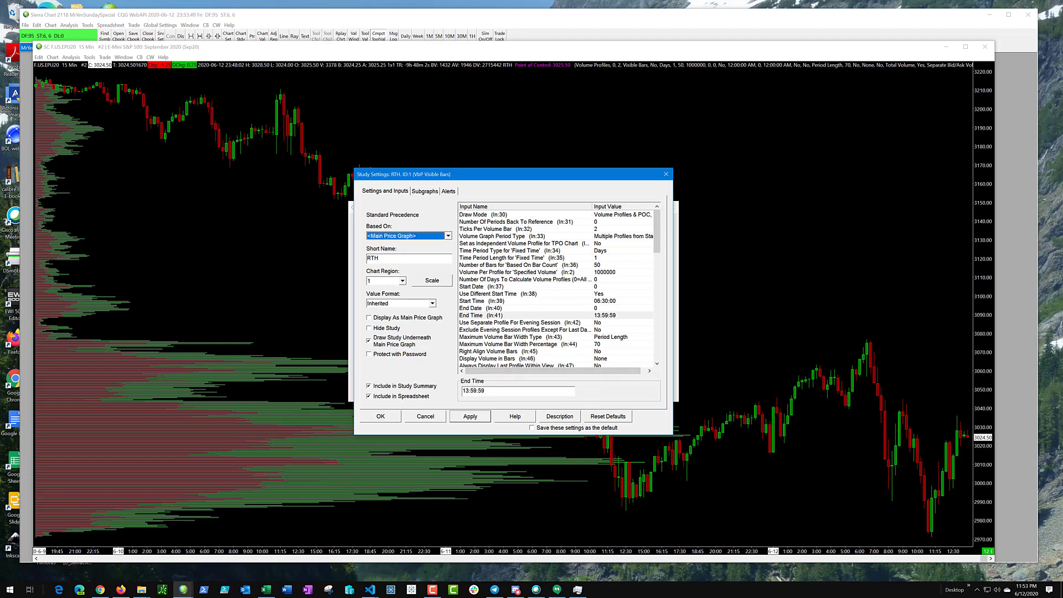
Step: Set Use Separate Profile For Evening Session to Yes
left_click(521, 323)
left_click(465, 389)
left_click(465, 390)
left_click(467, 405)
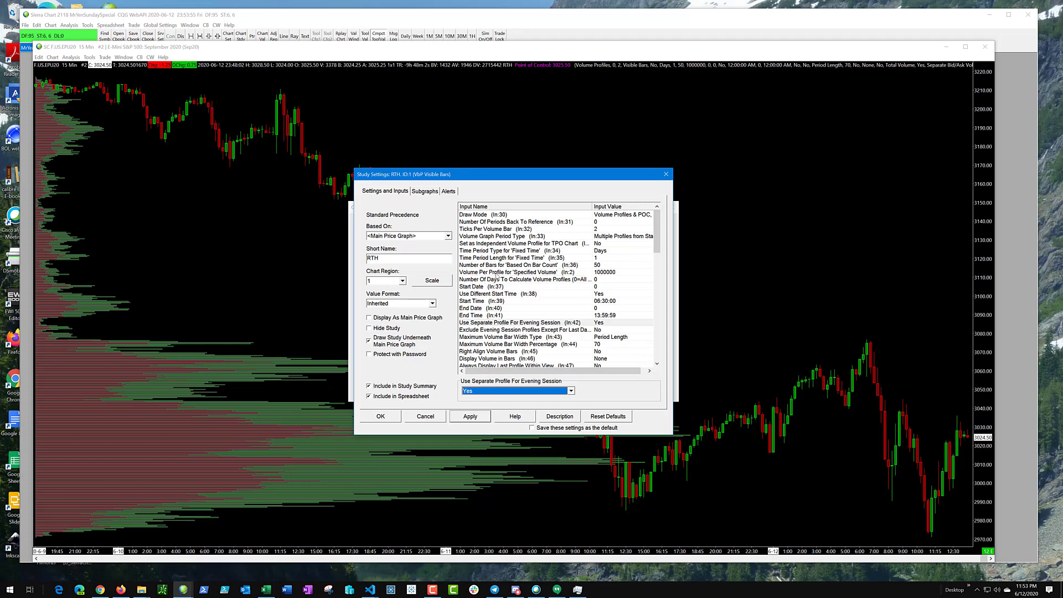
Step: Set Maximum Volume Bar Width Percentage to 100
scroll(496, 337, "down", 2)
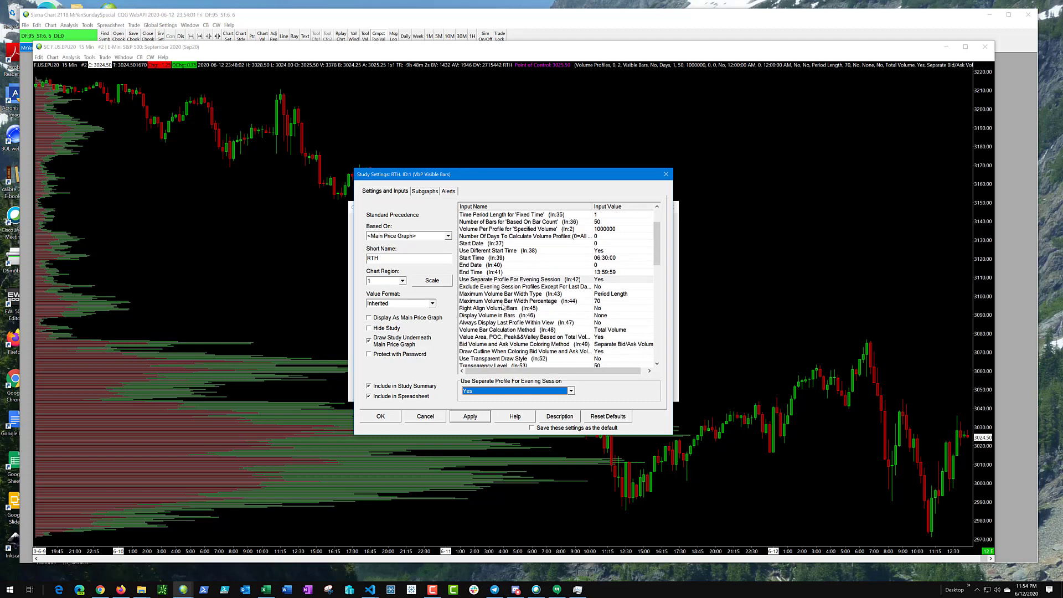
left_click(498, 302)
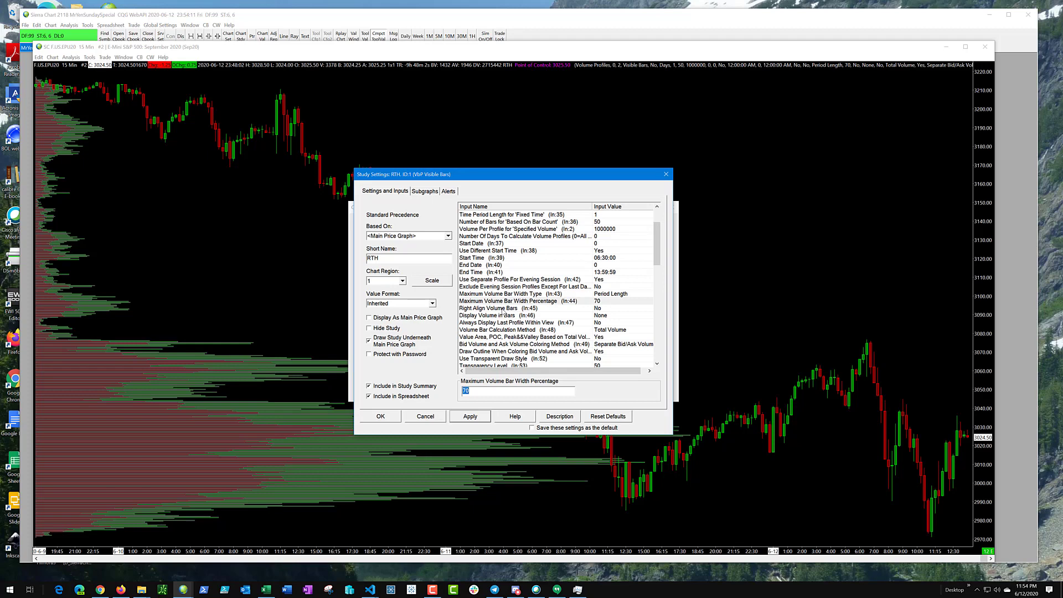
scroll(503, 311, "down", 2)
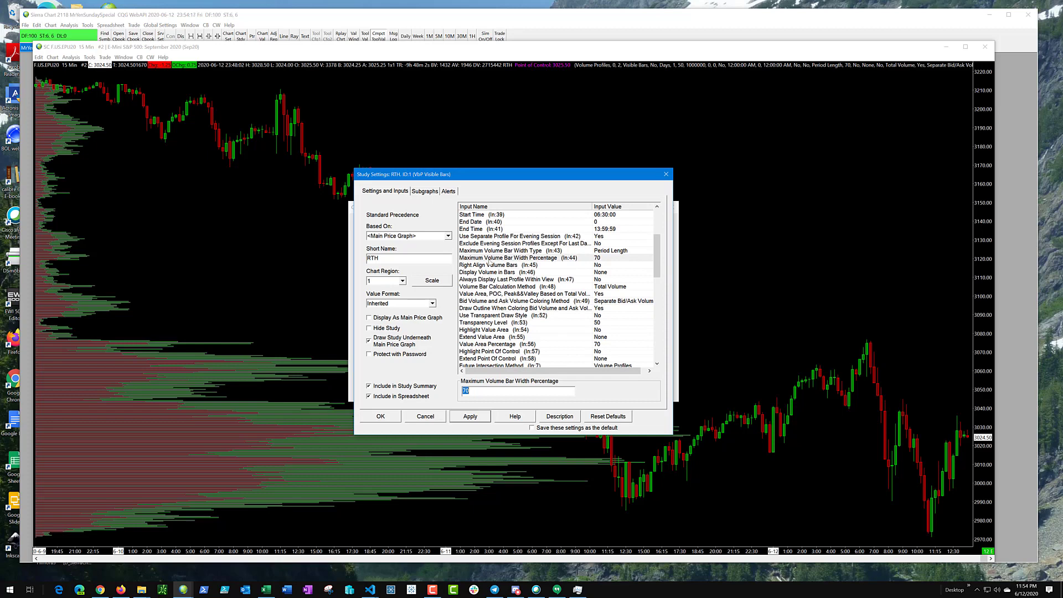
type("100")
key("Tab")
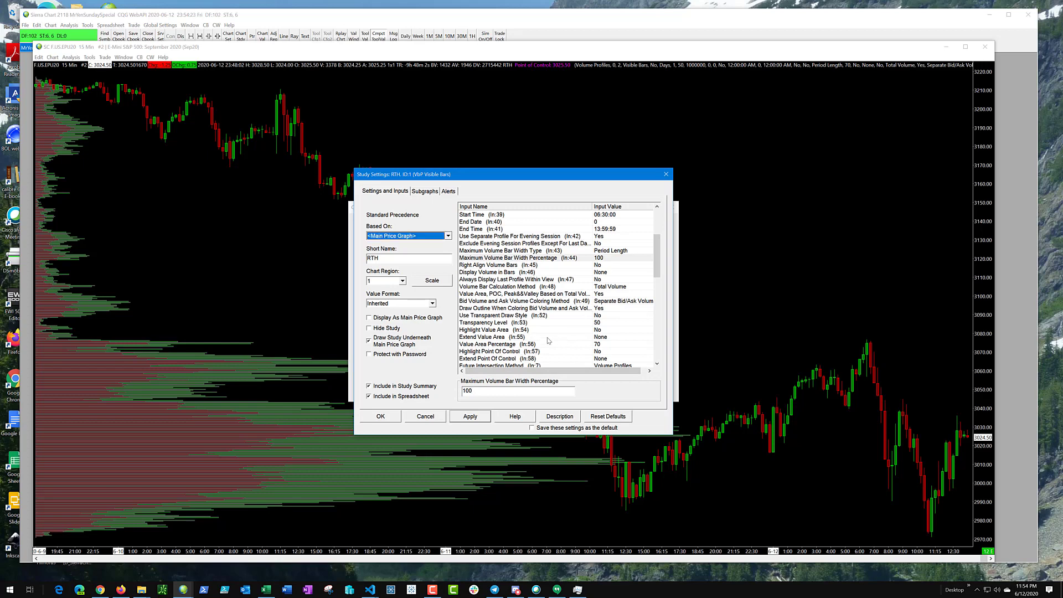
Step: Apply the settings so daily profiles and POC lines draw, then show the Subgraphs settings
left_click(495, 345)
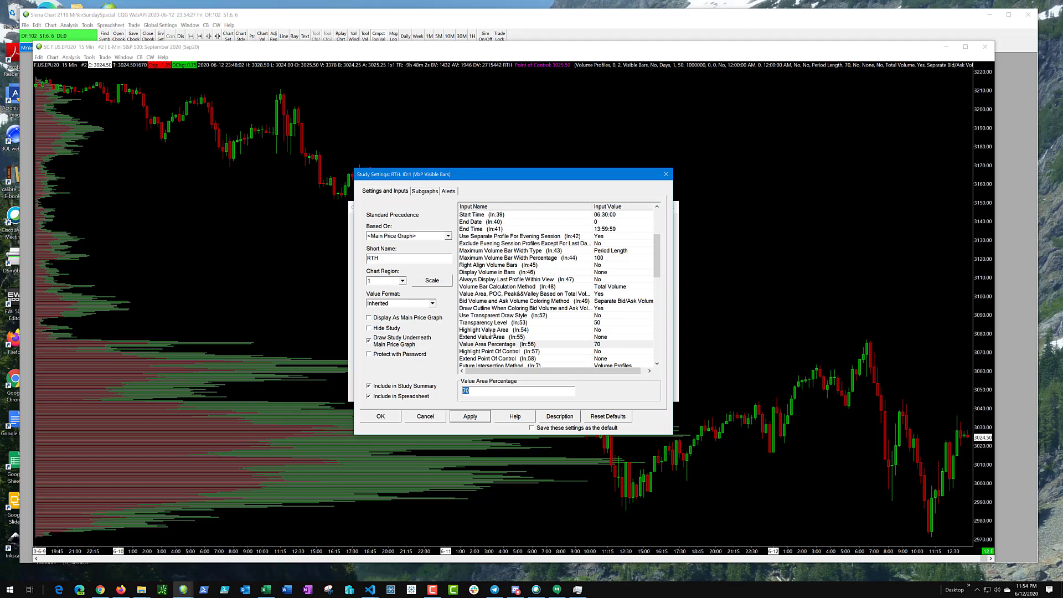
scroll(493, 333, "down", 5)
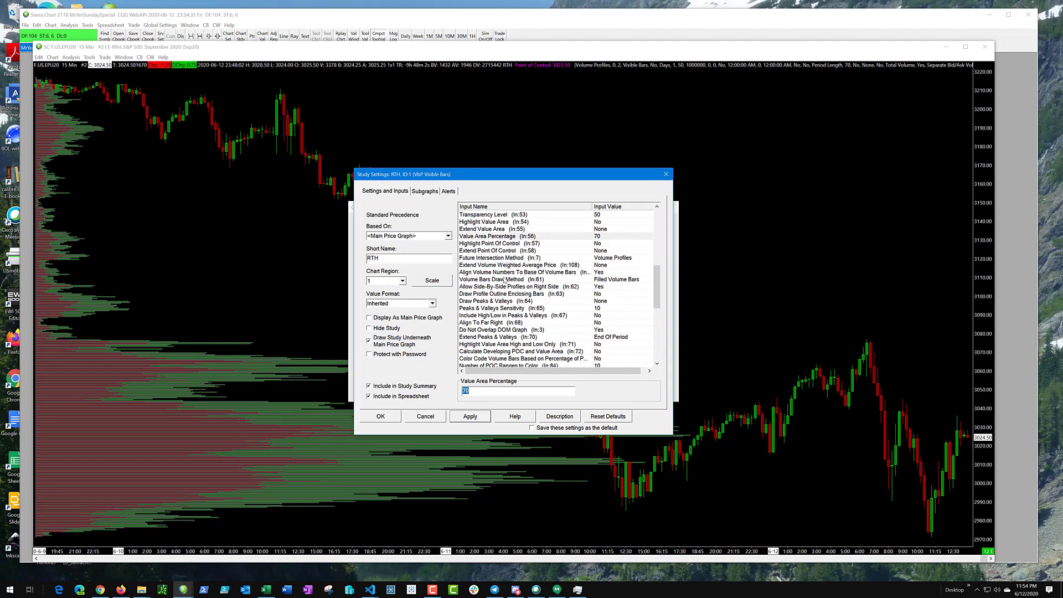
scroll(490, 294, "down", 2)
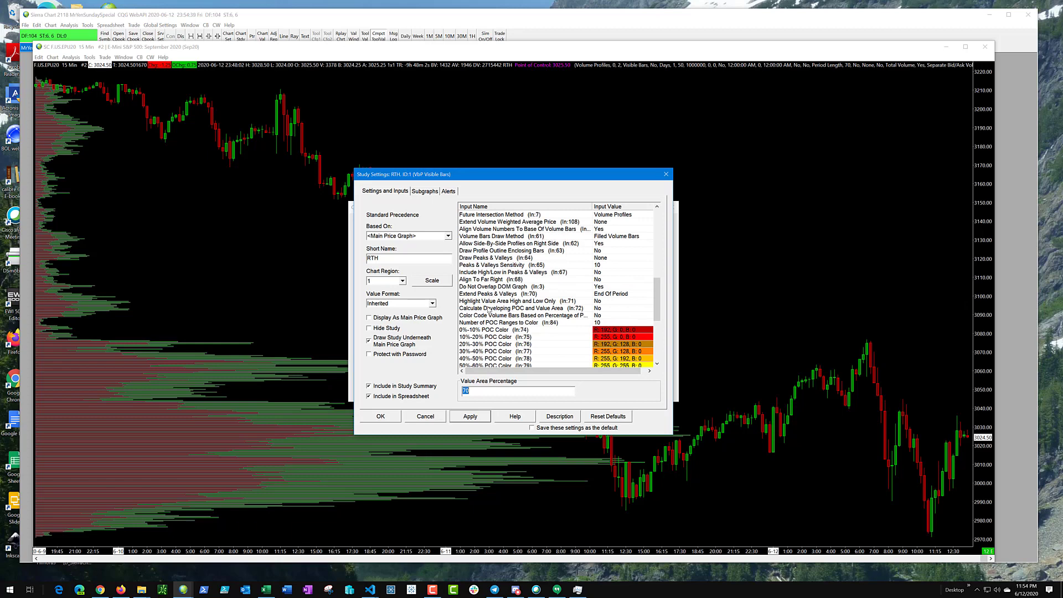
left_click(470, 417)
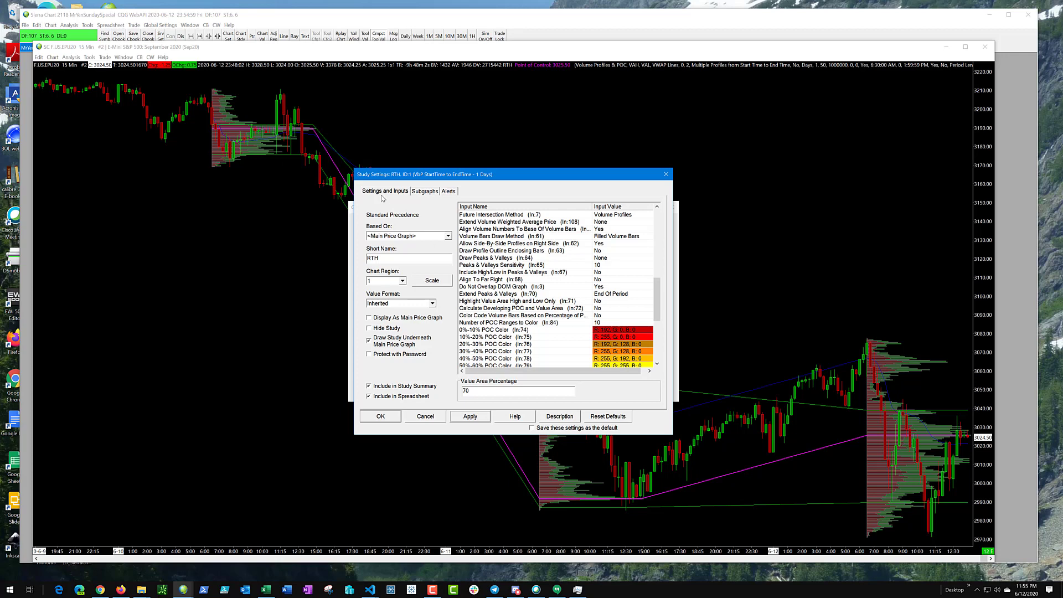
left_click(425, 191)
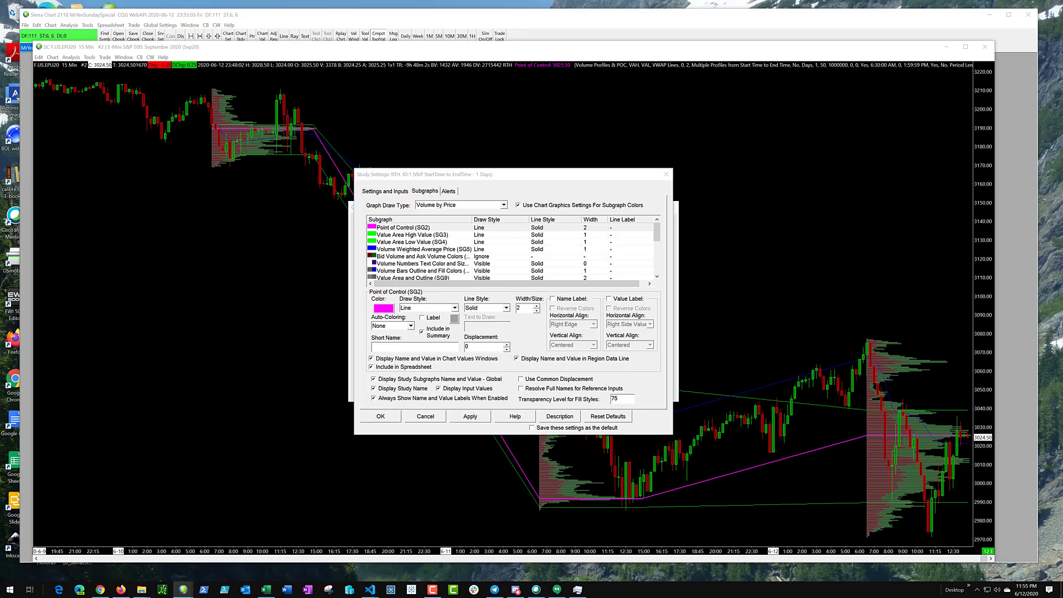
Step: Colour the Point of Control yellow and Value Area Low red, then close the settings
left_click(371, 228)
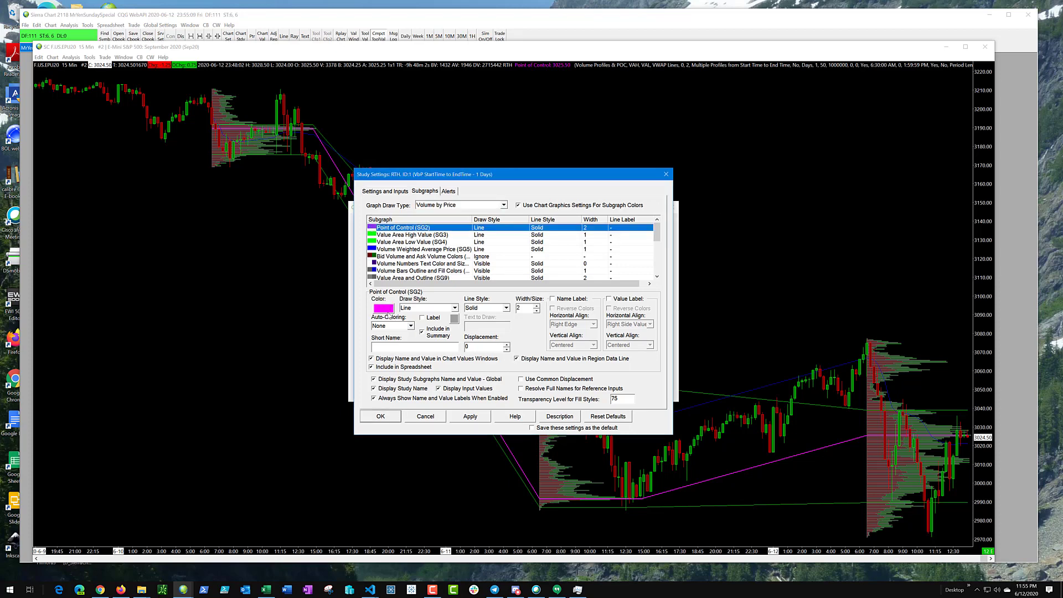
left_click(387, 309)
left_click(461, 338)
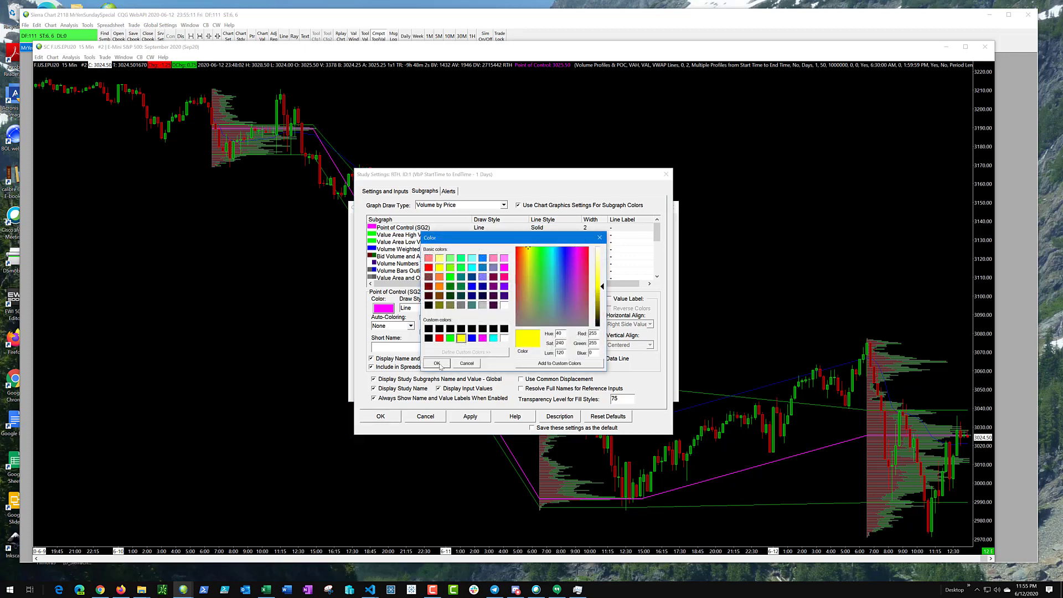
left_click(437, 363)
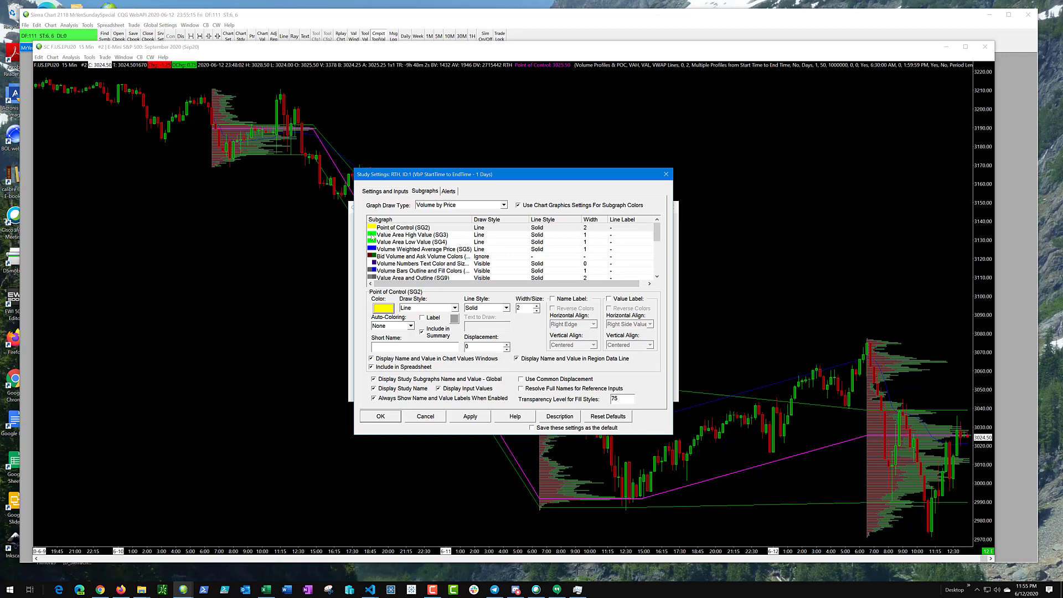
left_click(372, 242)
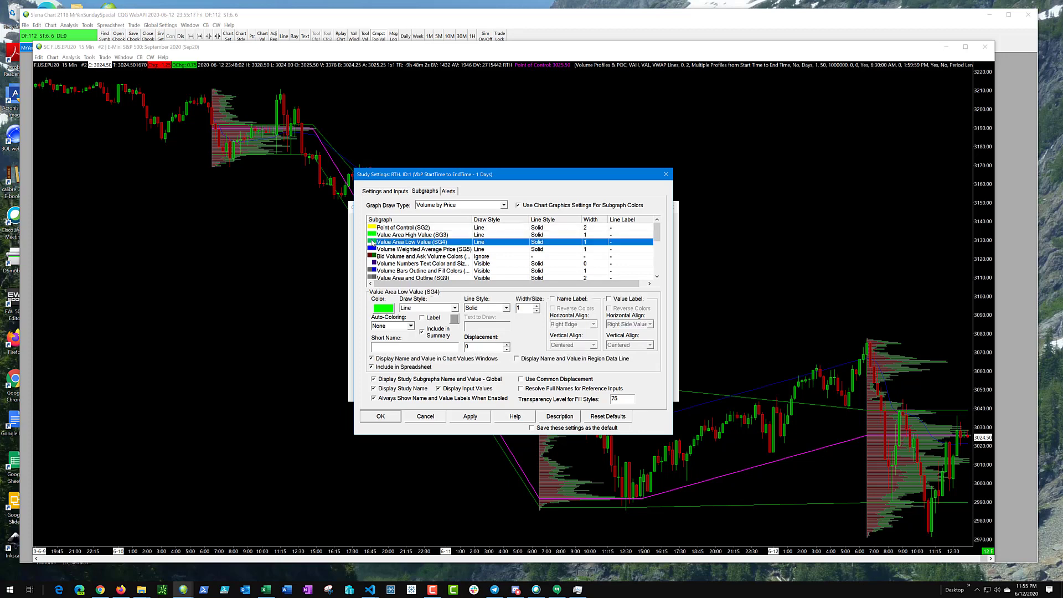
left_click(385, 309)
left_click(440, 338)
left_click(441, 362)
left_click(425, 417)
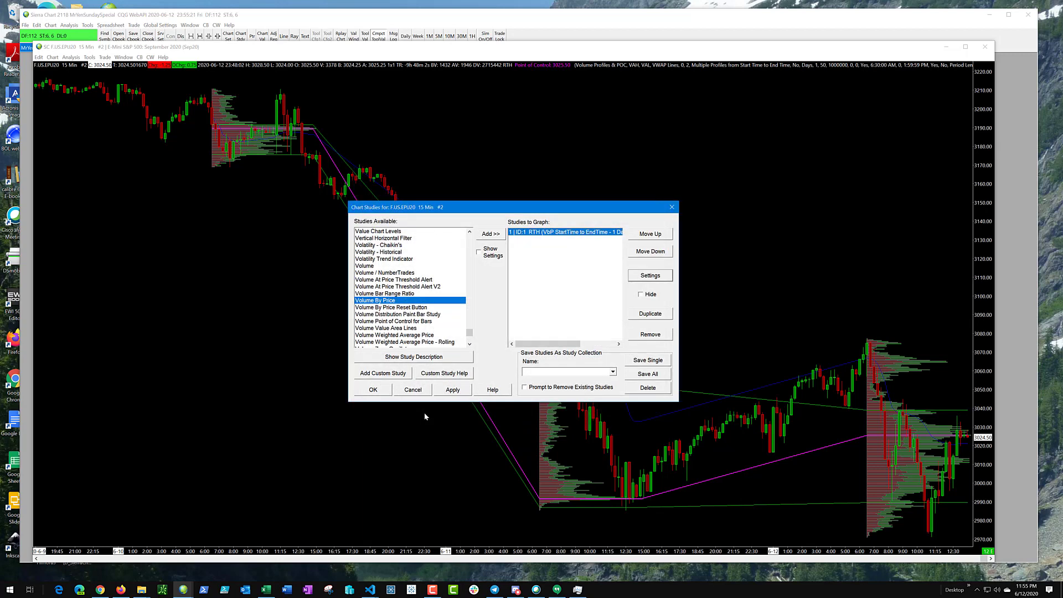
Step: Reopen the RTH study and reapply red Value Area Low and yellow Point of Control to the chart
double_click(546, 233)
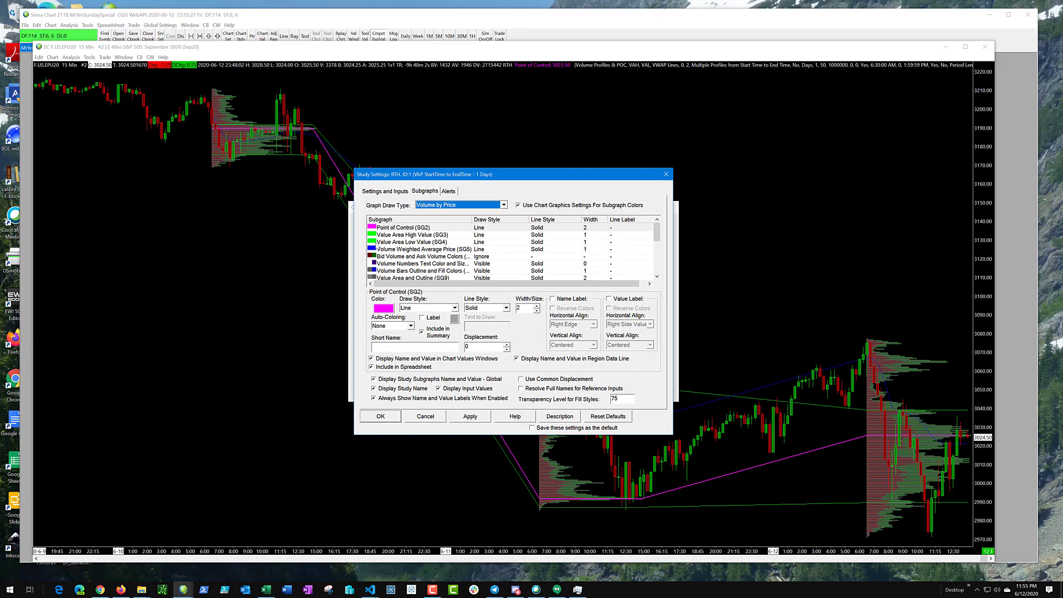
left_click(388, 242)
left_click(384, 308)
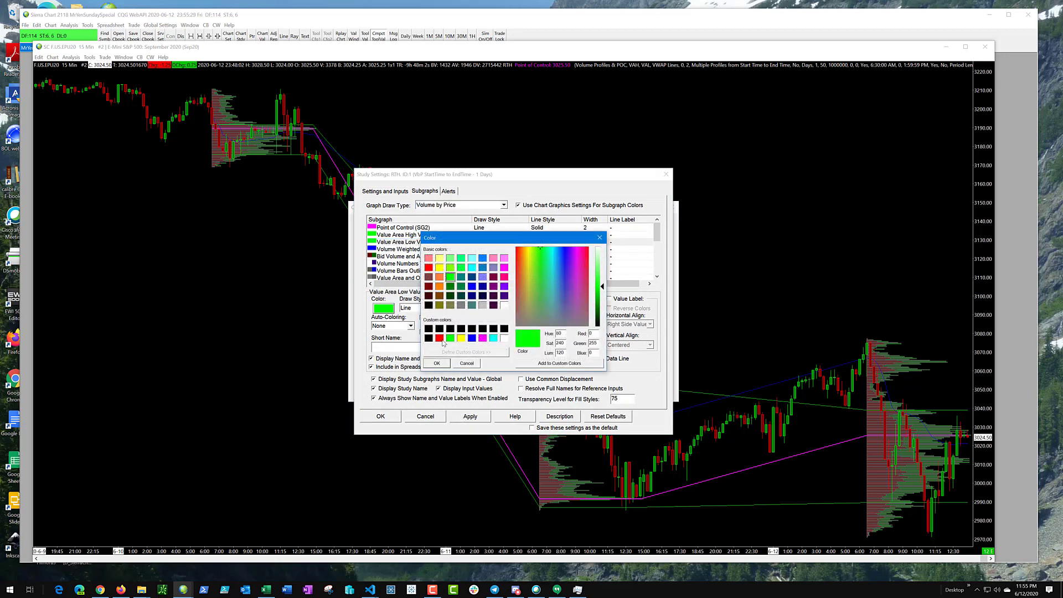
left_click(440, 338)
left_click(437, 363)
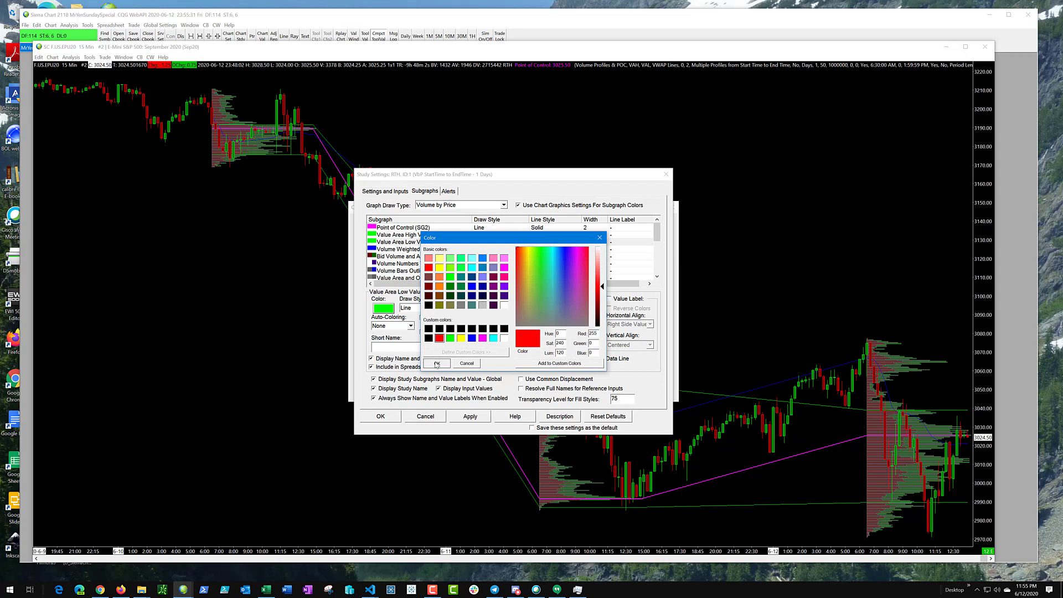
left_click(469, 415)
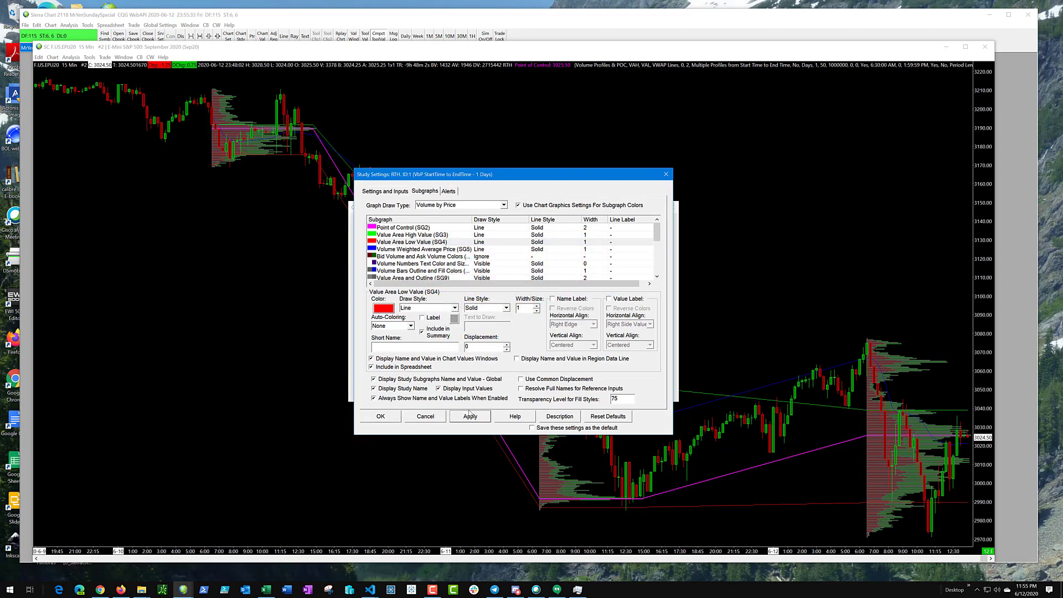
left_click(379, 228)
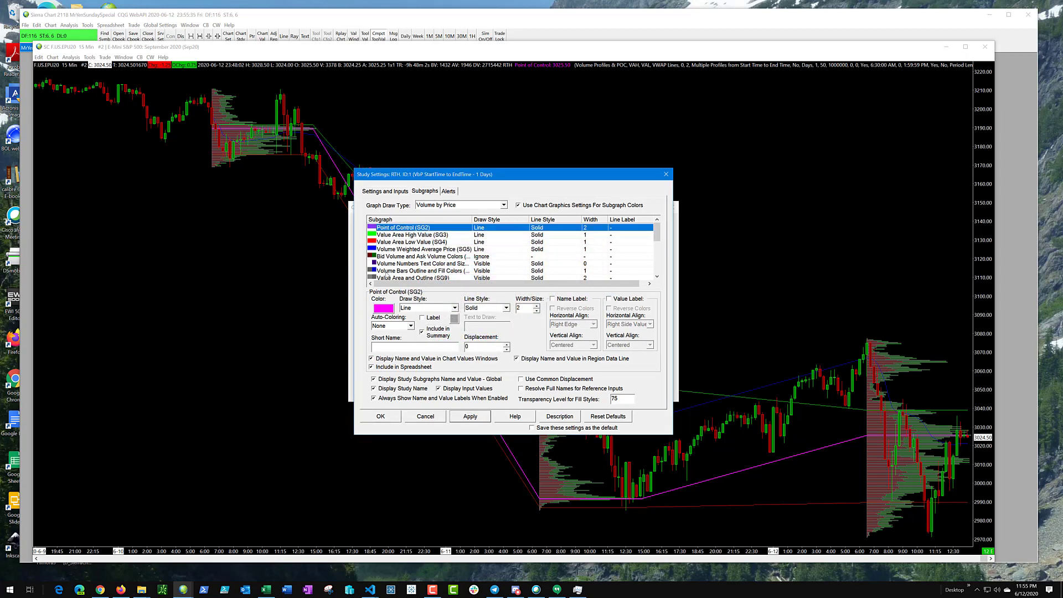
left_click(383, 308)
left_click(461, 338)
left_click(437, 363)
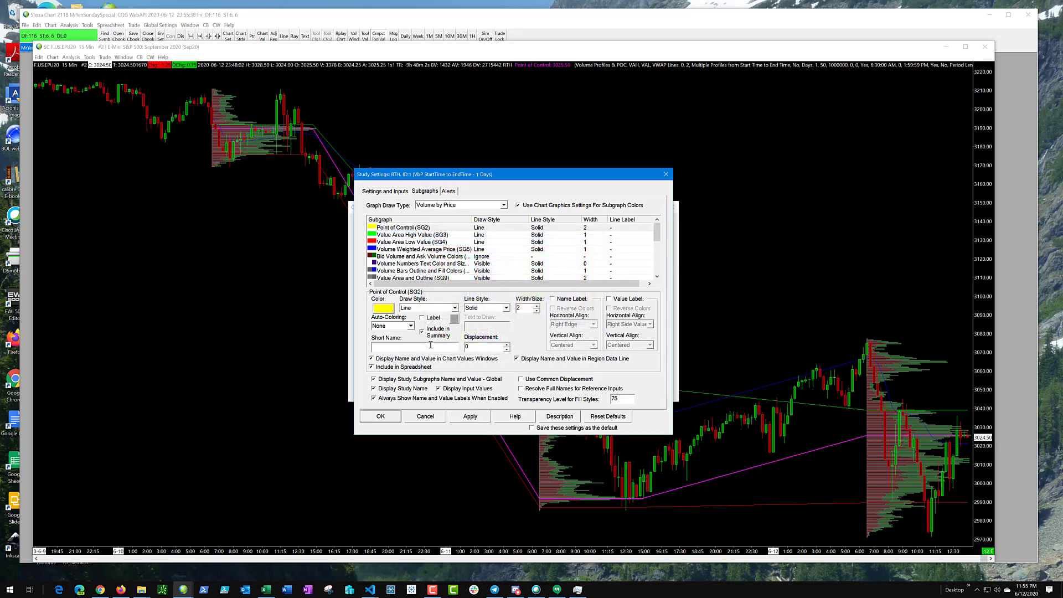
left_click(466, 418)
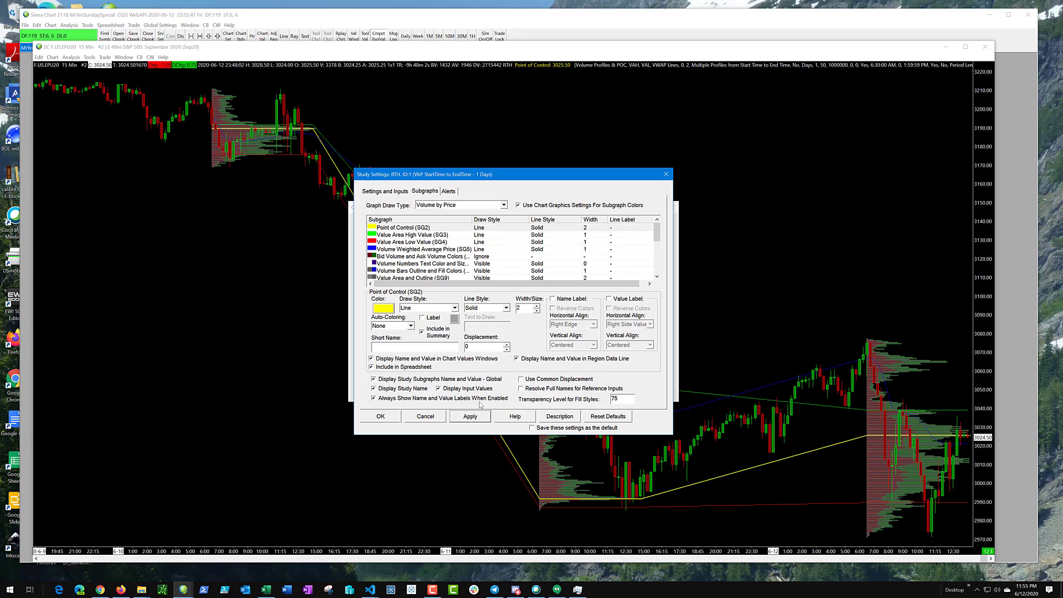
Step: Draw the Point of Control, Value Area High and Value Area Low lines as stair steps and apply
left_click(423, 308)
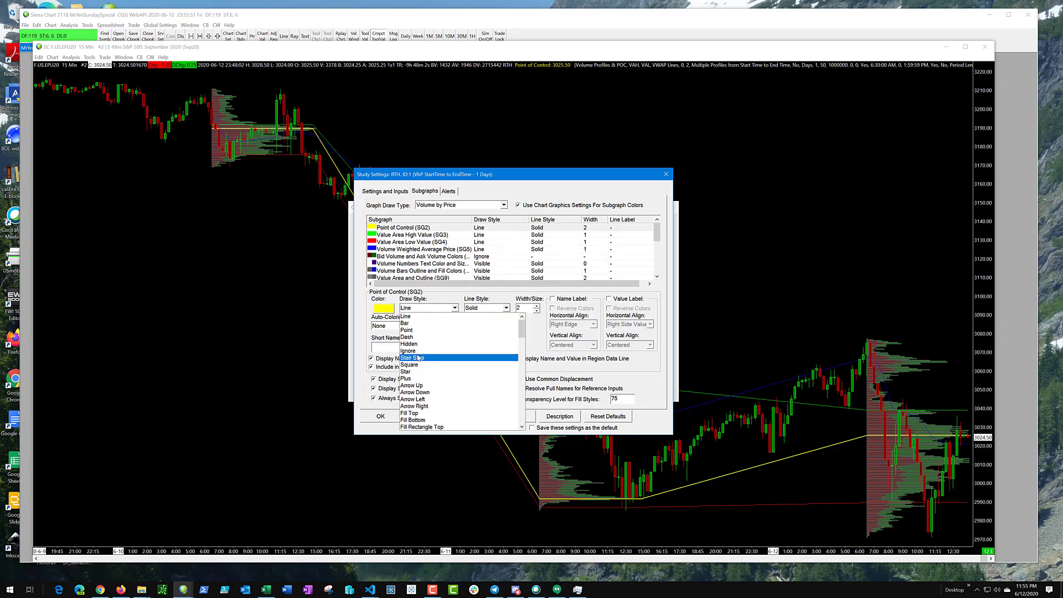
left_click(419, 329)
left_click(405, 237)
left_click(424, 308)
left_click(416, 358)
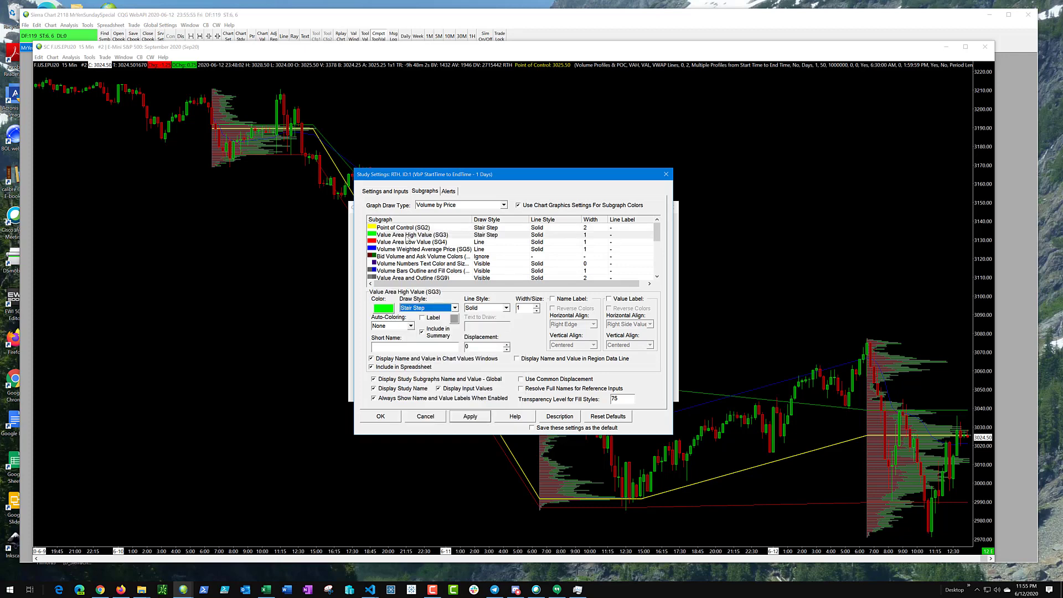
left_click(409, 242)
left_click(415, 308)
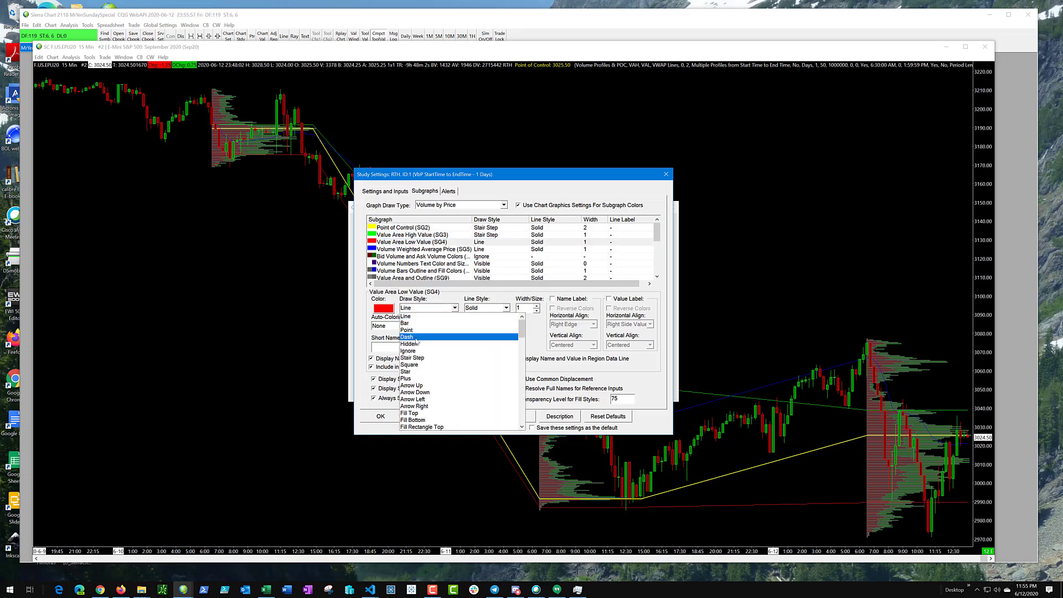
left_click(422, 350)
left_click(470, 416)
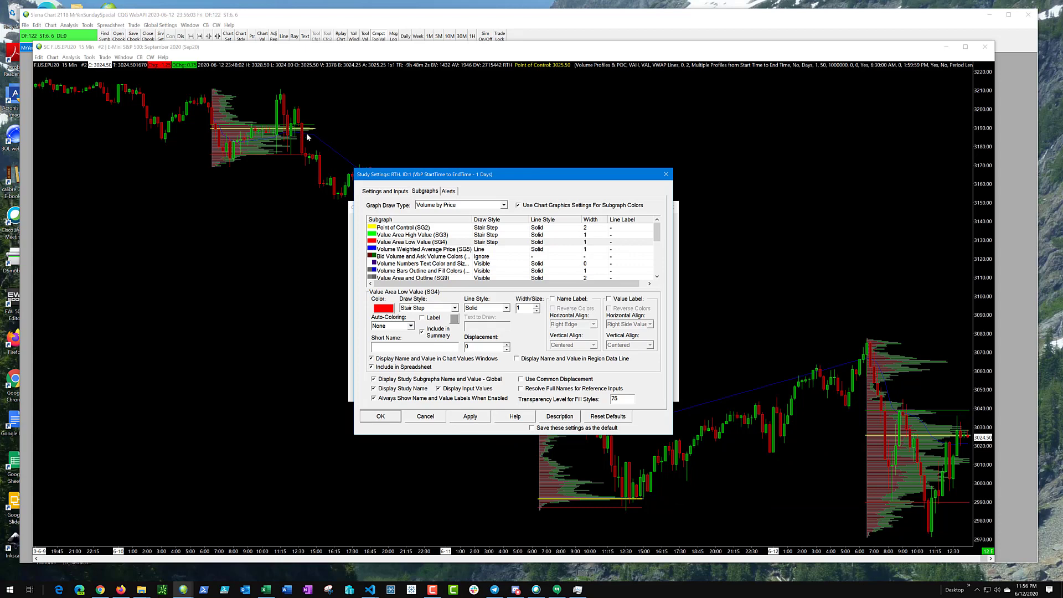
Step: Set the Volume Weighted Average Price (SG5) draw style to Stair Step and apply
left_click(403, 249)
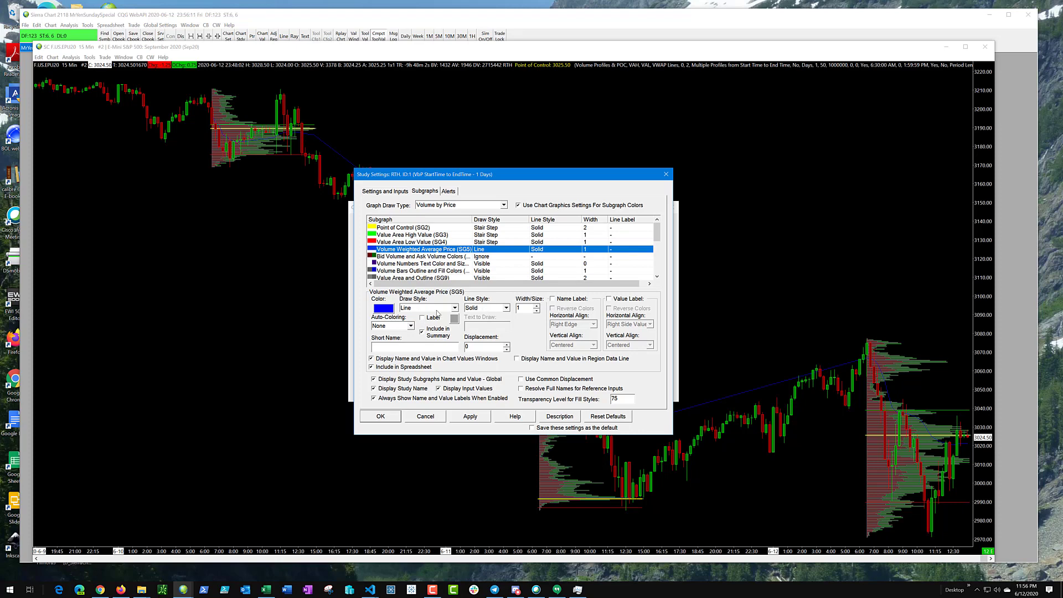
left_click(437, 309)
left_click(412, 358)
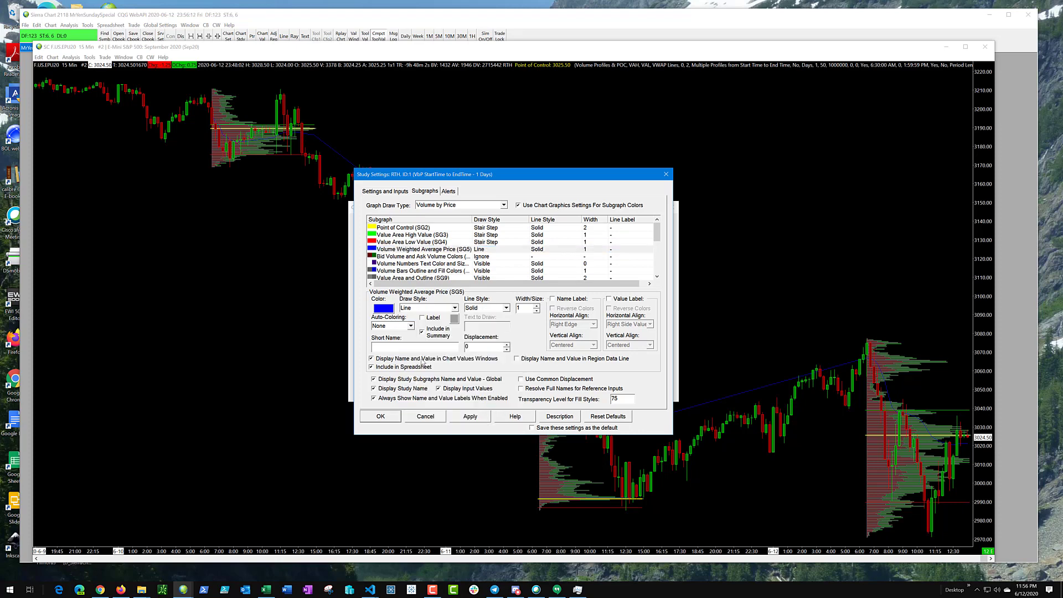
left_click(476, 418)
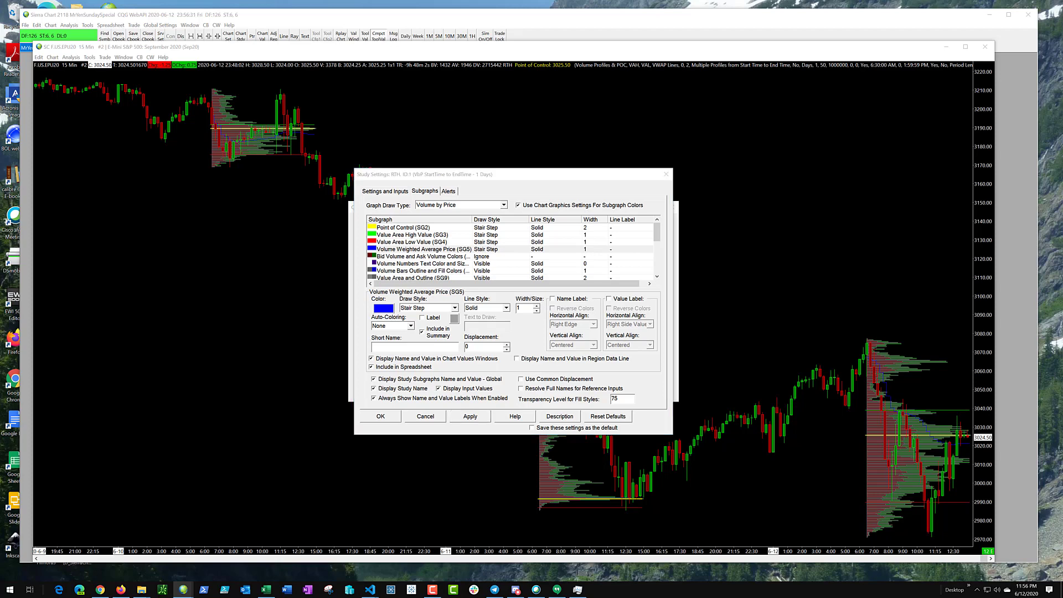
Step: Set the Volume Bars Outline and Fill Colors (SG8) to a dark navy and apply
left_click(393, 271)
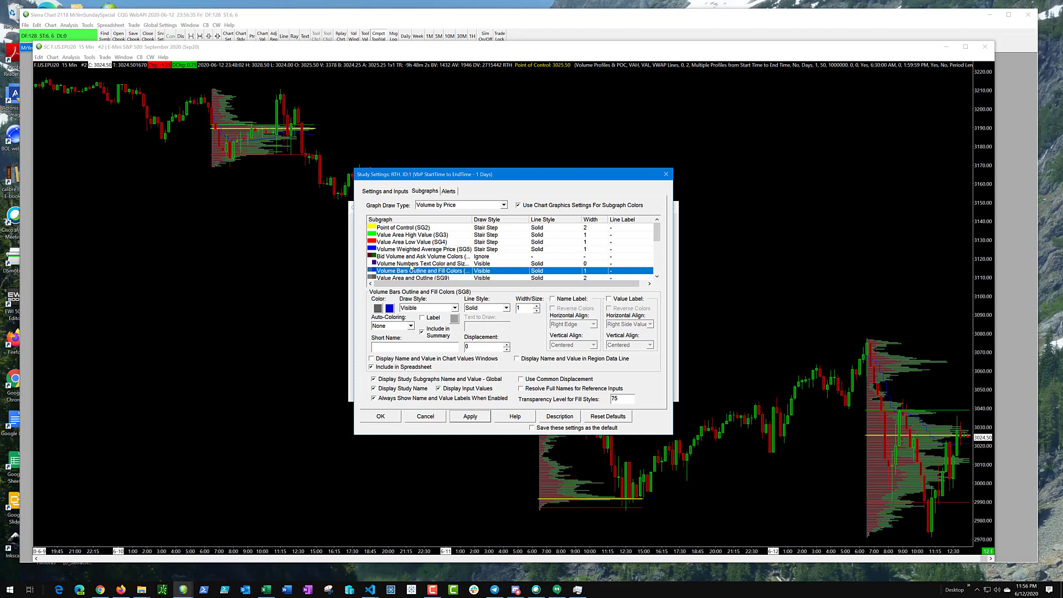
left_click(378, 309)
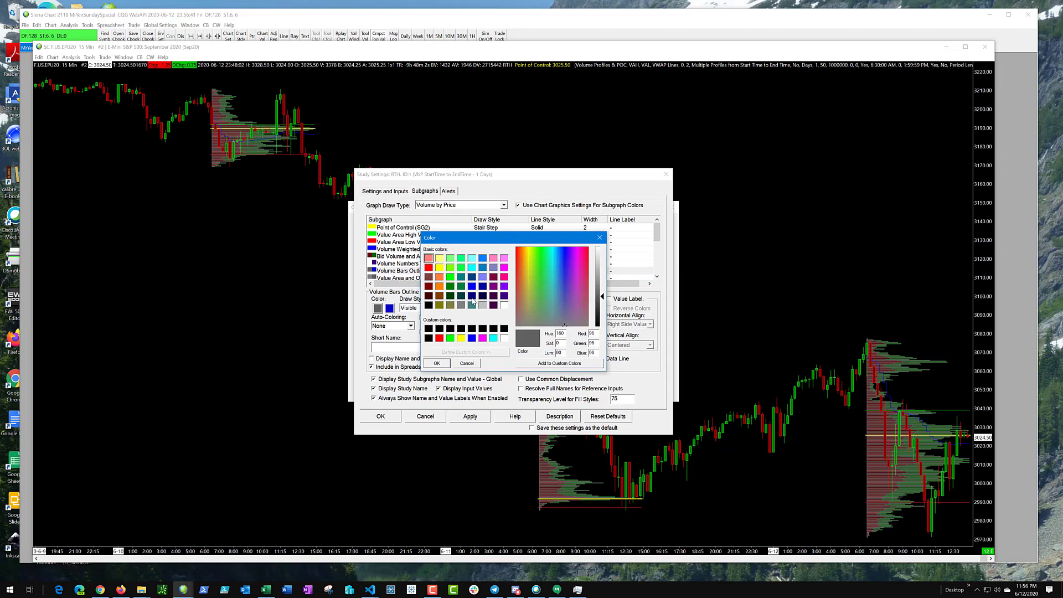
left_click(471, 296)
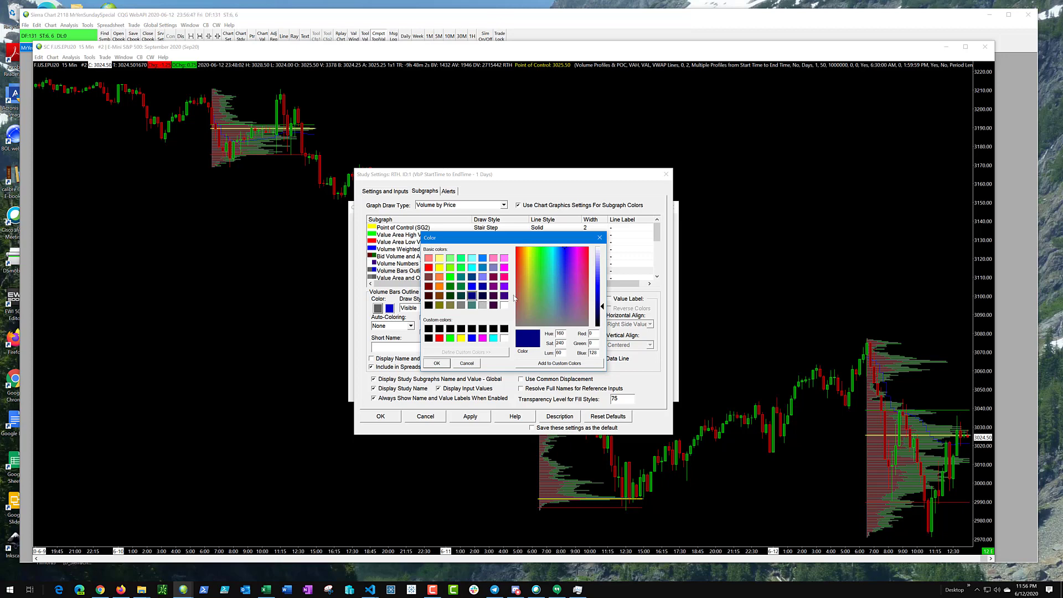
mouse_move(601, 308)
left_mouse_down()
mouse_move(604, 299)
mouse_move(604, 309)
left_mouse_up()
left_click(437, 363)
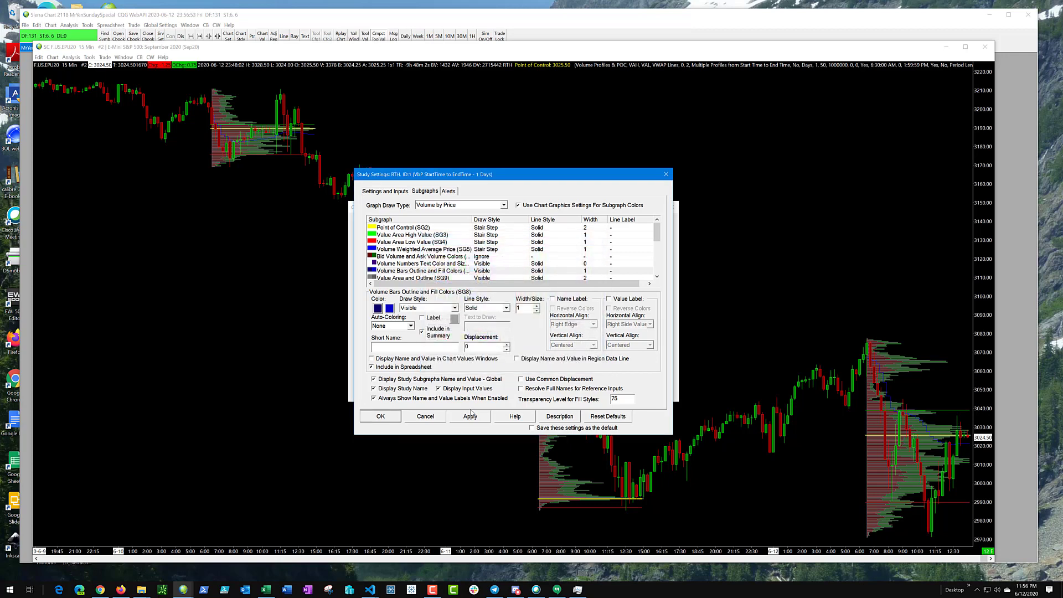
left_click(471, 416)
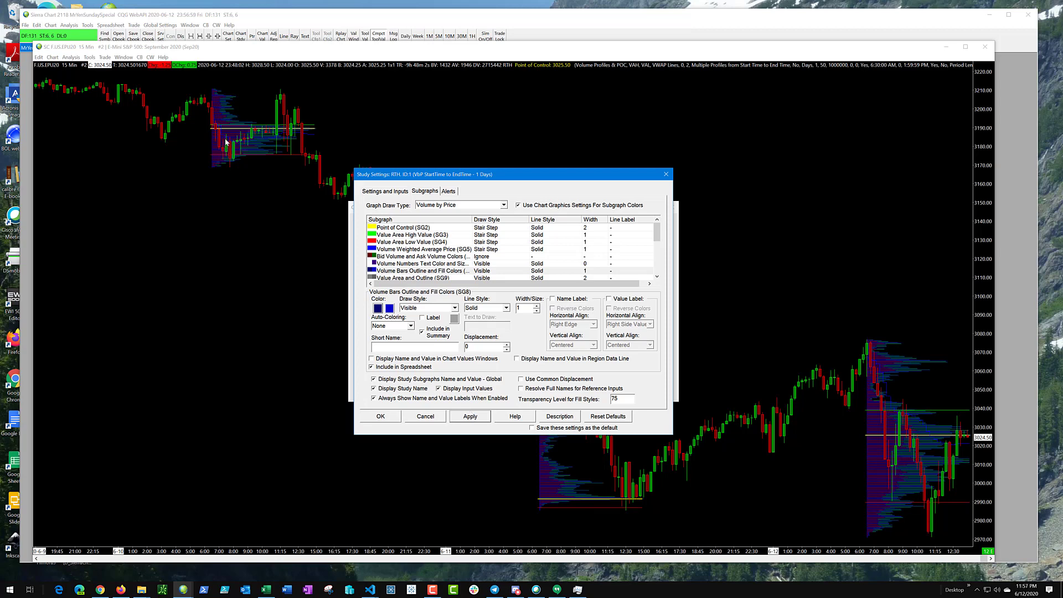
Step: Change the volume bar colour to a blue shade, apply it, and close the study settings with OK
left_click(378, 308)
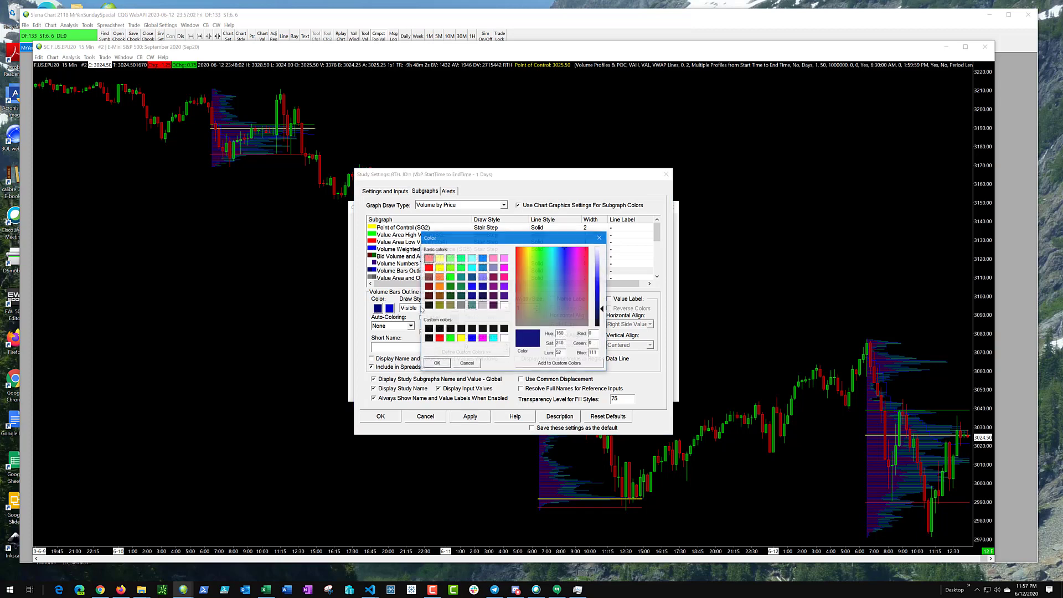
left_click(473, 287)
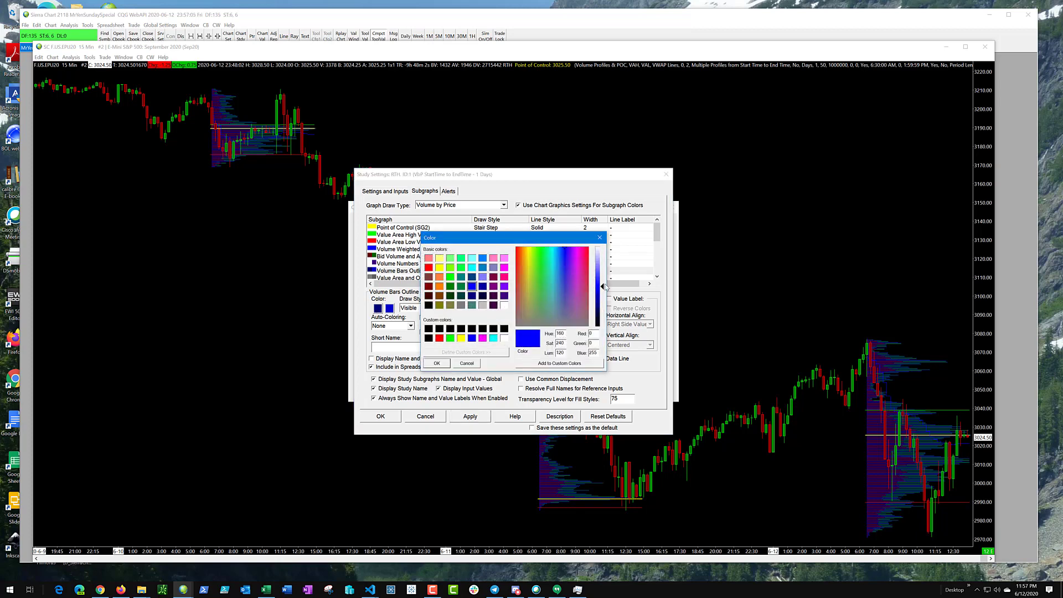
left_click_drag(604, 288, 603, 302)
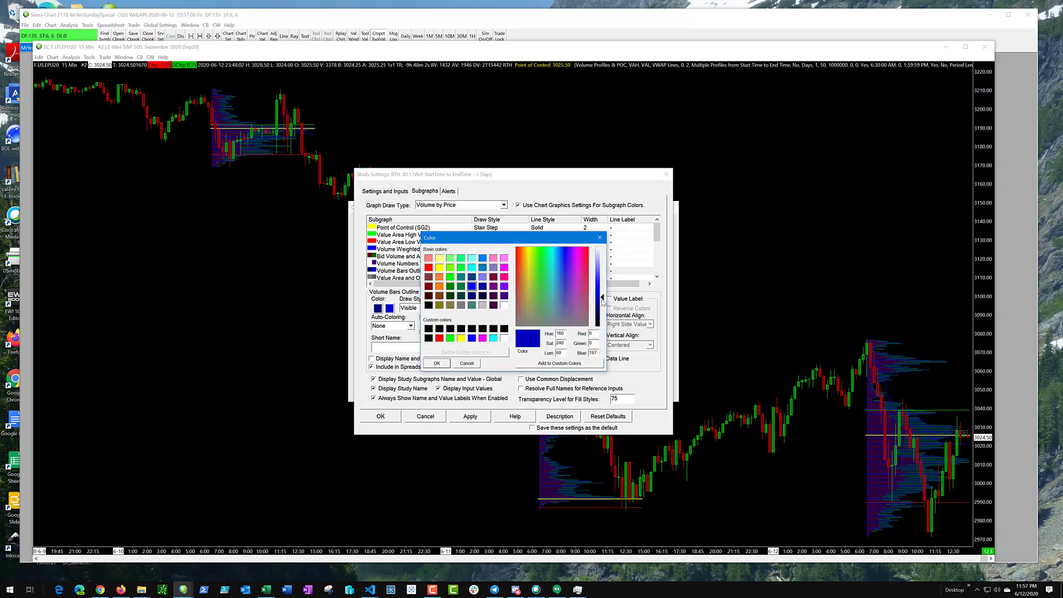
left_click(448, 363)
left_click(477, 417)
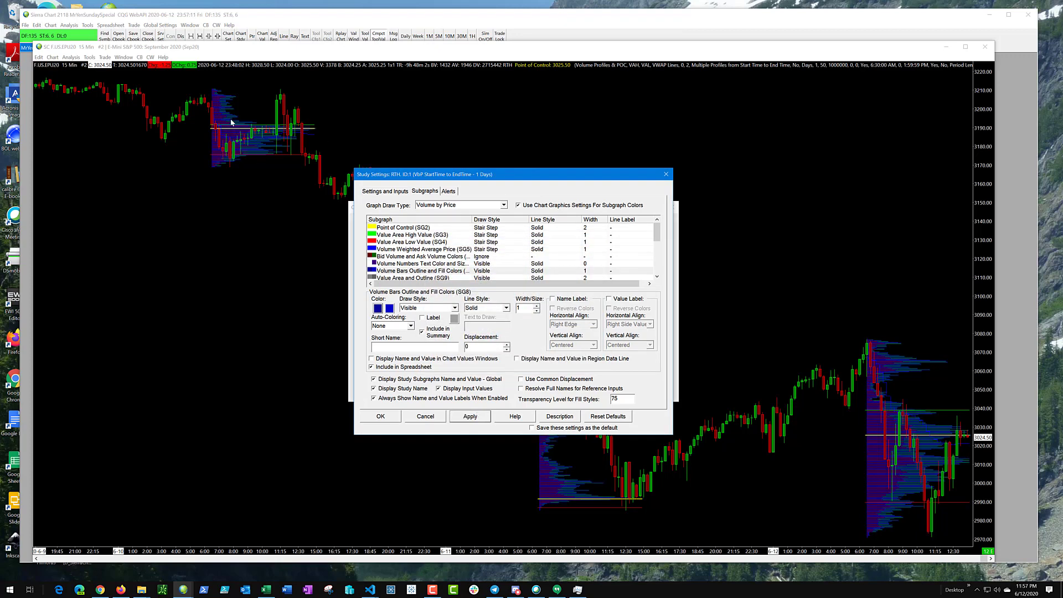
left_click(378, 309)
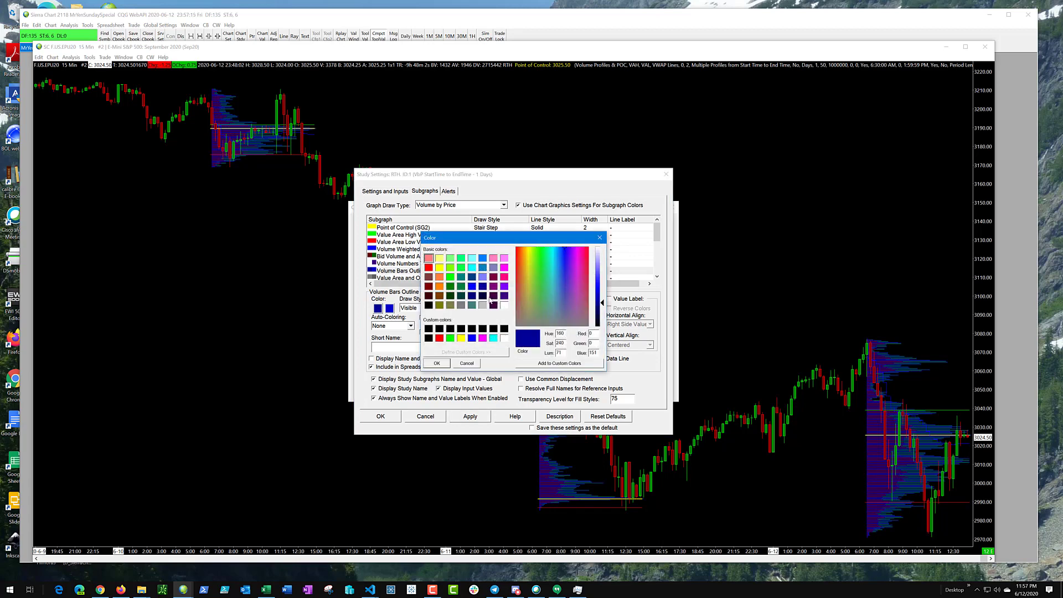
left_click(437, 363)
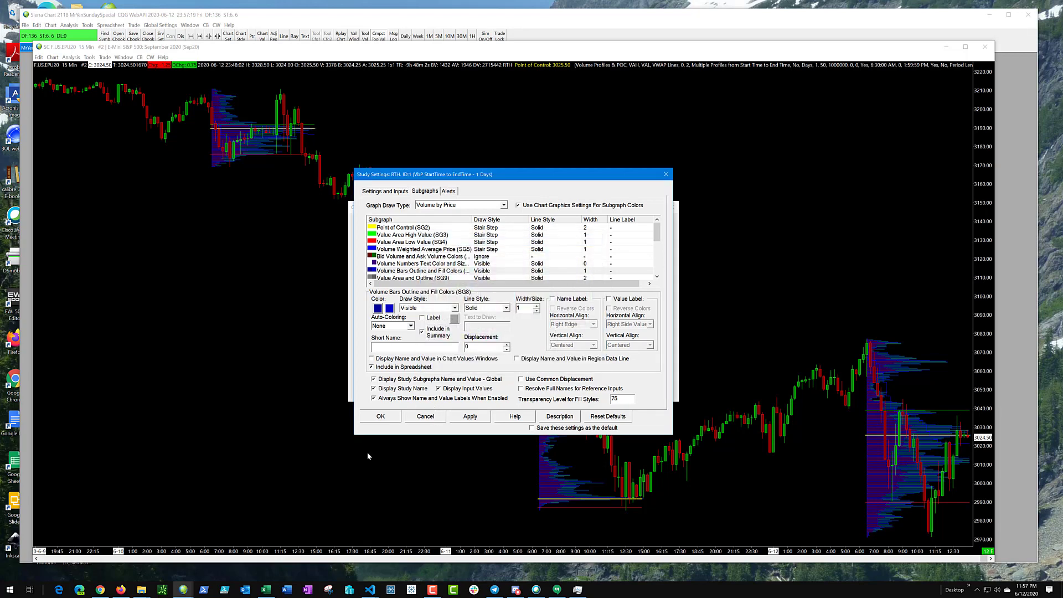
left_click(383, 417)
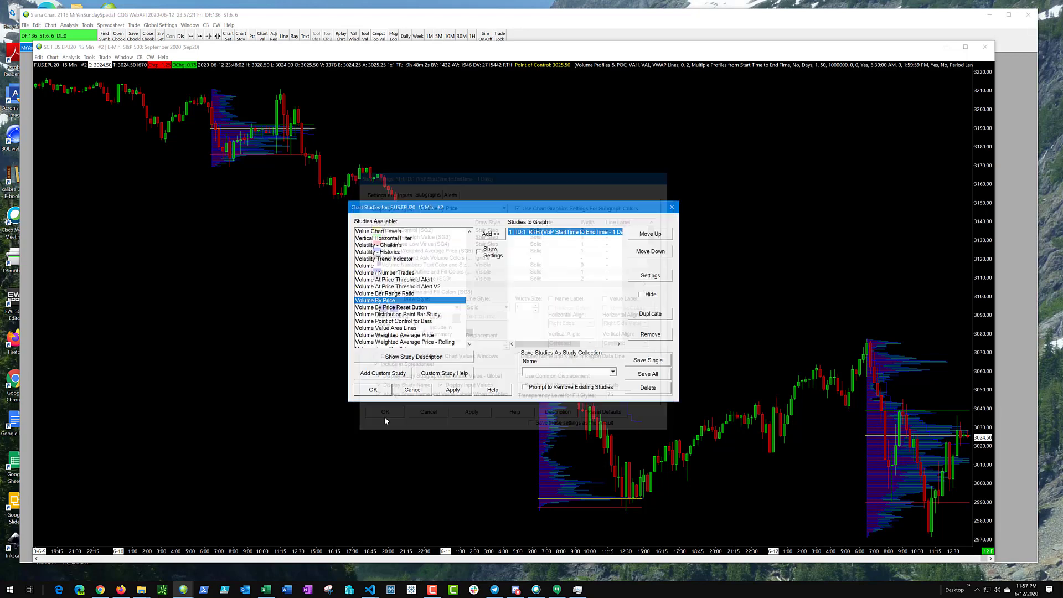
Step: Close Chart Studies, reopen the studies list, and duplicate the RTH volume-by-price study as ID:2
left_click(374, 390)
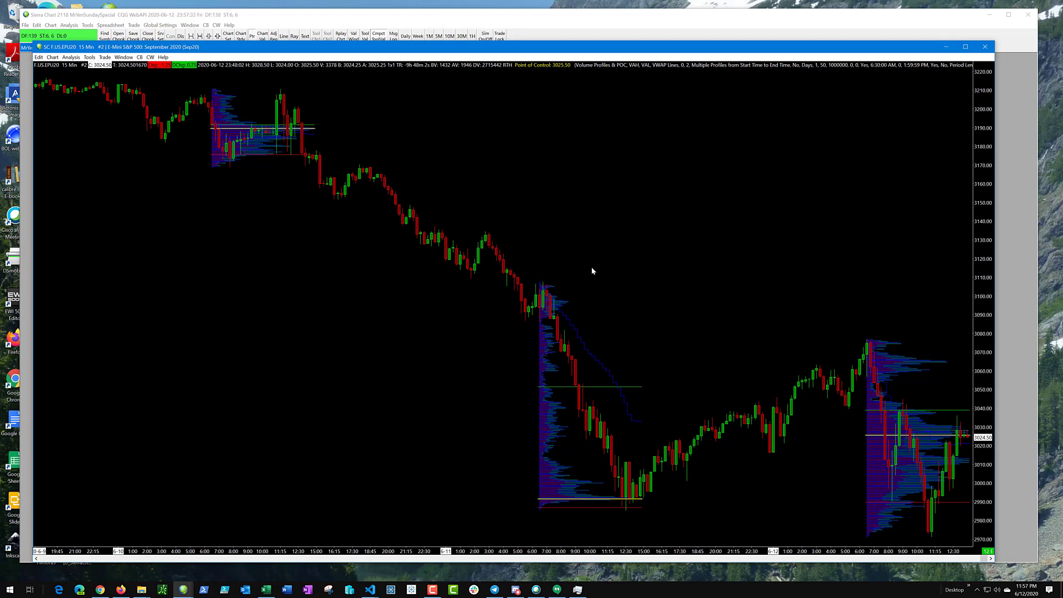
right_click(679, 168)
left_click(717, 212)
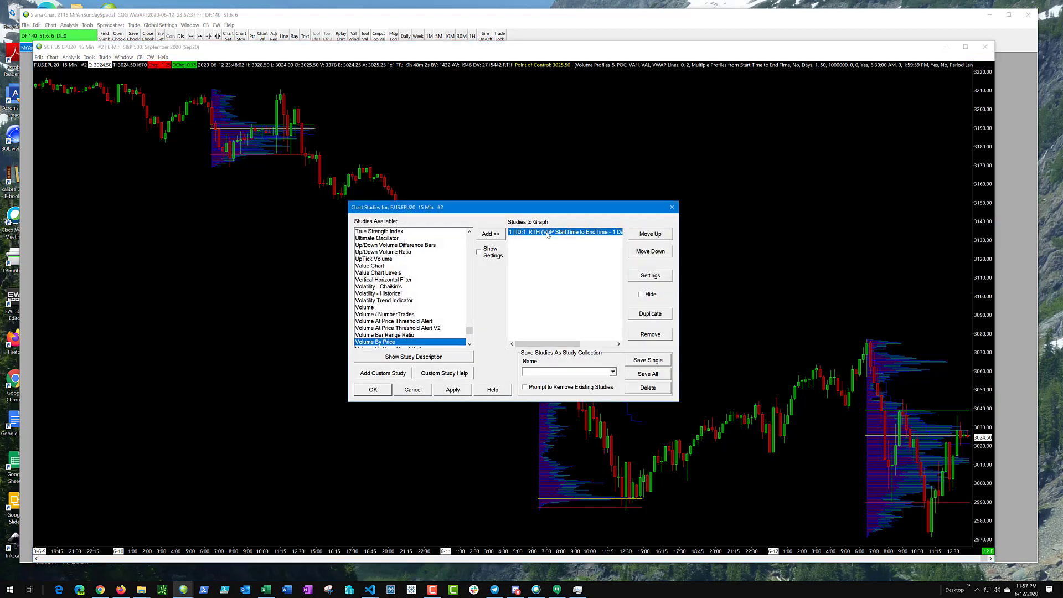
left_click(651, 315)
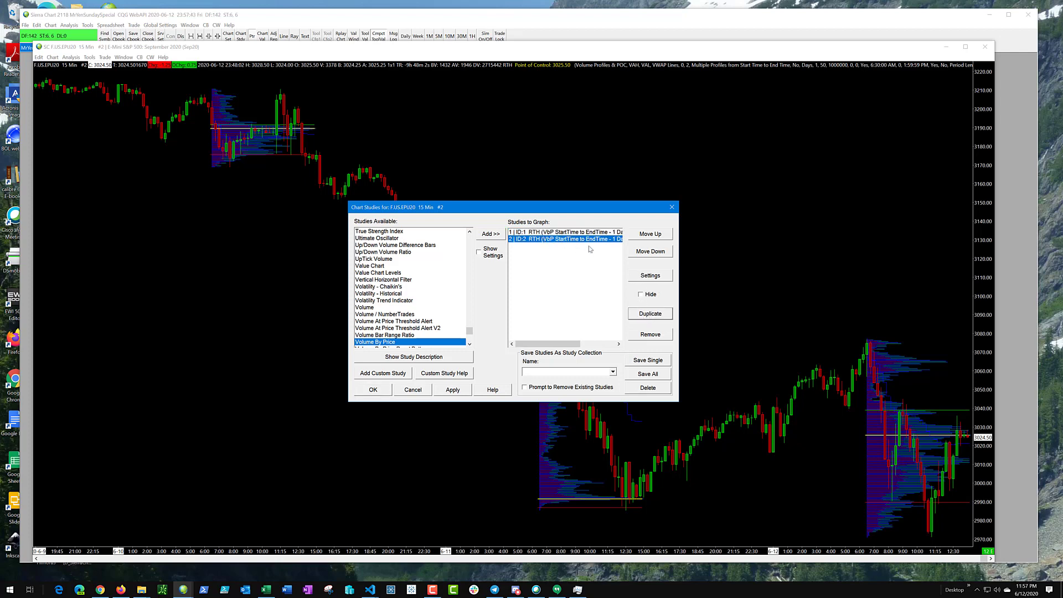
Step: Rename study 2 to Globex with start time 15:00:00 and end time 6:29, then confirm
double_click(567, 238)
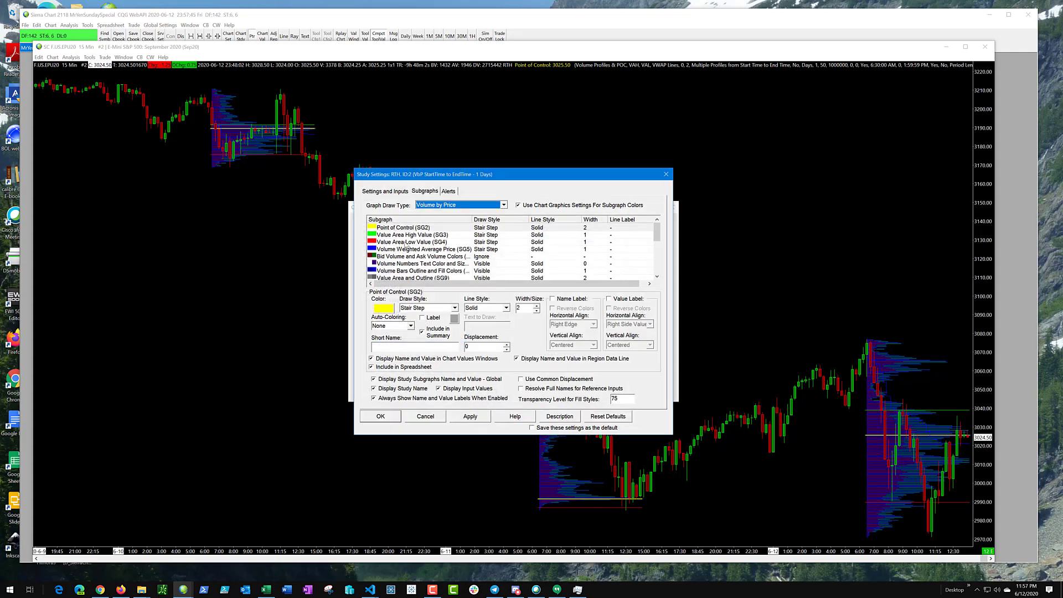
left_click(395, 191)
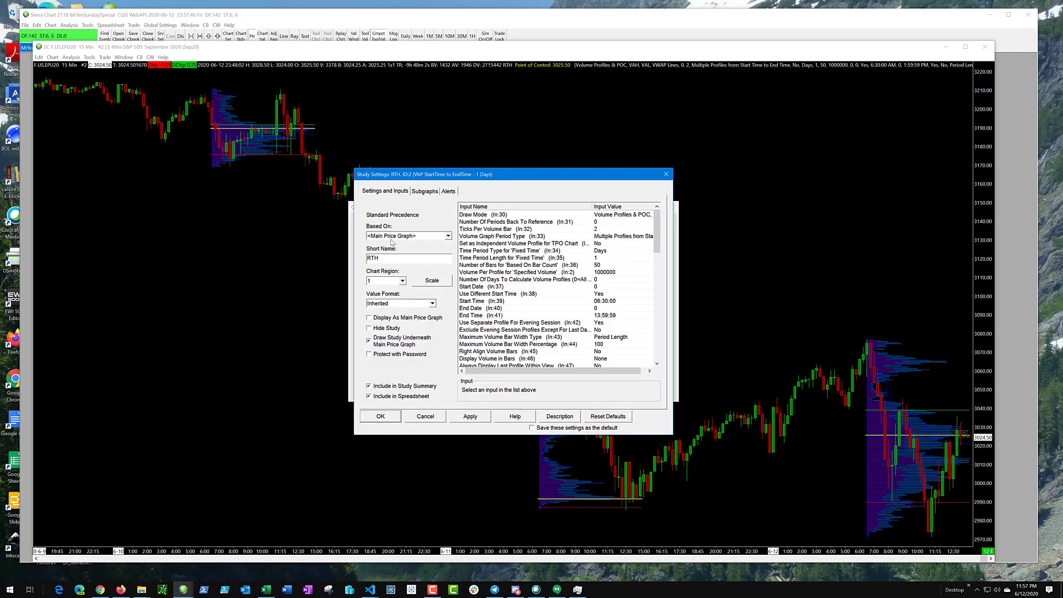
double_click(381, 257)
type("Globex")
key("Tab")
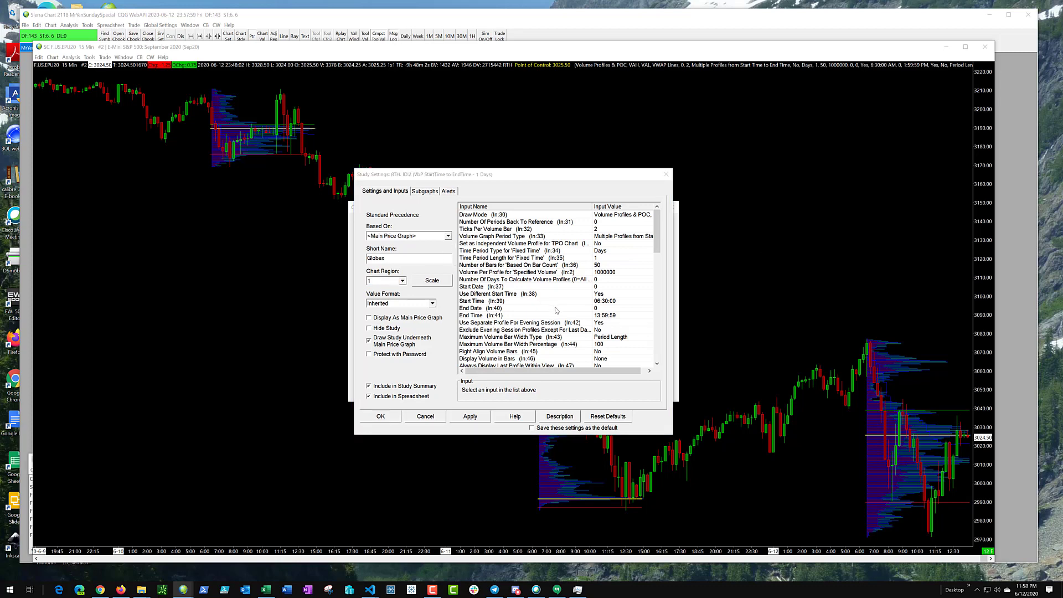
left_click(477, 301)
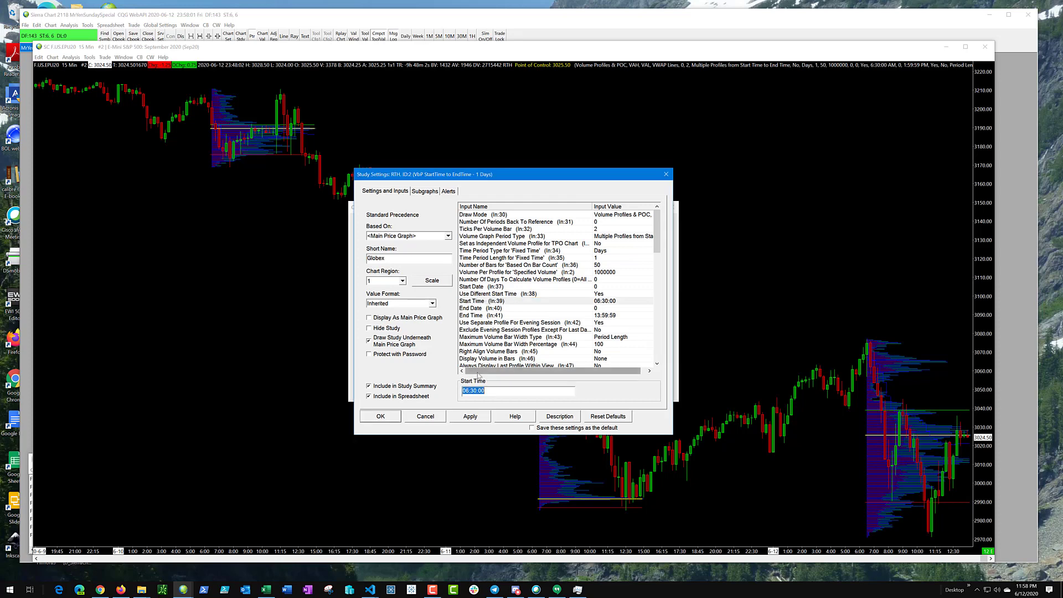
type("15")
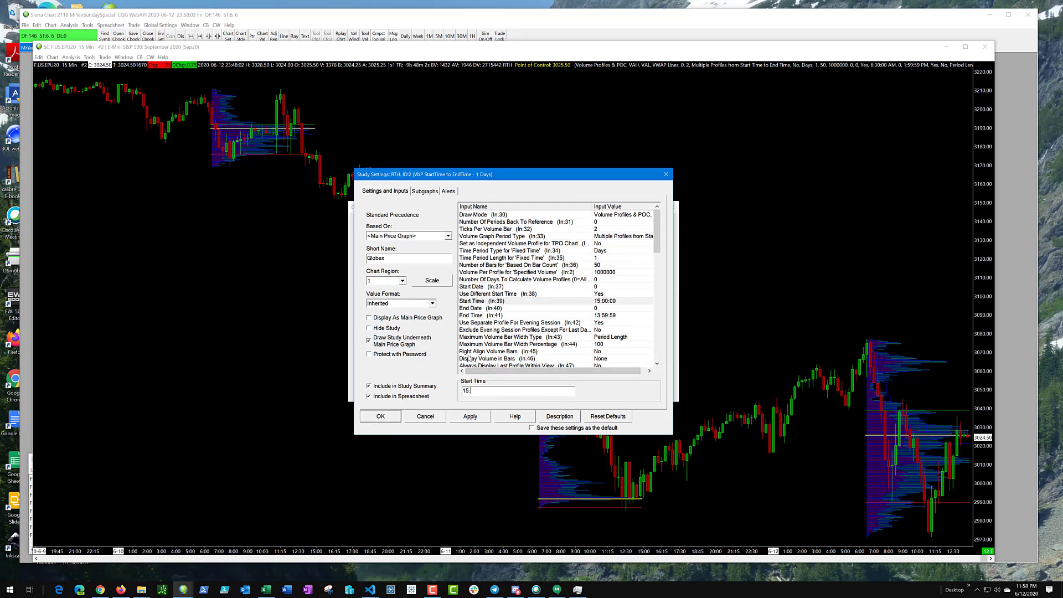
type(":00:00")
left_click(475, 316)
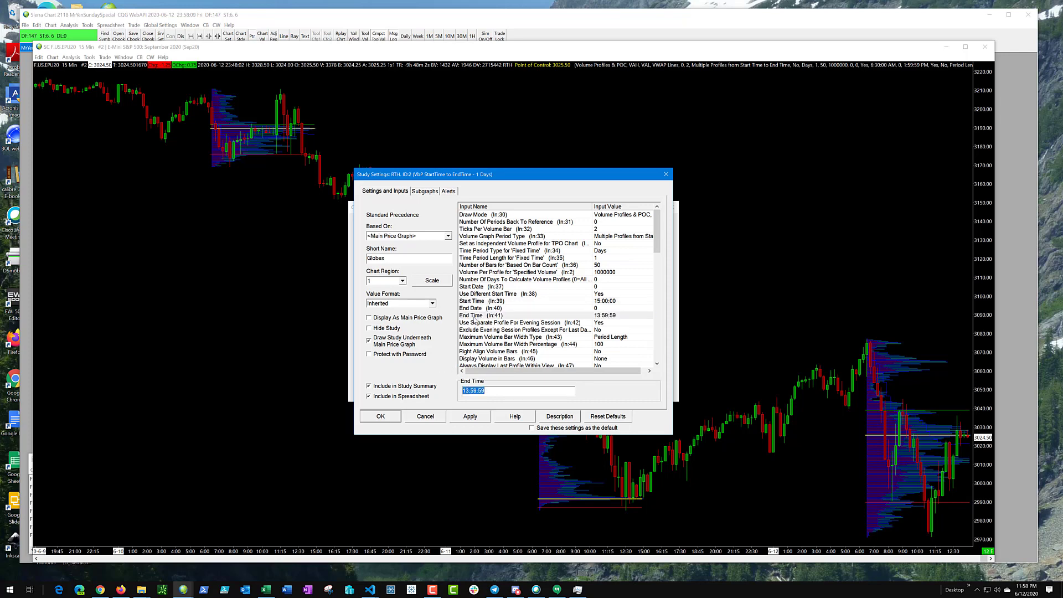
type("6:29")
left_click(480, 417)
left_click(477, 417)
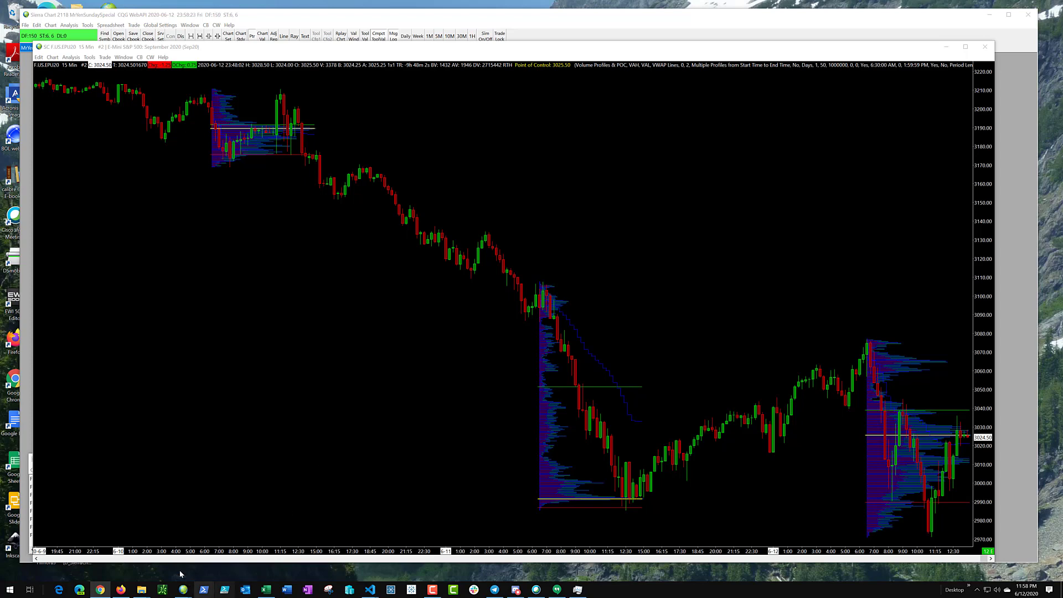
Step: Switch back to Sierra Chart's 15-minute ES chart window
mouse_move(184, 588)
left_click(117, 548)
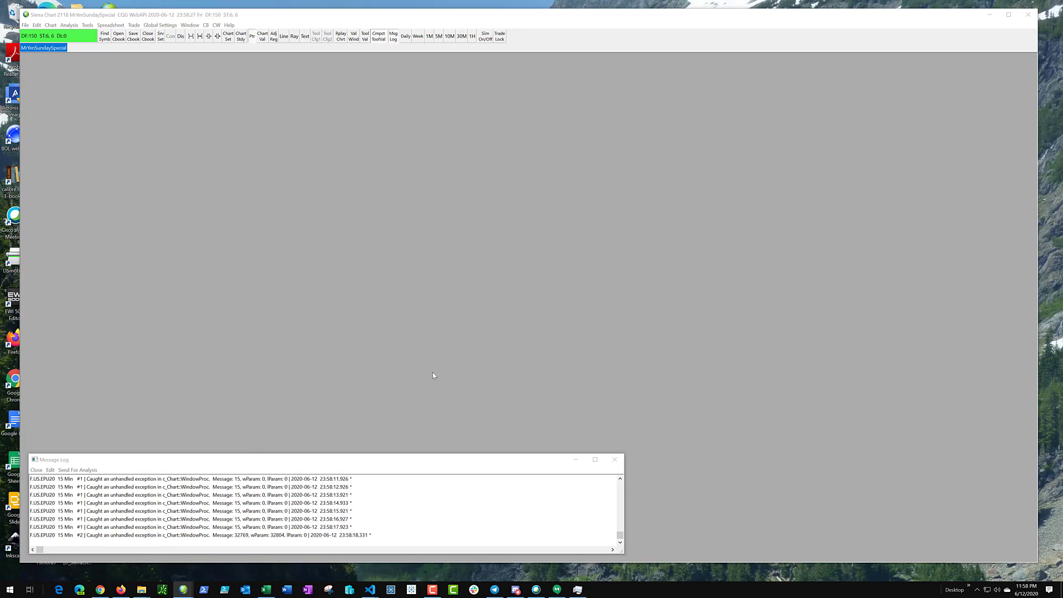
key("alt+Tab")
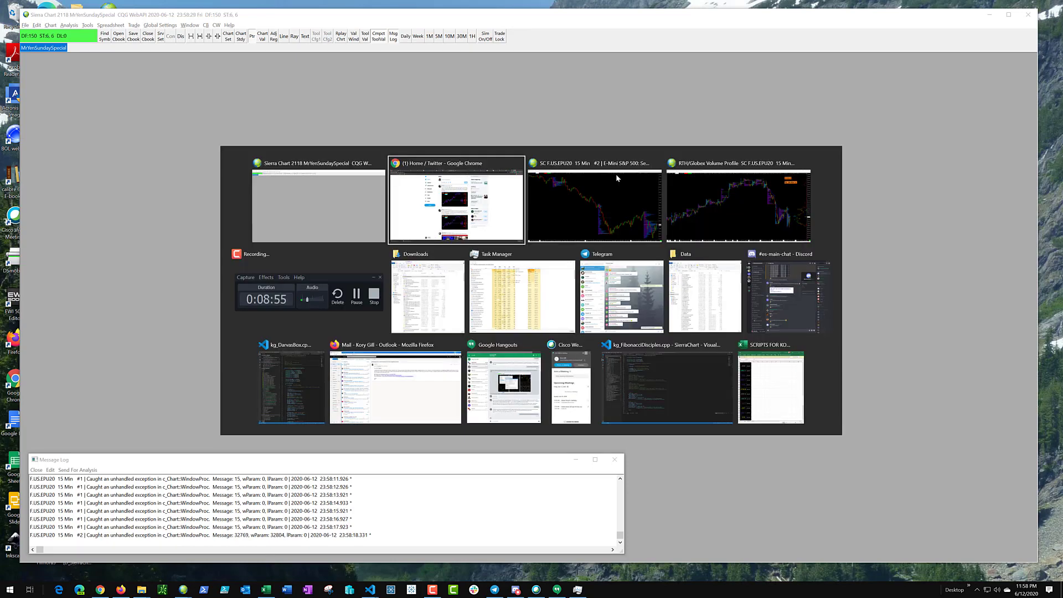
left_click(617, 178)
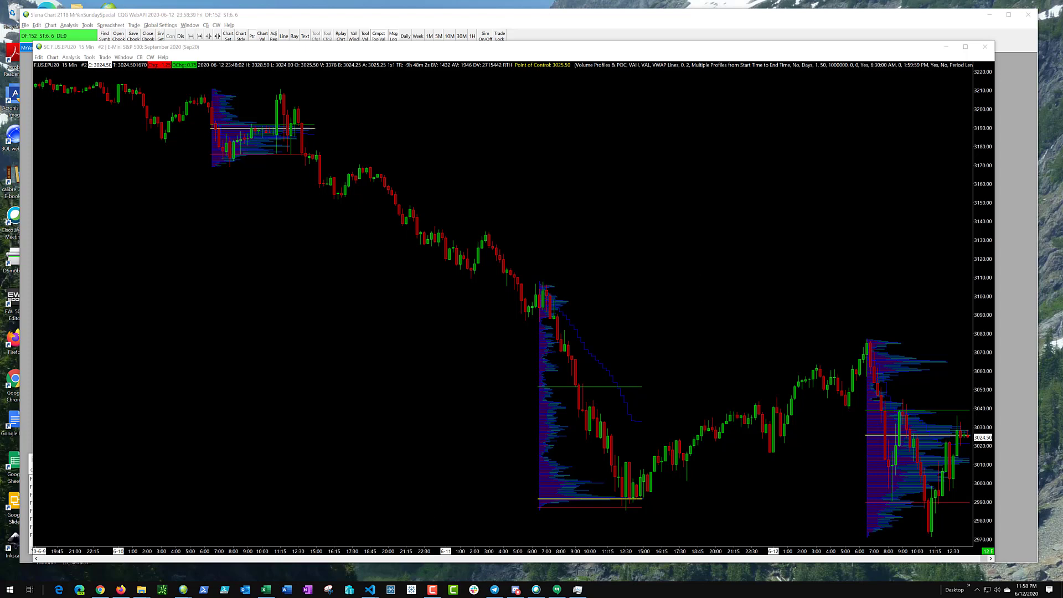
Step: Close the Webex meetings window and bring up the chart's context menu
left_click(514, 591)
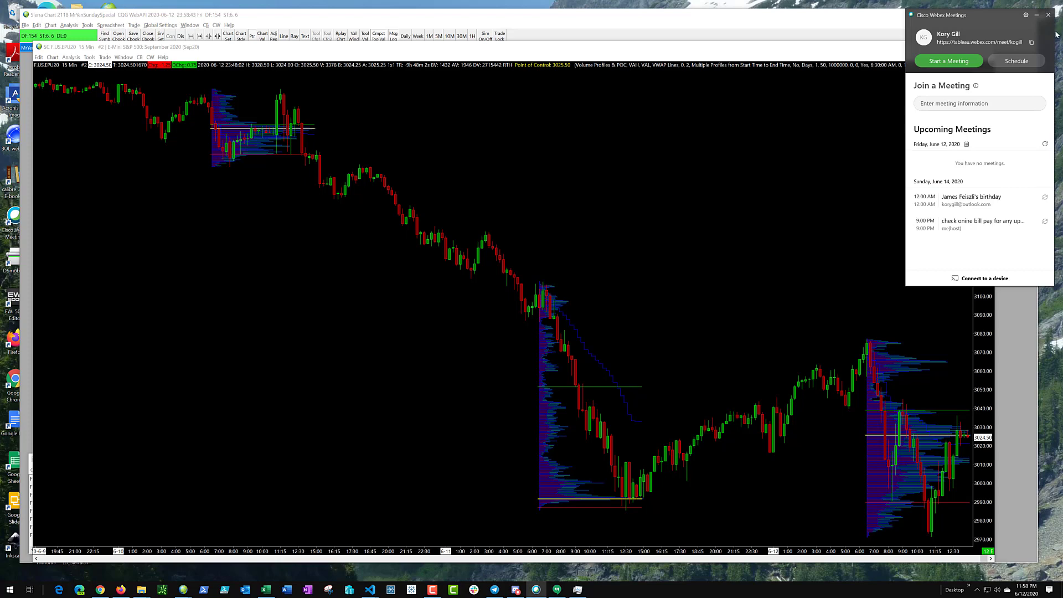
left_click(1048, 15)
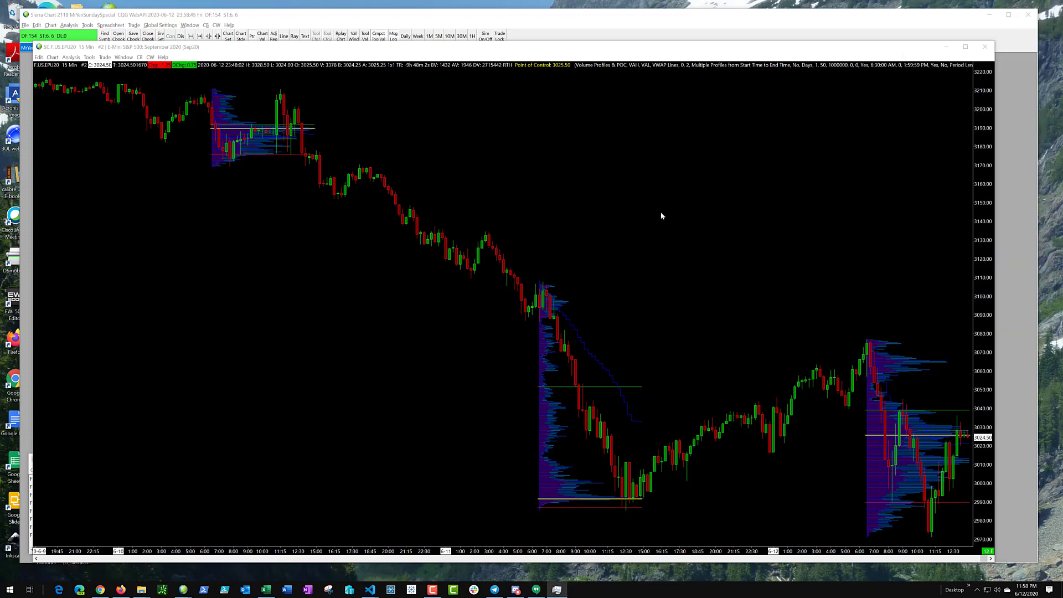
left_click(183, 589)
left_click(305, 427)
right_click(327, 400)
left_click(389, 335)
right_click(389, 309)
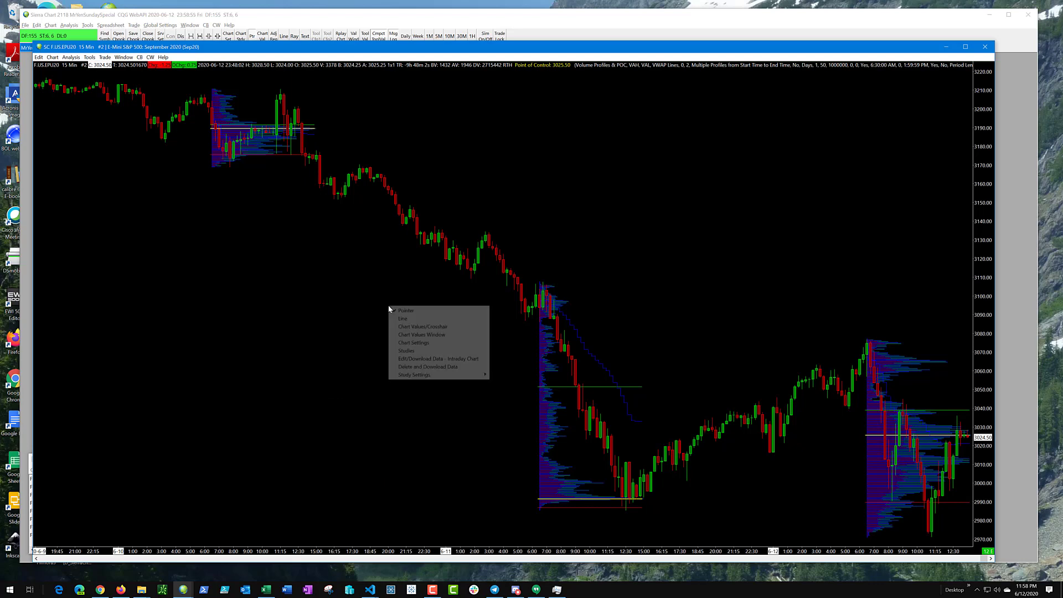
Step: Duplicate the RTH volume profile study and open the copy's settings
left_click(438, 351)
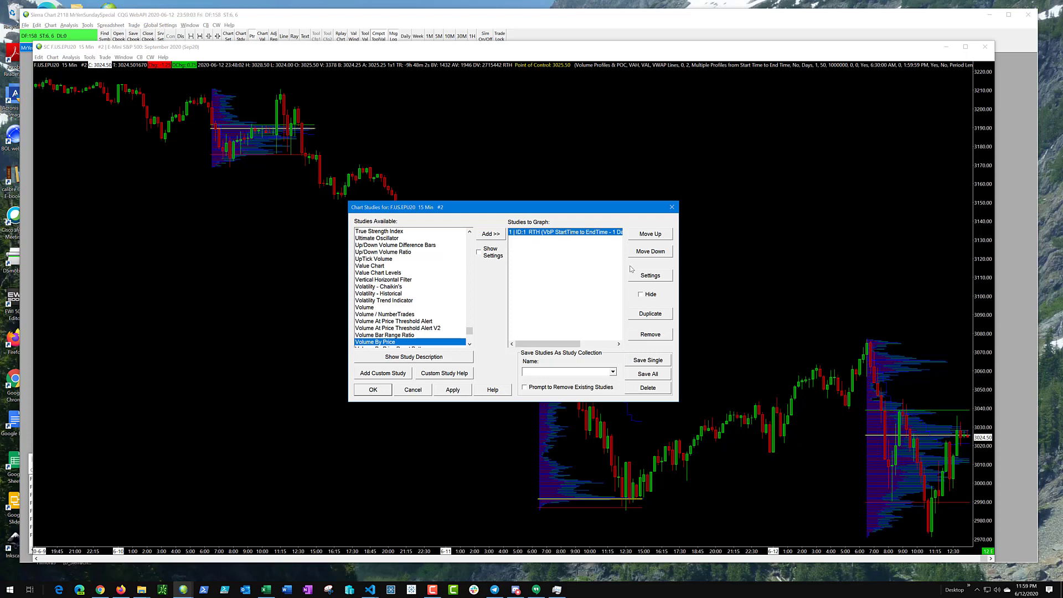
left_click(654, 314)
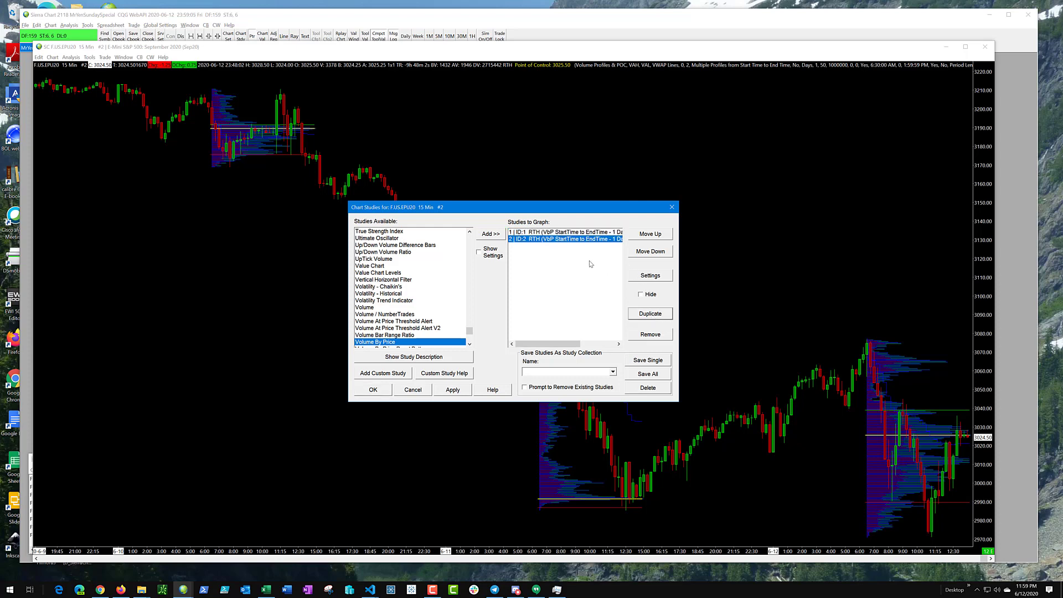
double_click(537, 239)
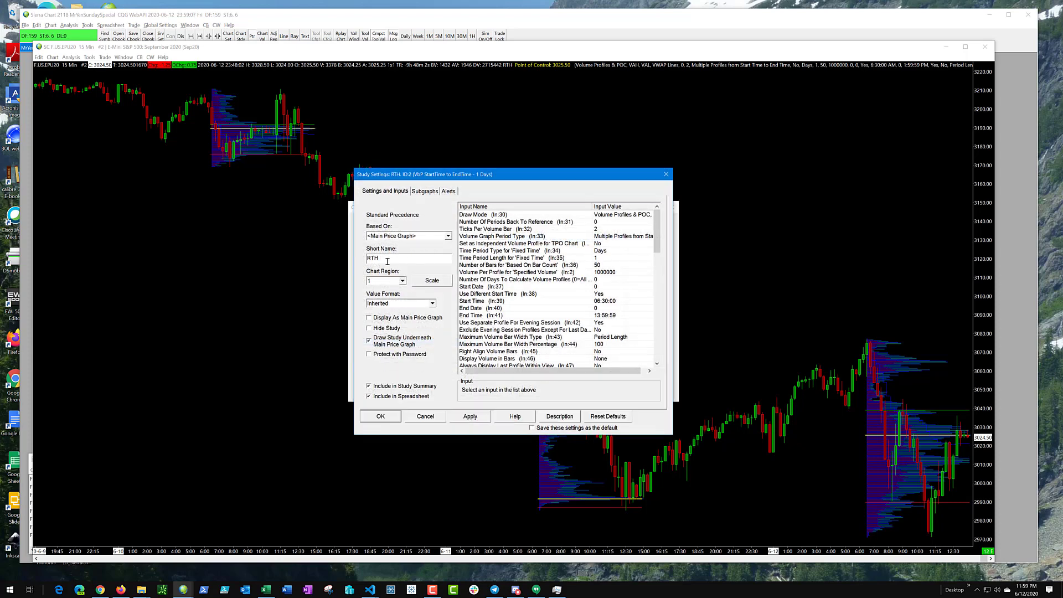
Step: Rename the copy Globex, set start 15:00:00 and end 06:29:59, and apply
double_click(387, 261)
type("Globex")
left_click(470, 301)
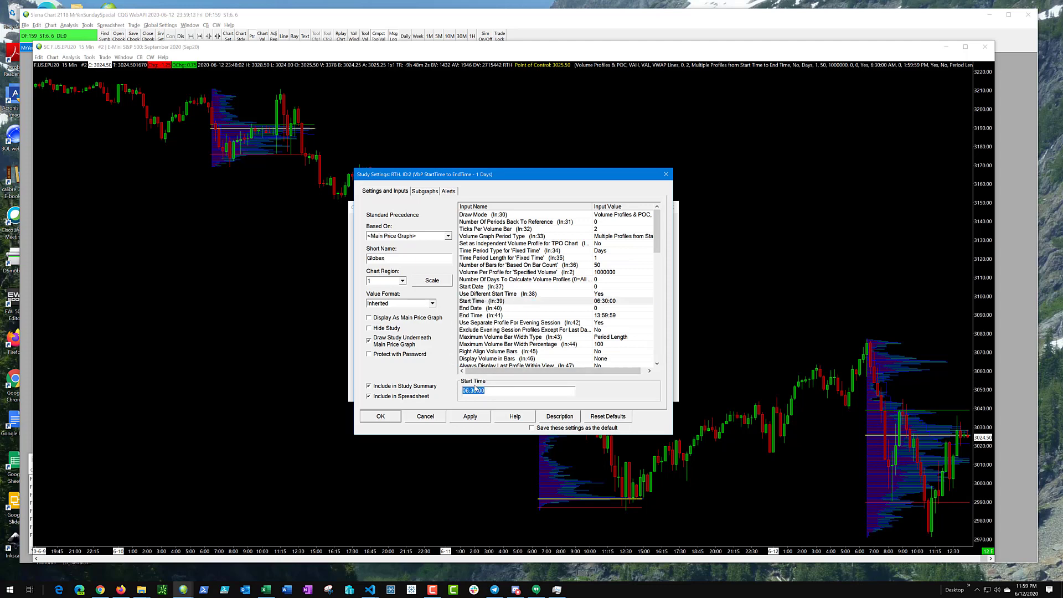
type("15:00:00")
left_click(485, 316)
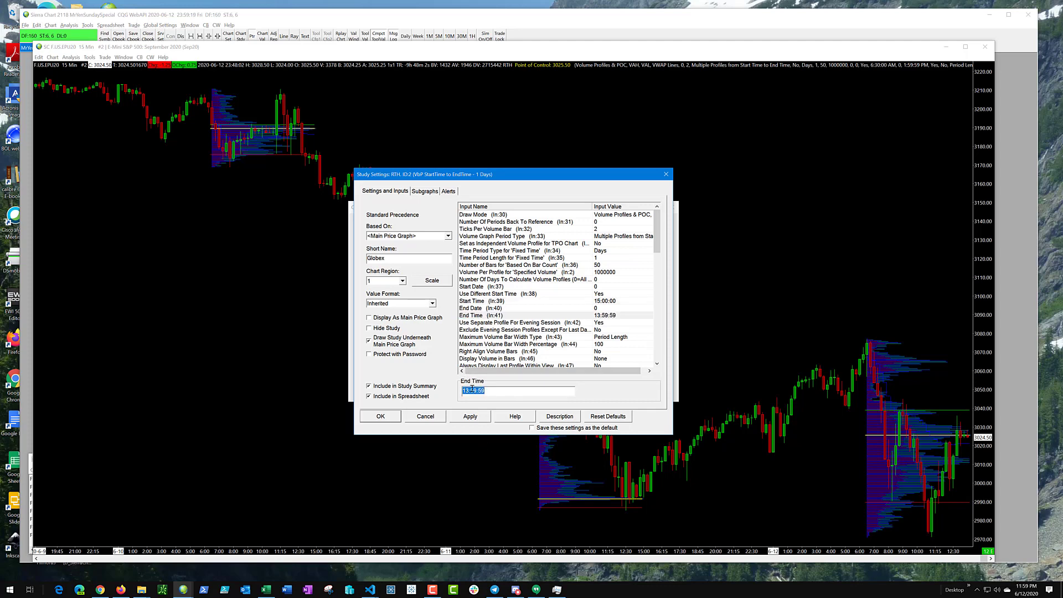
type("6:29:59")
left_click(476, 418)
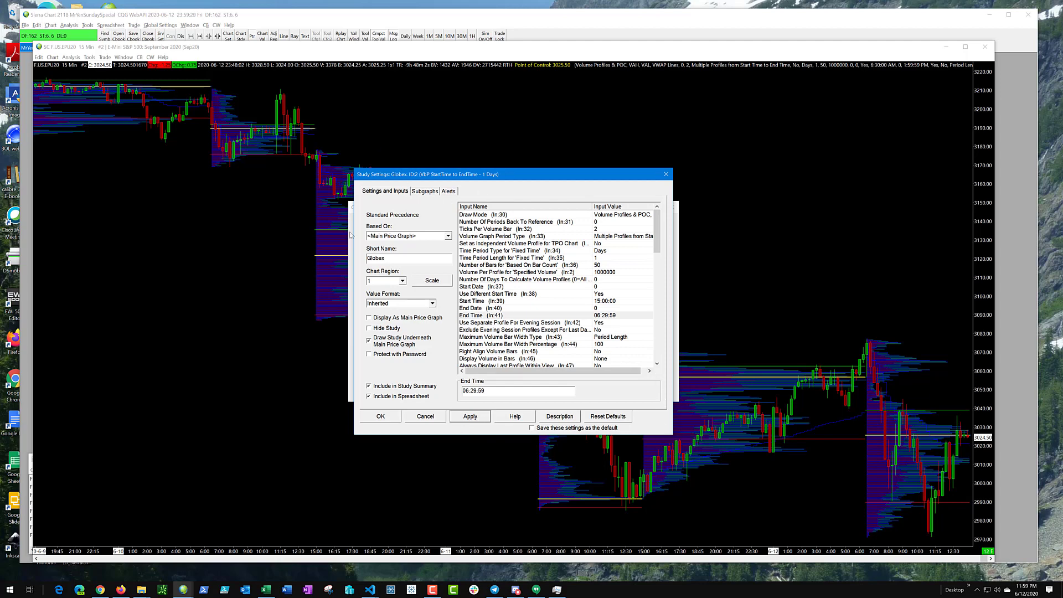
Step: Set the Globex Volume Bars Outline and Fill Colors to a darkened magenta and apply
left_click(424, 191)
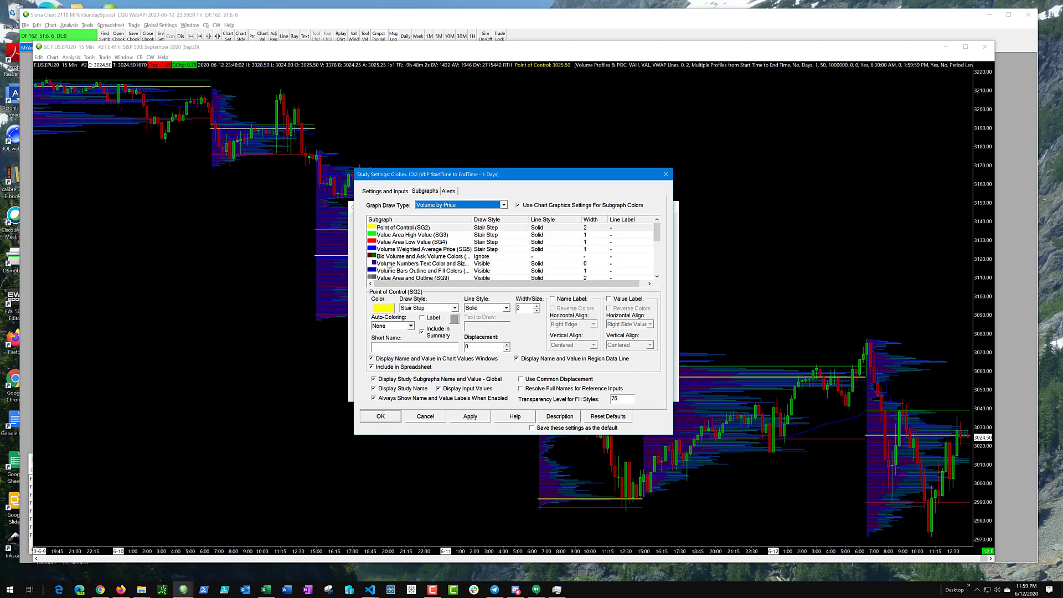
left_click(390, 272)
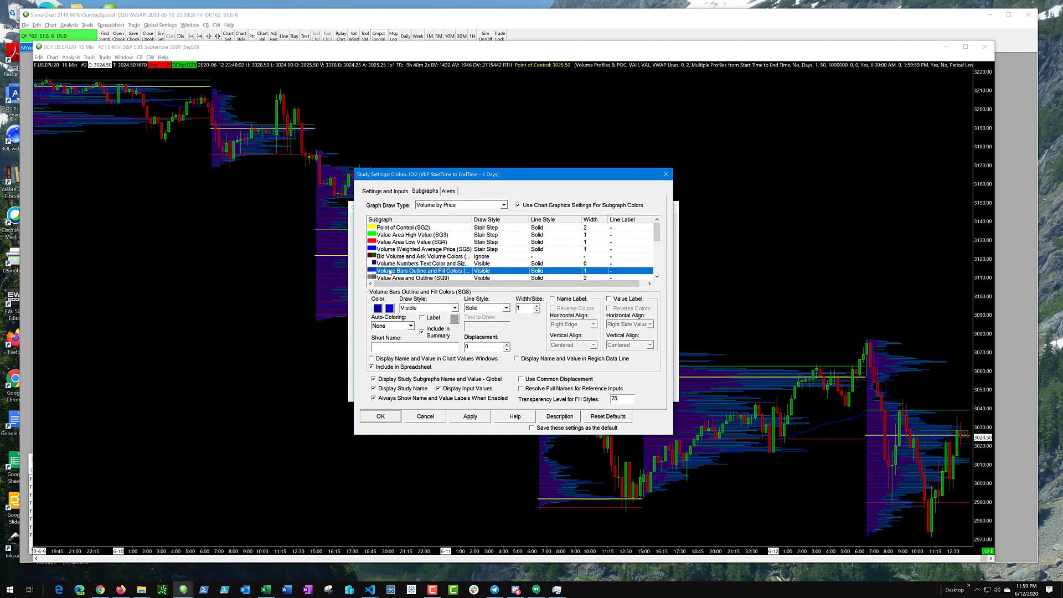
left_click(378, 309)
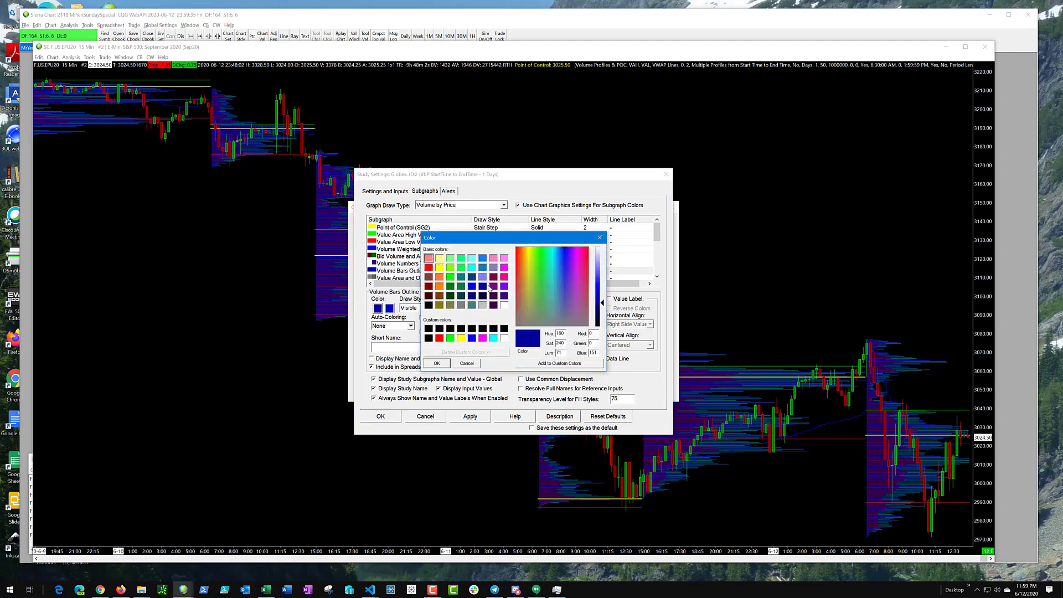
left_click(484, 278)
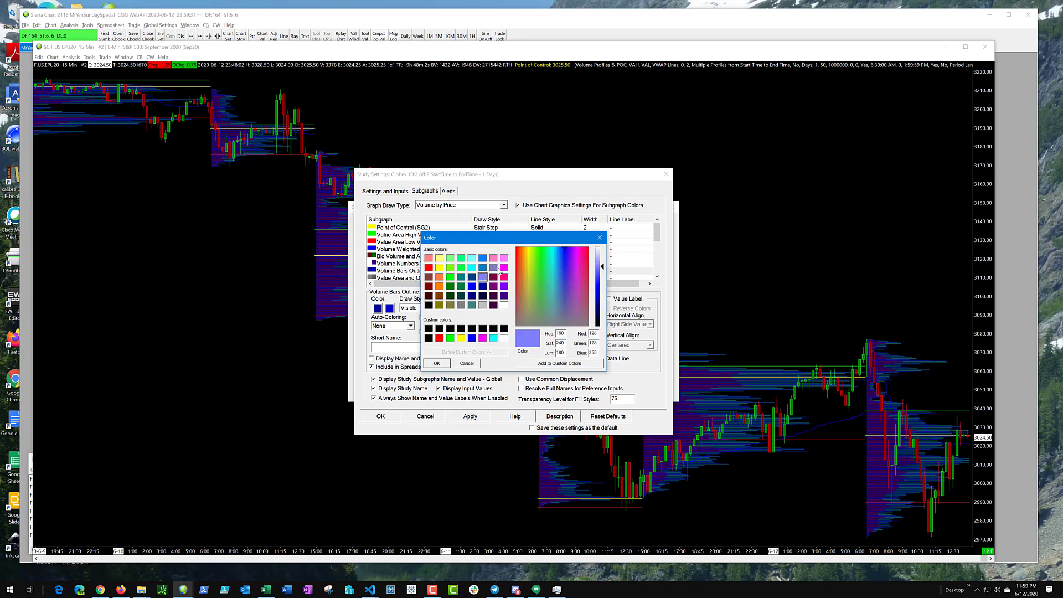
left_click(504, 269)
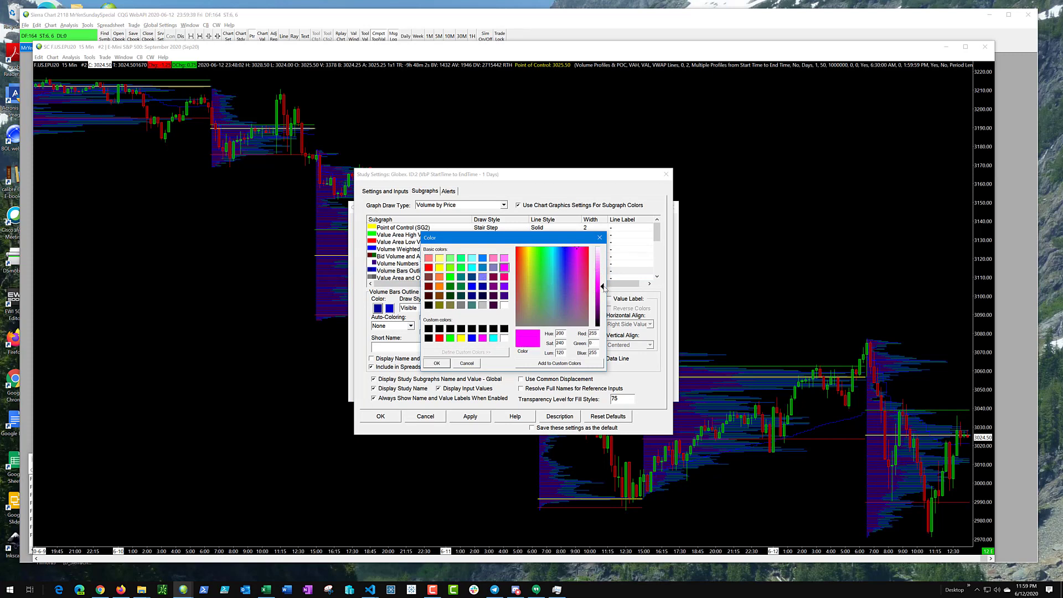
left_click_drag(604, 287, 605, 266)
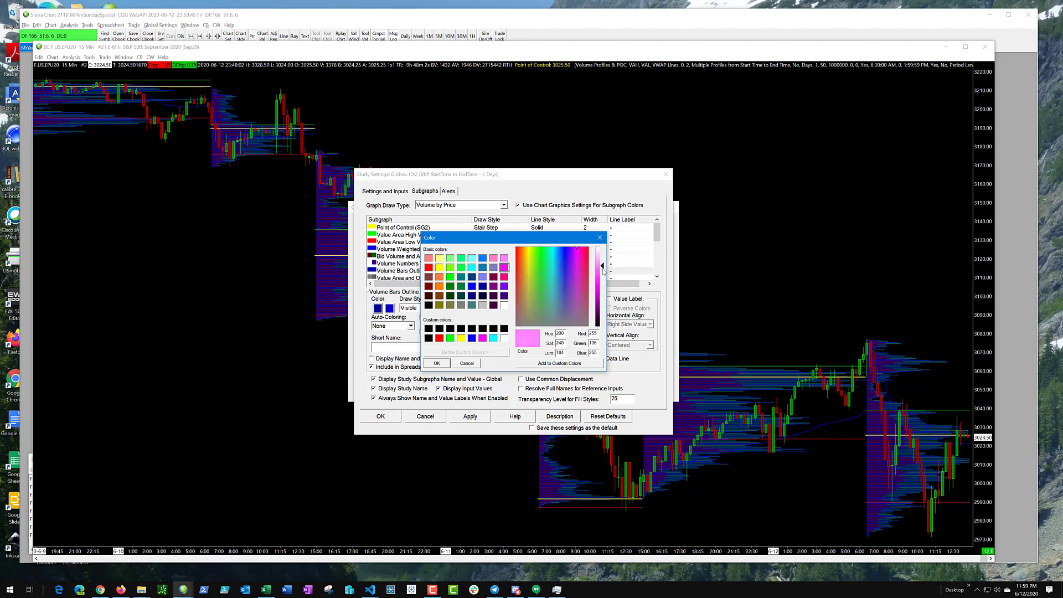
left_click(437, 363)
left_click(465, 416)
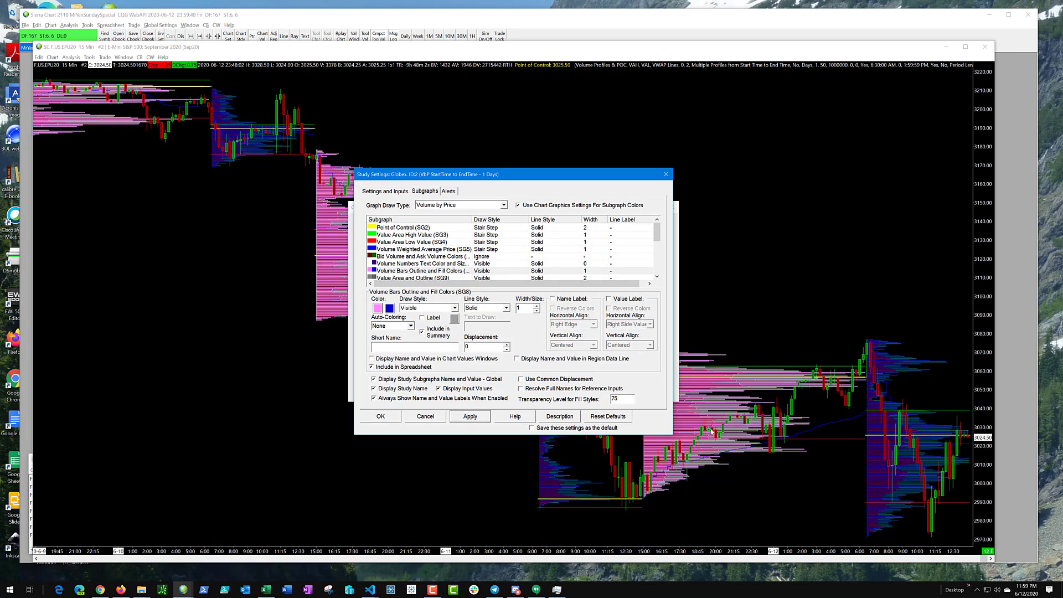
Step: Deepen the volume bar colour to dark purple, apply it, and close the study settings
left_click(377, 308)
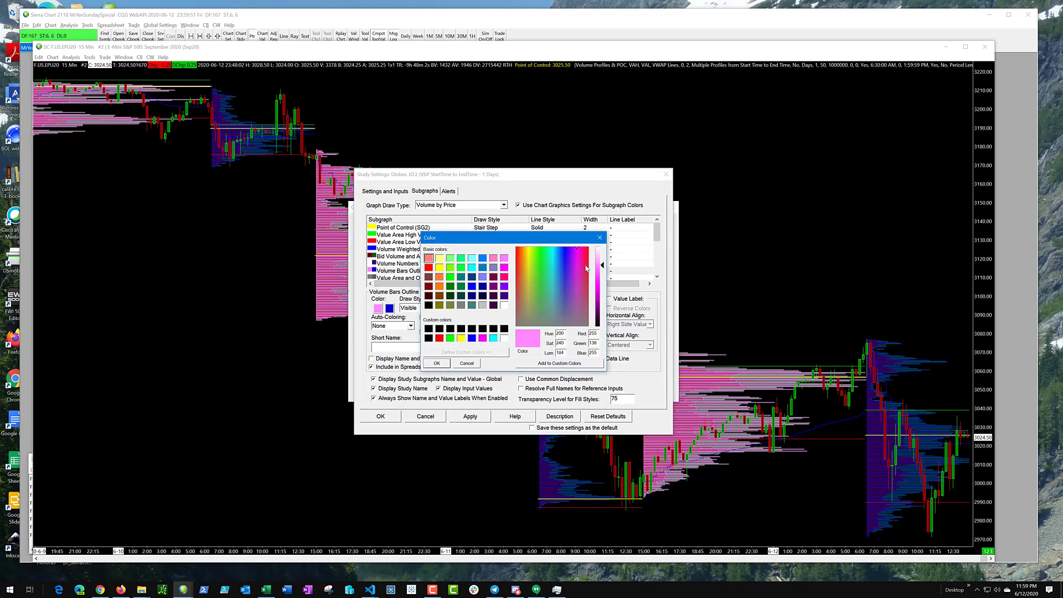
left_click_drag(603, 268, 604, 308)
left_click(437, 364)
left_click(469, 417)
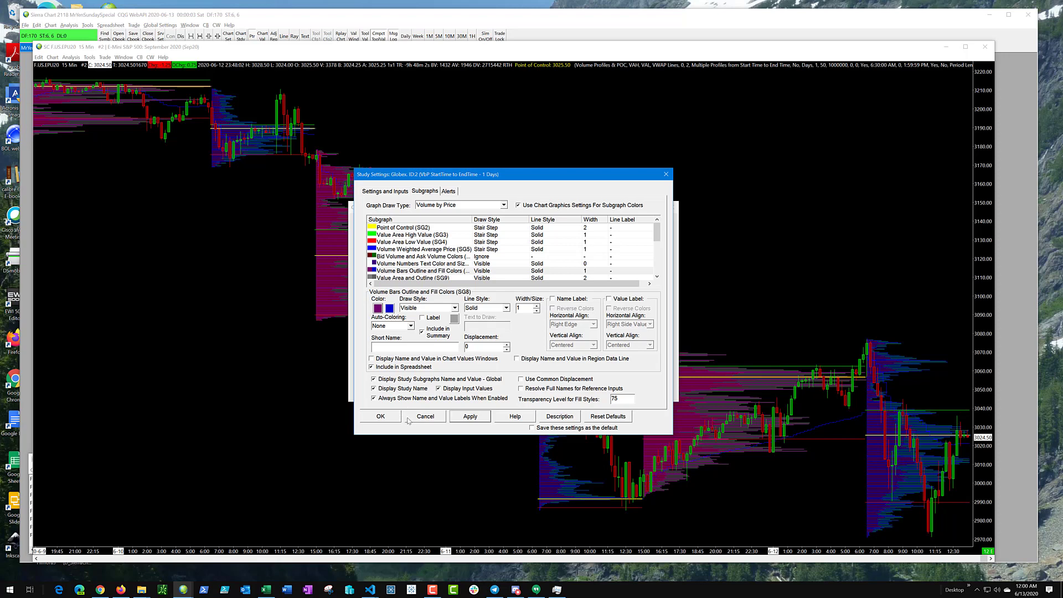
left_click(375, 420)
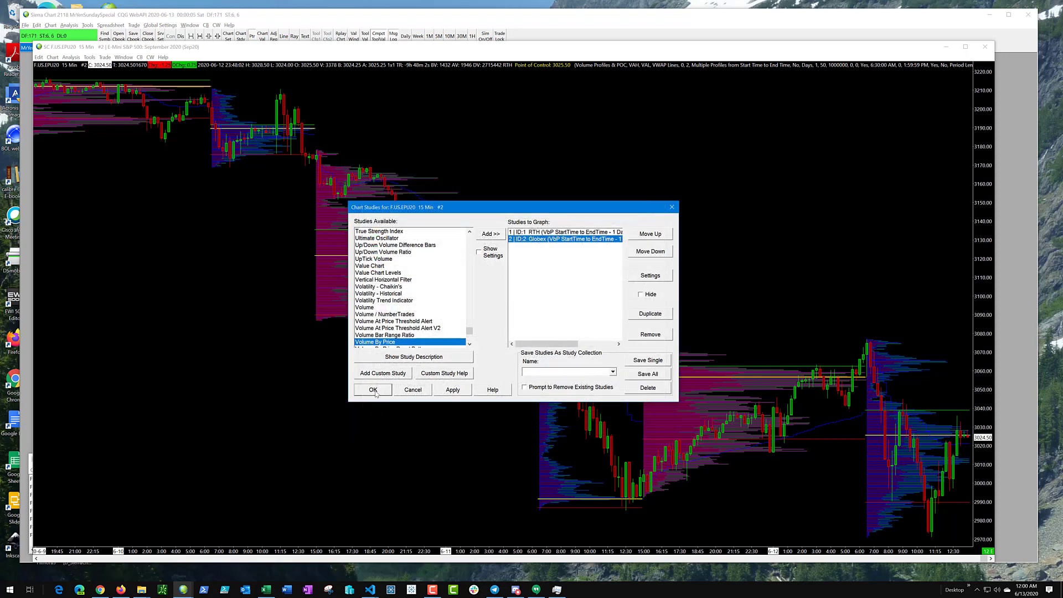
Step: Close Chart Studies, compress the bars, and pan with the Hand tool across several days
left_click(373, 390)
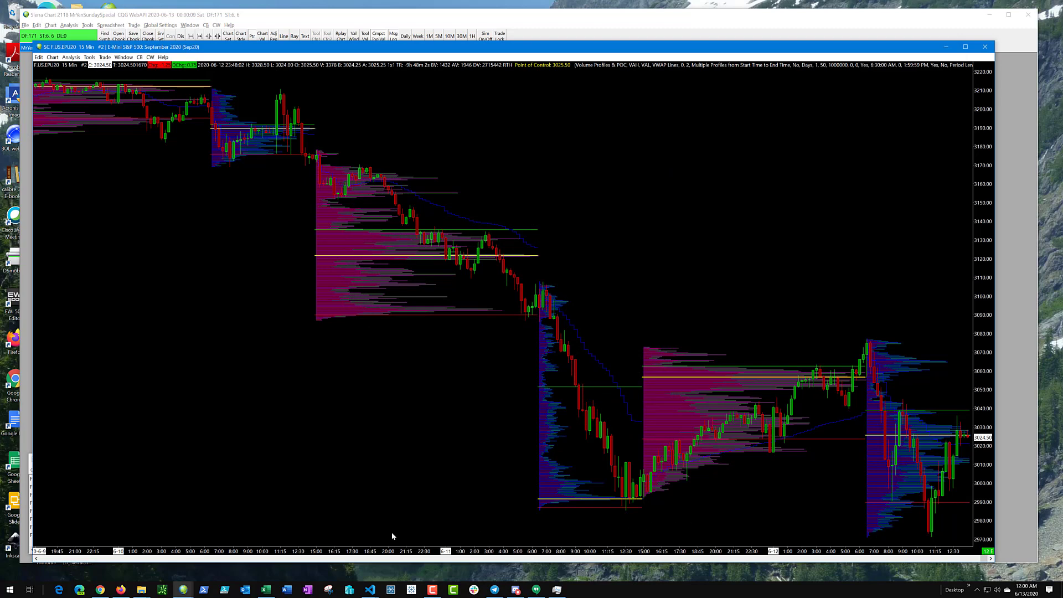
left_click_drag(337, 552, 461, 553)
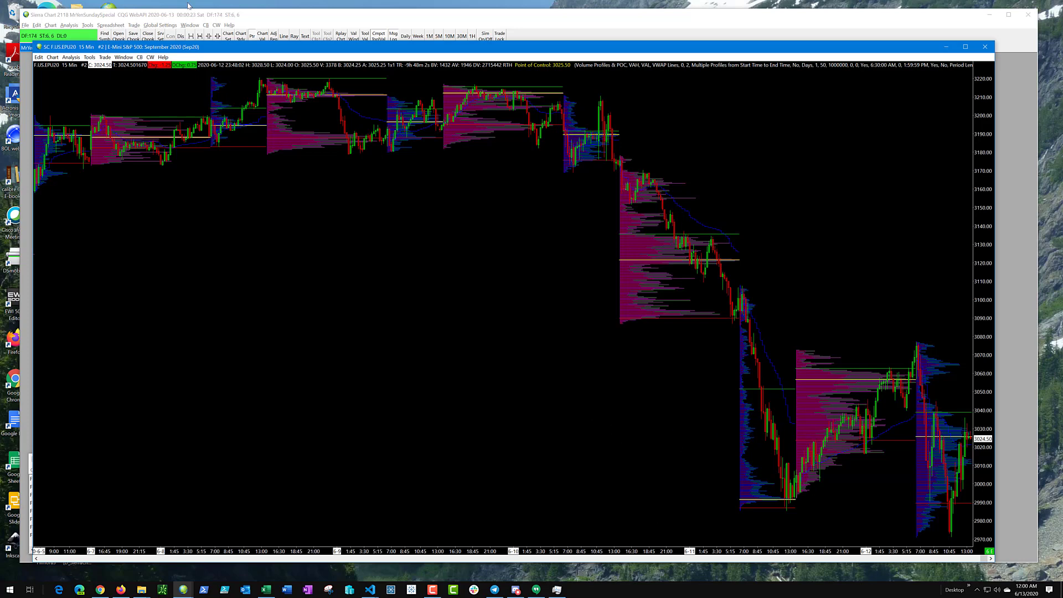
left_click(89, 57)
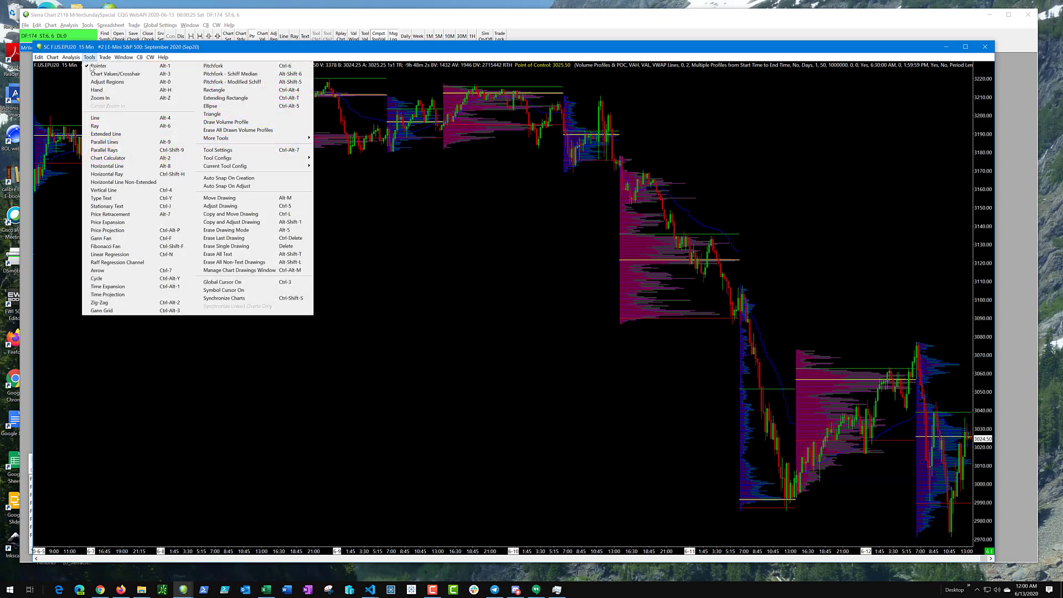
left_click(97, 91)
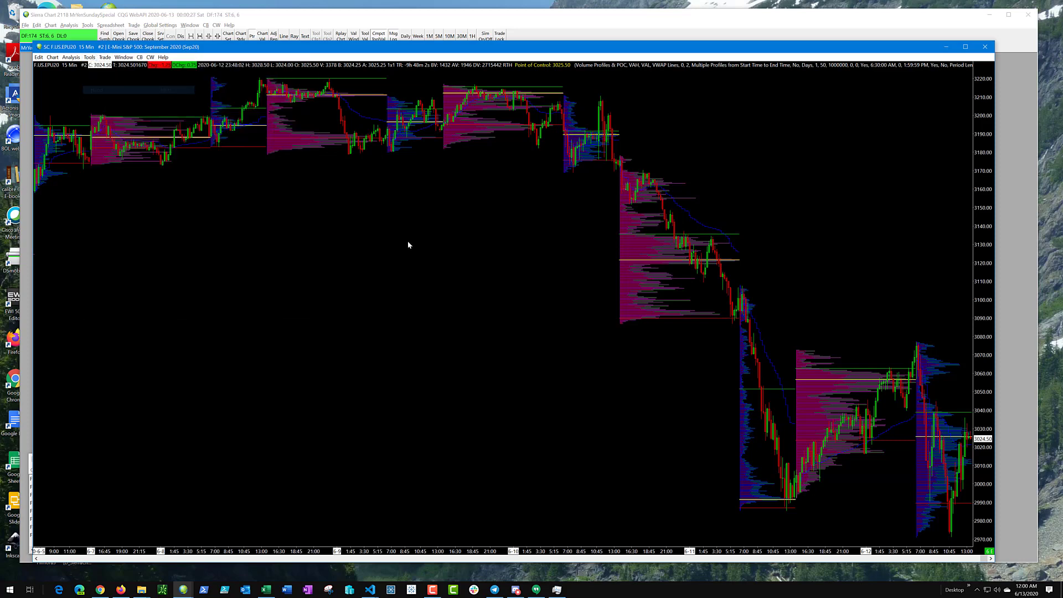
left_click_drag(699, 389, 516, 384)
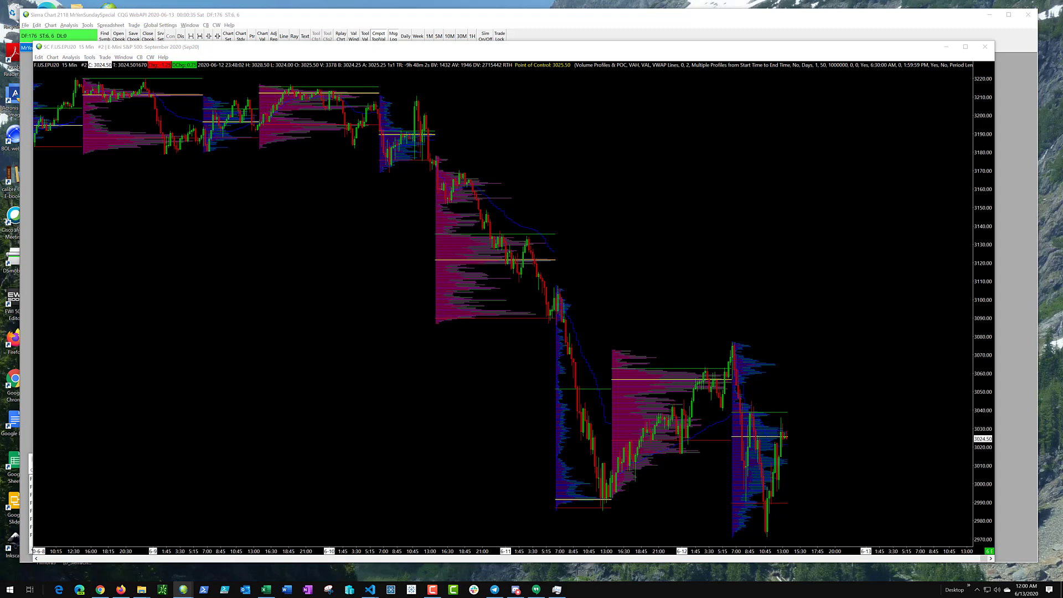
Step: Add a Volume By Price study, move it to the end, and open its settings
right_click(295, 258)
left_click(327, 303)
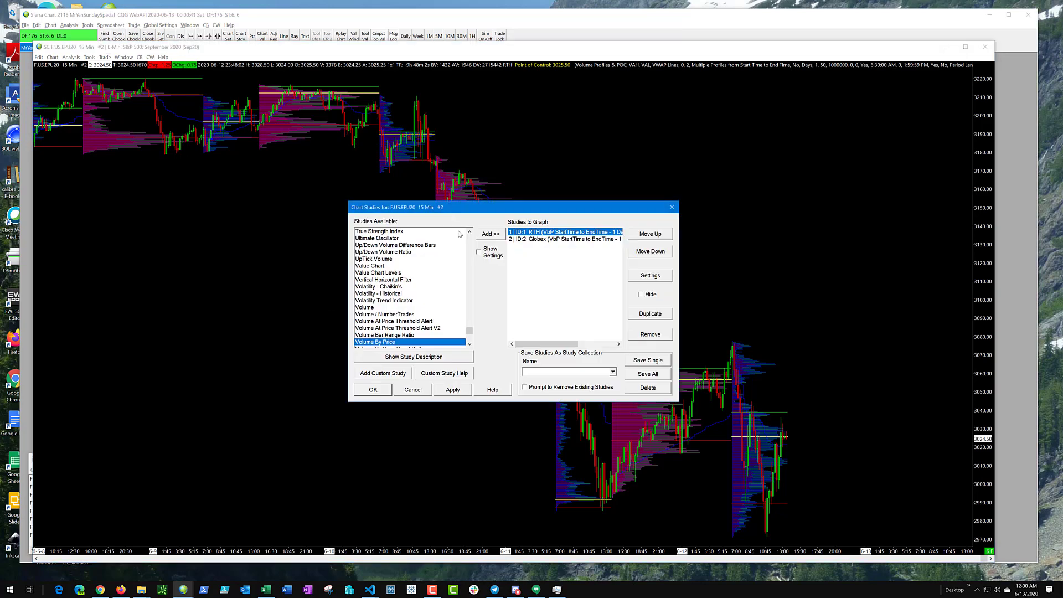
double_click(390, 342)
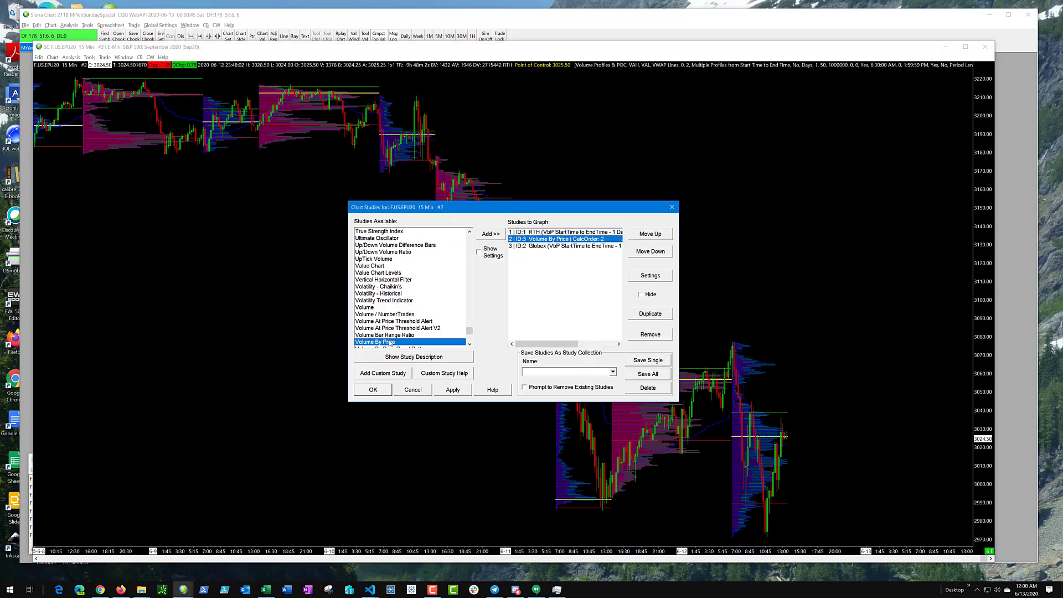
left_click(660, 255)
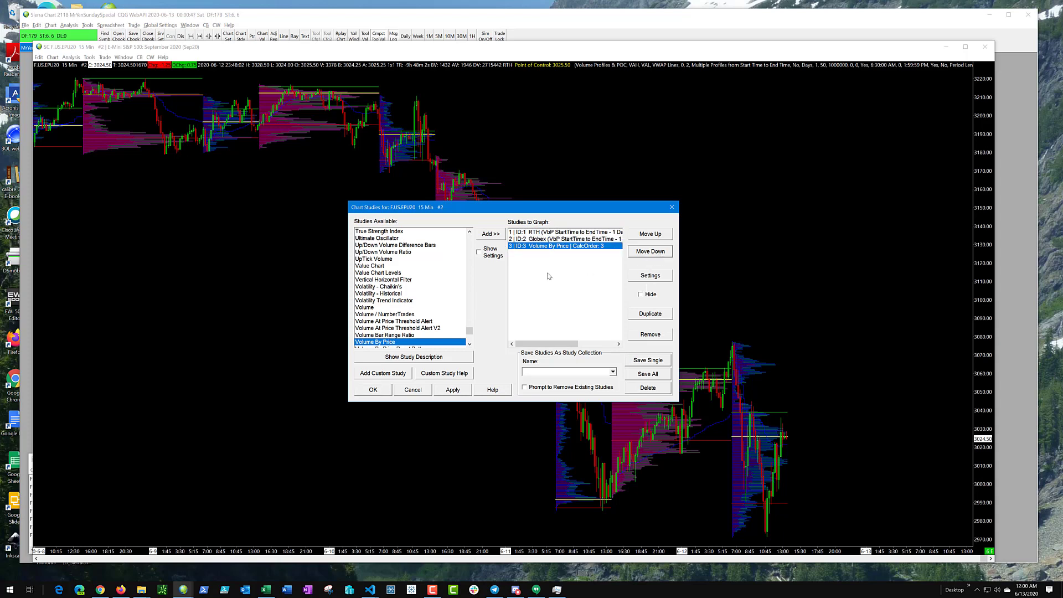
left_click(551, 247)
double_click(552, 247)
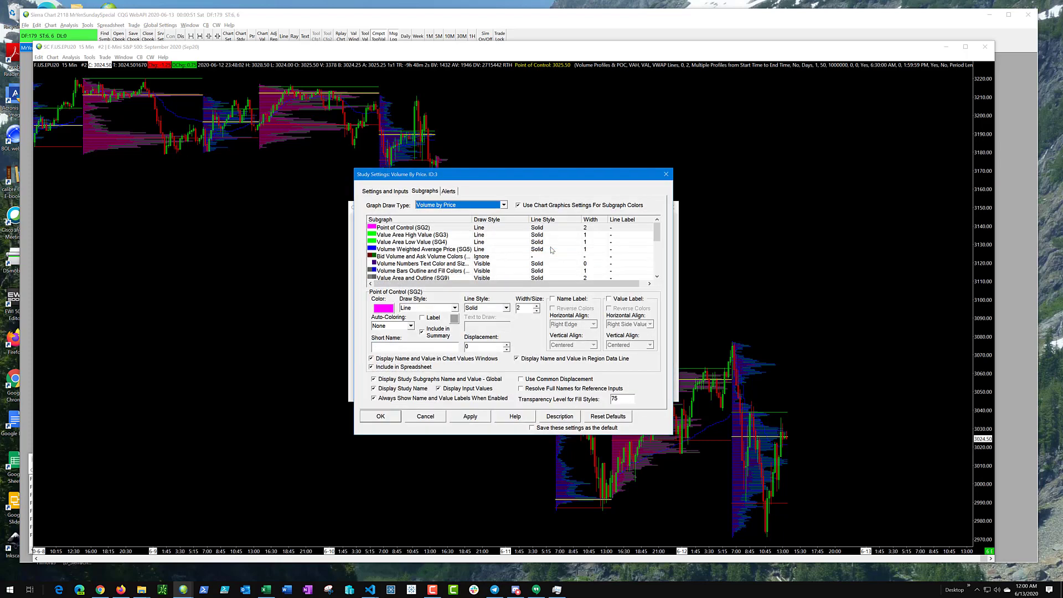
Step: Set Draw Mode to Volume Profiles & POC, VAH, VAL, VWAP and Period Type to All Bars In Chart, then apply
left_click(387, 191)
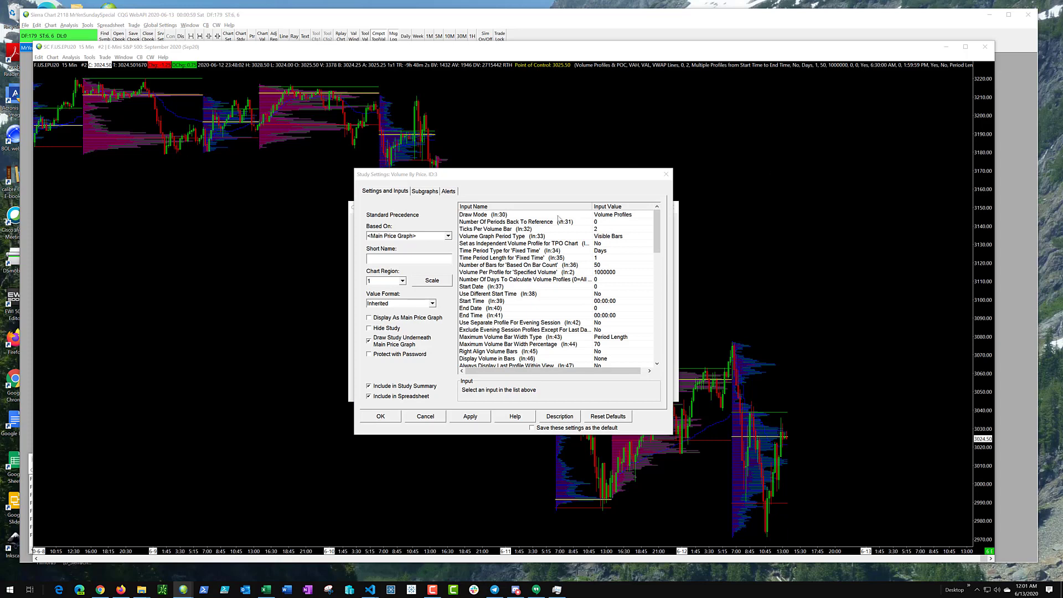
left_click(601, 216)
left_click(501, 391)
left_click(506, 415)
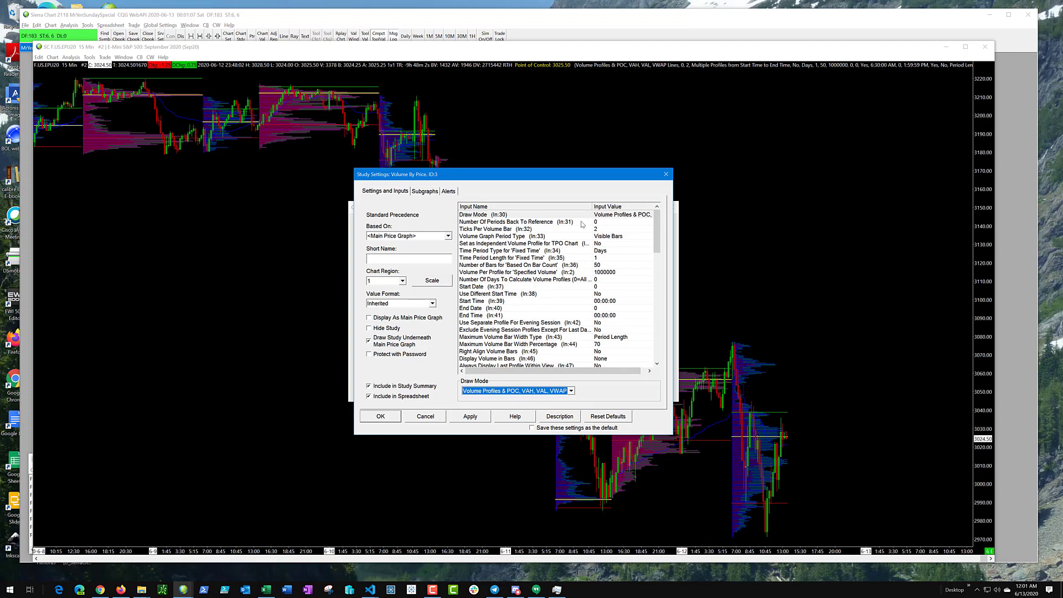
left_click(603, 237)
left_click(518, 391)
scroll(497, 440, "down", 3)
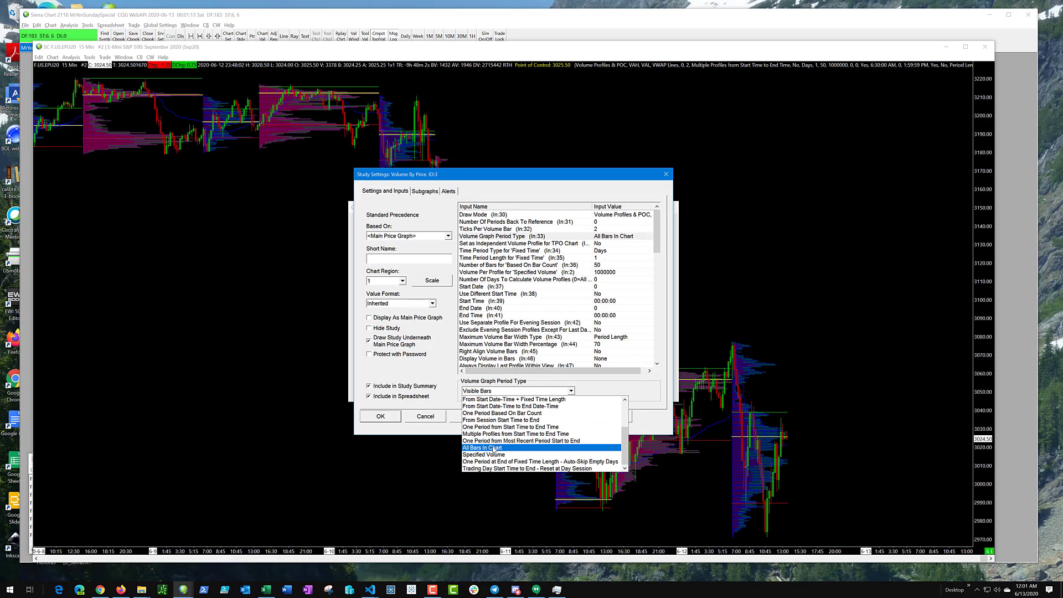
left_click(494, 449)
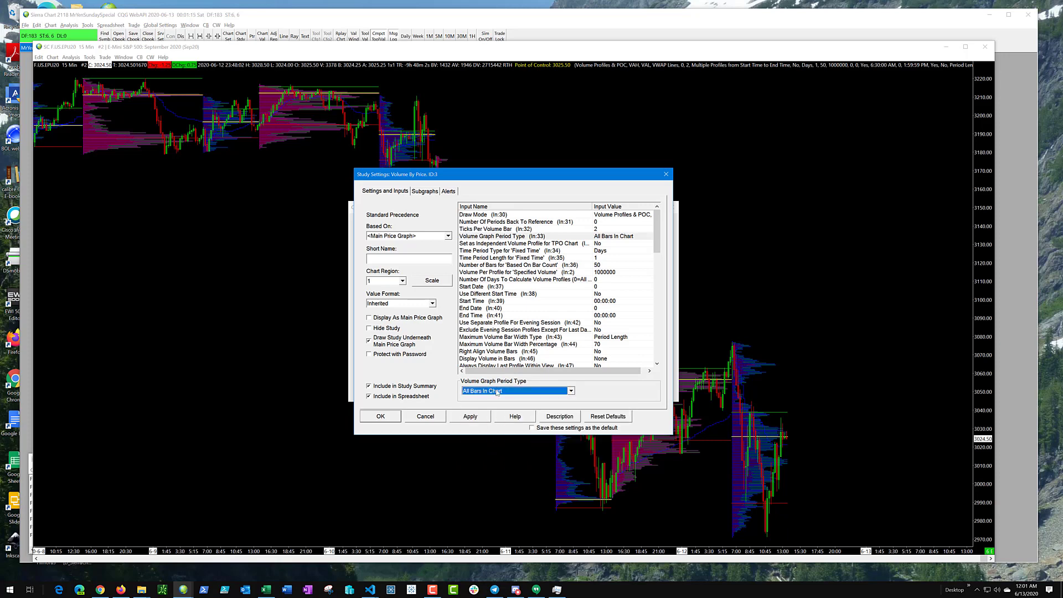
left_click(479, 421)
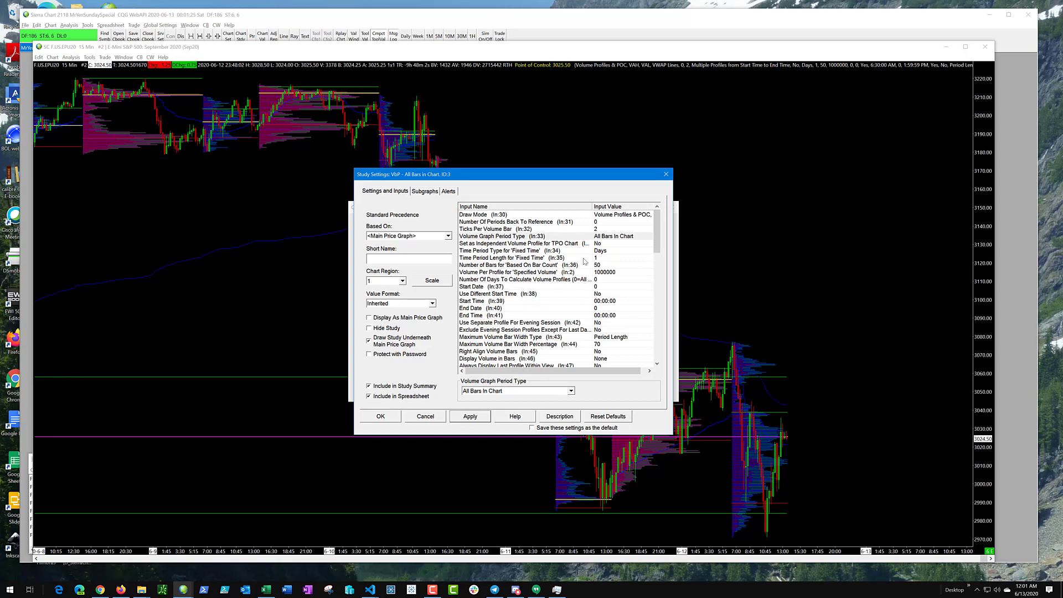
Step: Make the all-bars study the independent TPO profile and apply
left_click(542, 245)
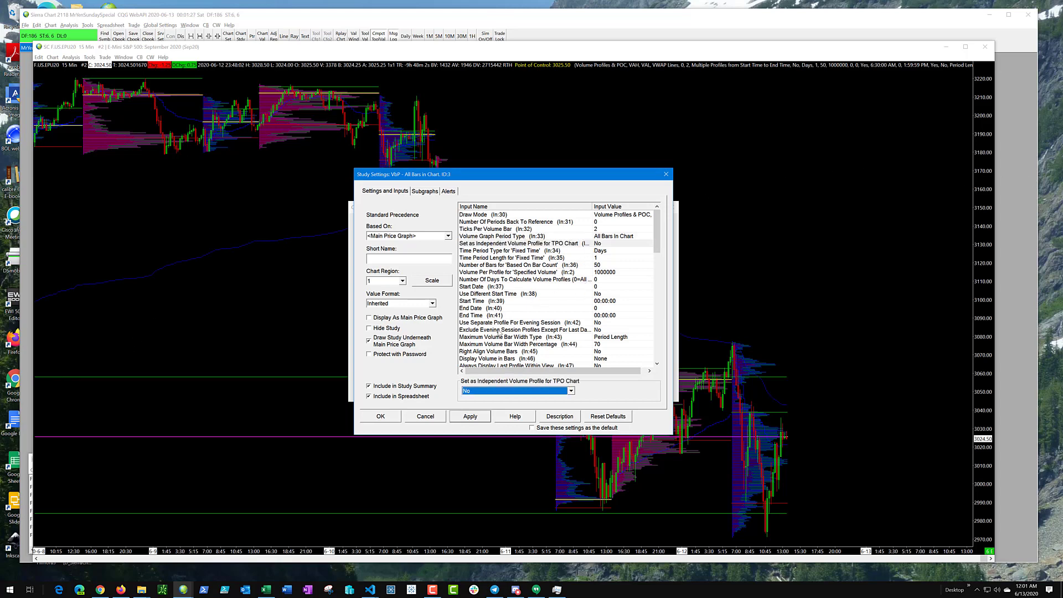
left_click(493, 391)
left_click(482, 405)
left_click(471, 416)
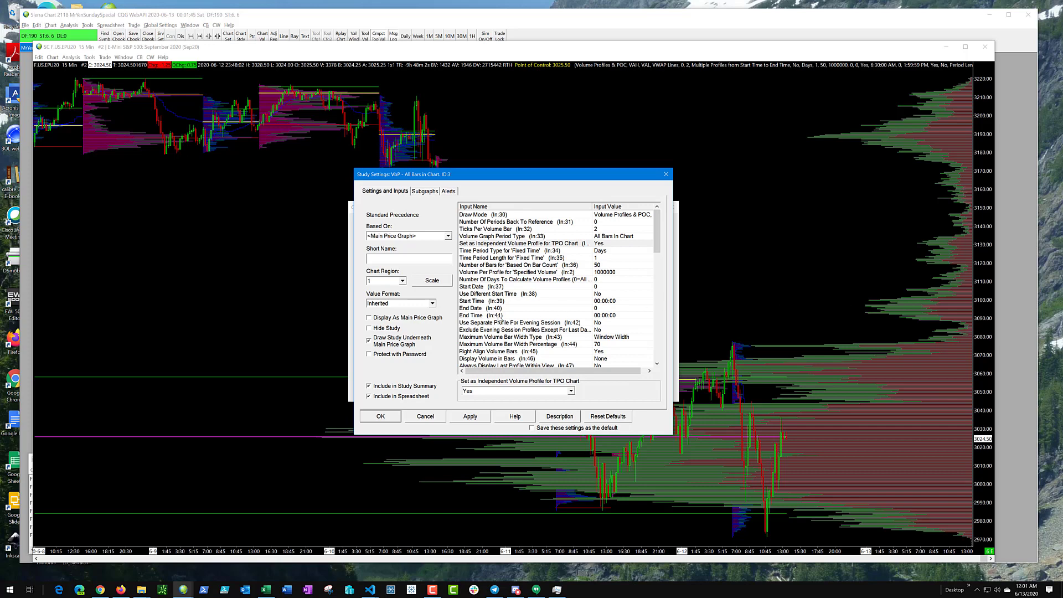
Step: Set Volume Bars Draw Method to Hologram and apply
scroll(500, 318, "down", 6)
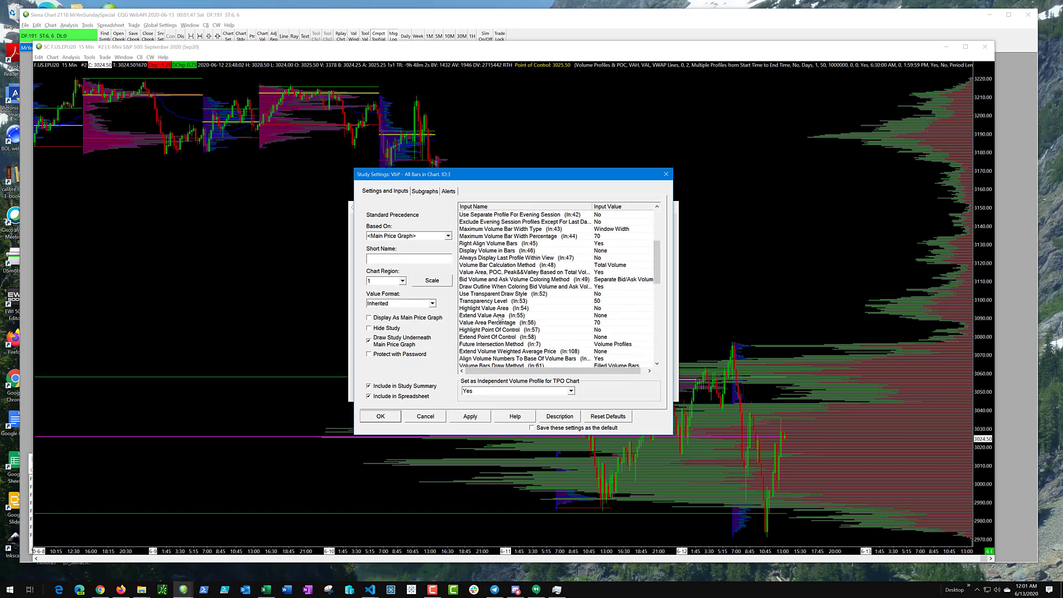
scroll(511, 314, "down", 2)
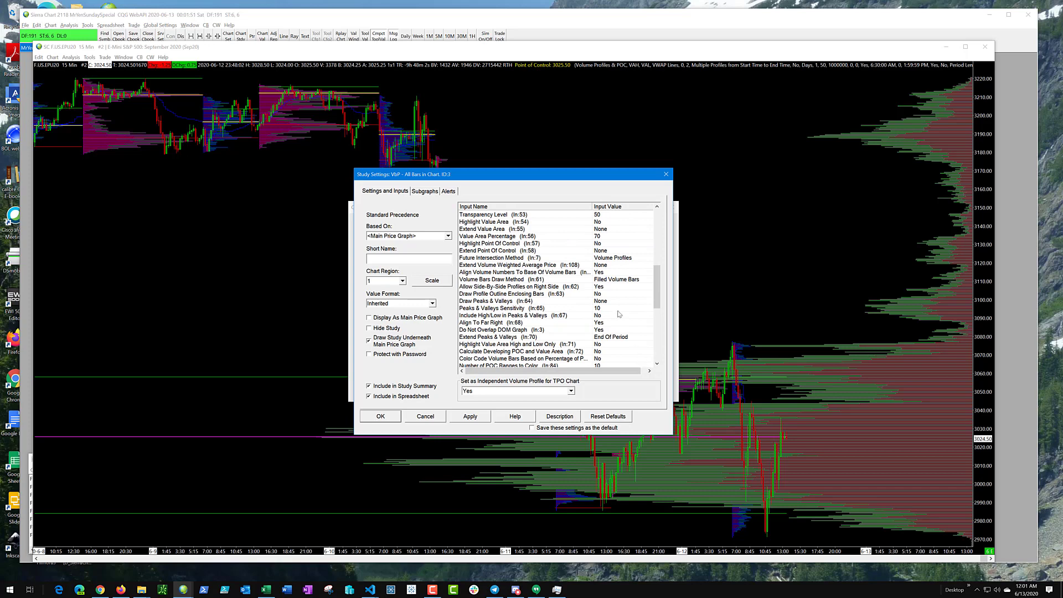
left_click(499, 280)
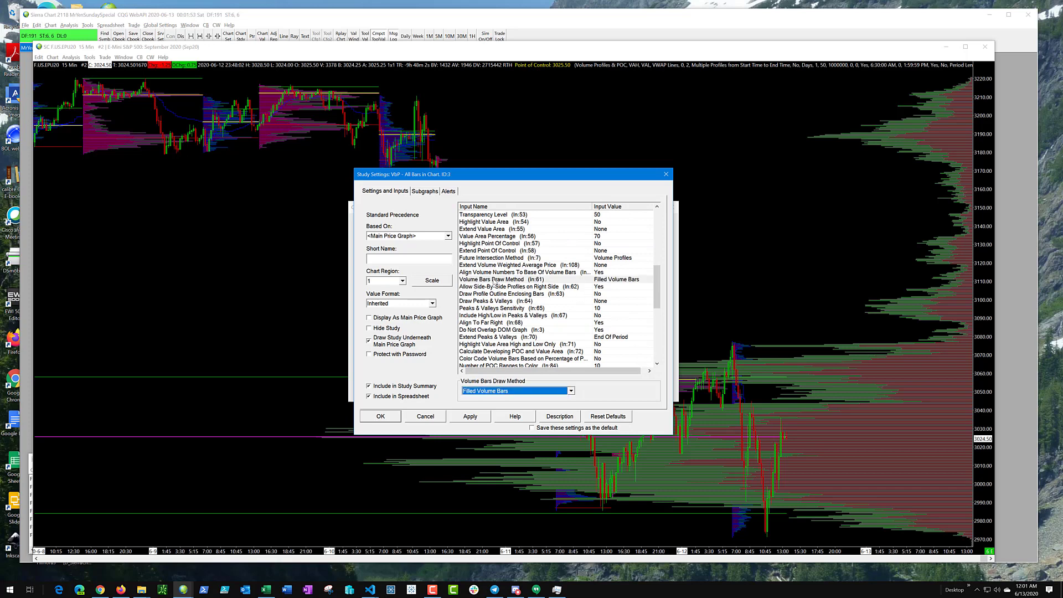
left_click(481, 394)
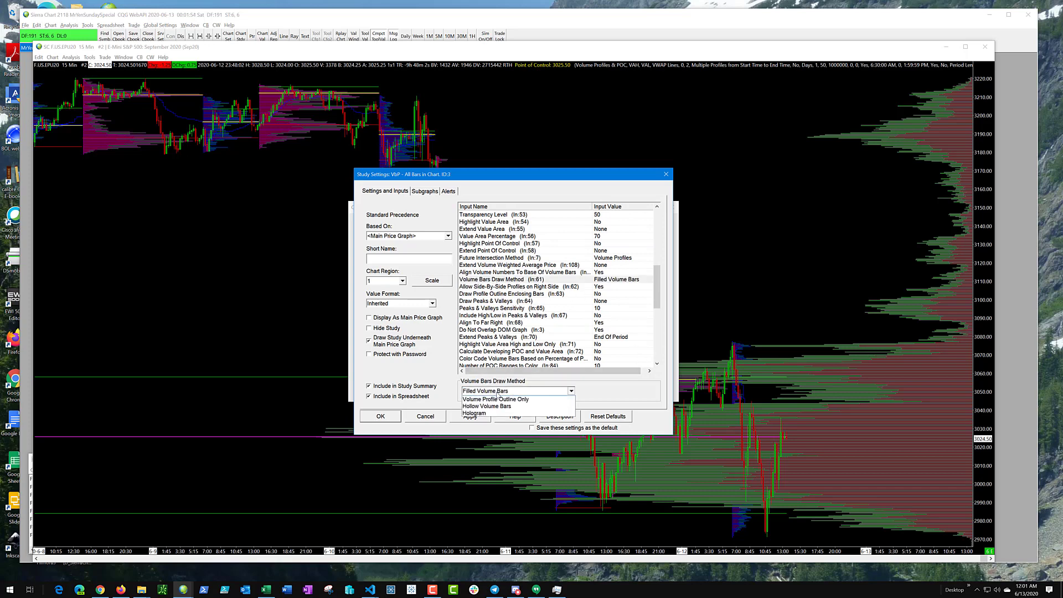
left_click(486, 419)
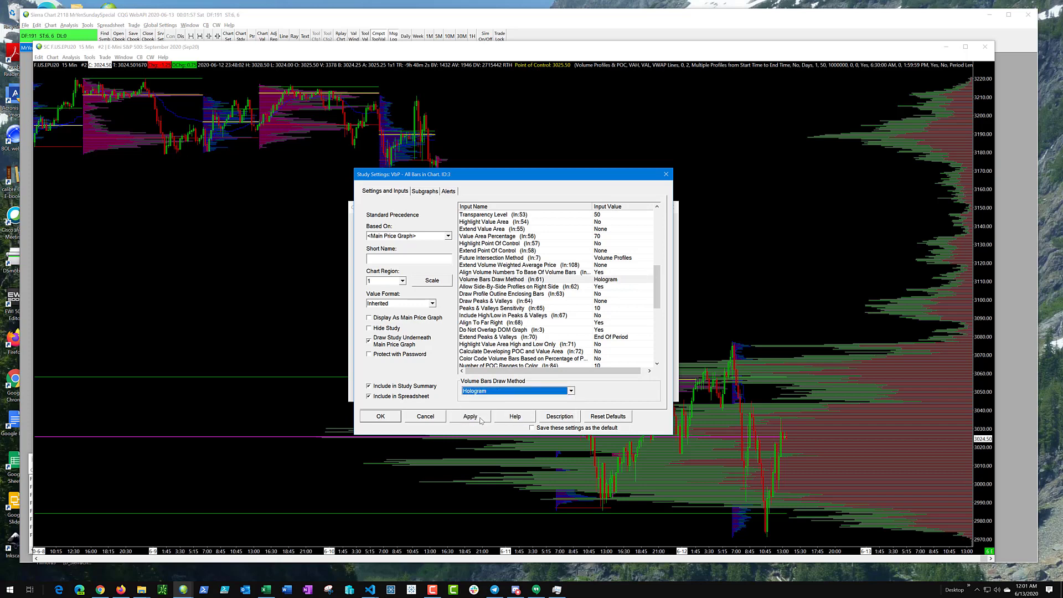
left_click(480, 419)
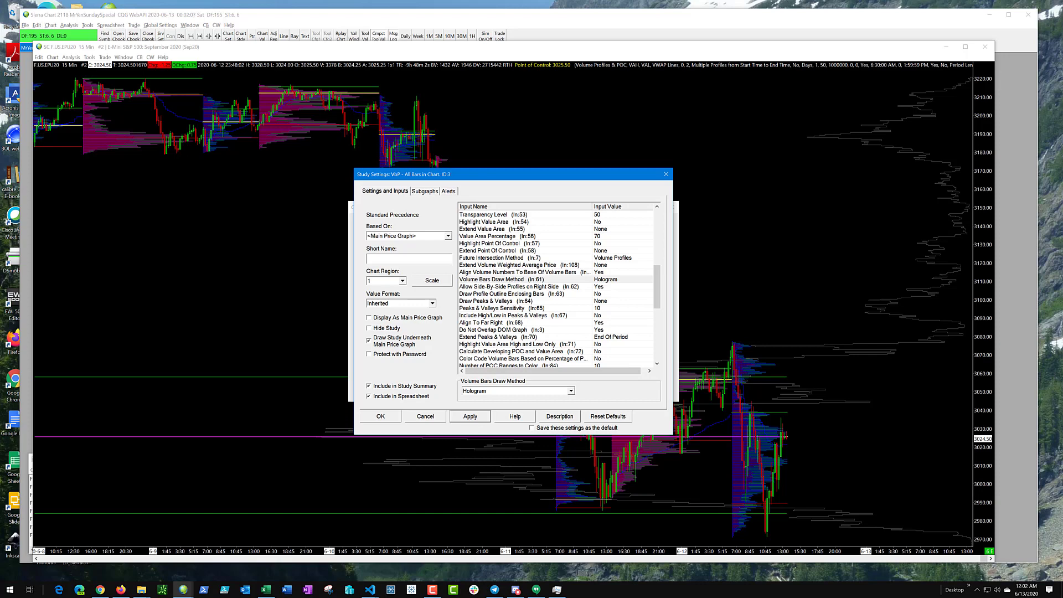
Step: Set 'Color Code Volume Bars Based on Percentage of POC' and 'Highlight Value Area High and Low Only' to Yes, then apply
scroll(561, 313, "down", 2)
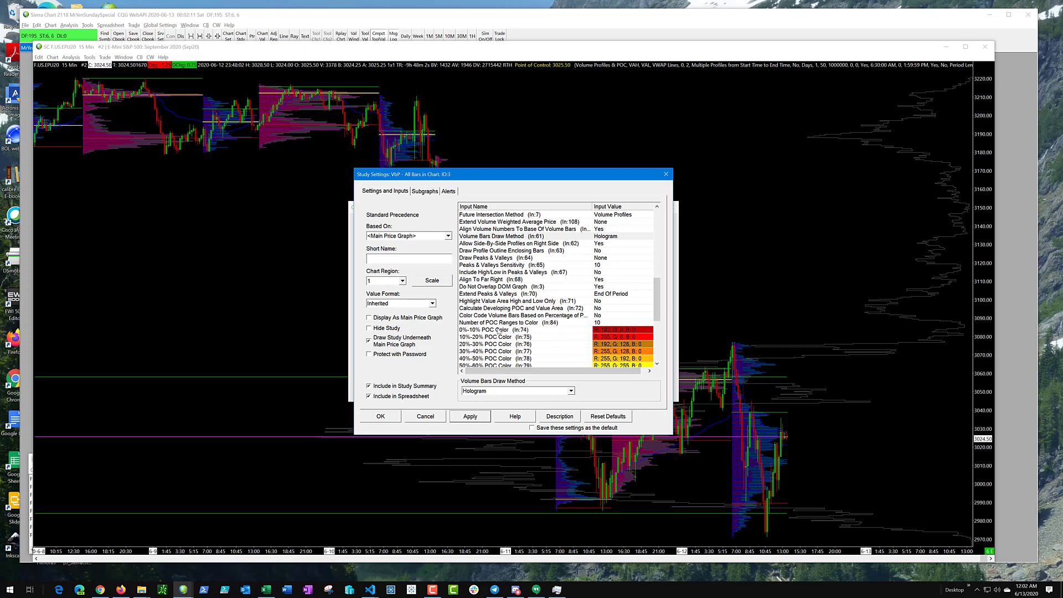
left_click(480, 316)
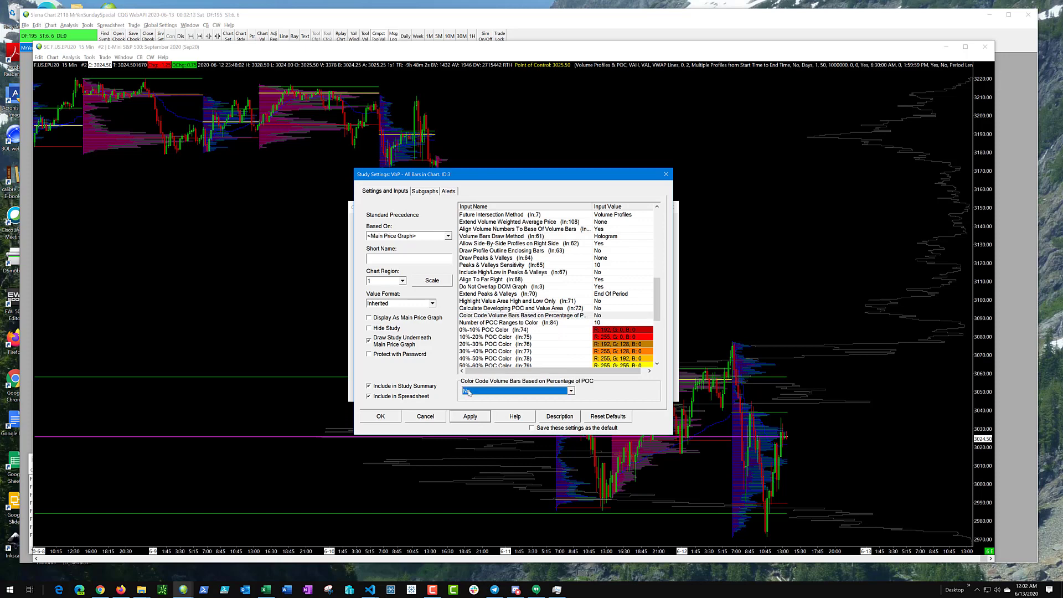
left_click(468, 390)
left_click(469, 404)
left_click(490, 302)
left_click(487, 390)
left_click(482, 404)
left_click(472, 417)
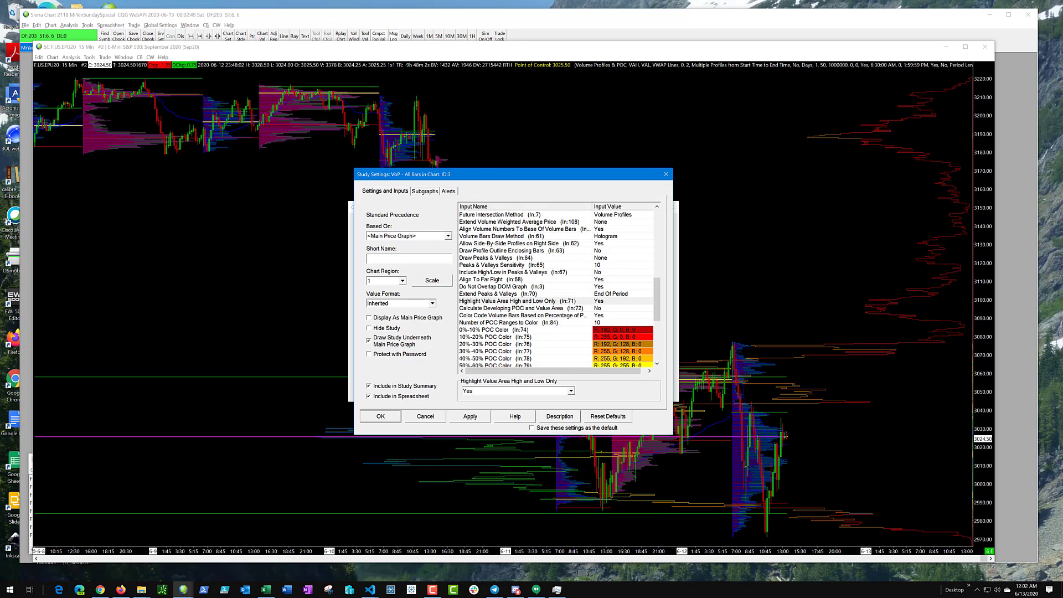
Step: Change Maximum Volume Bar Width Percentage from 70 to 10 and apply
scroll(630, 270, "up", 4)
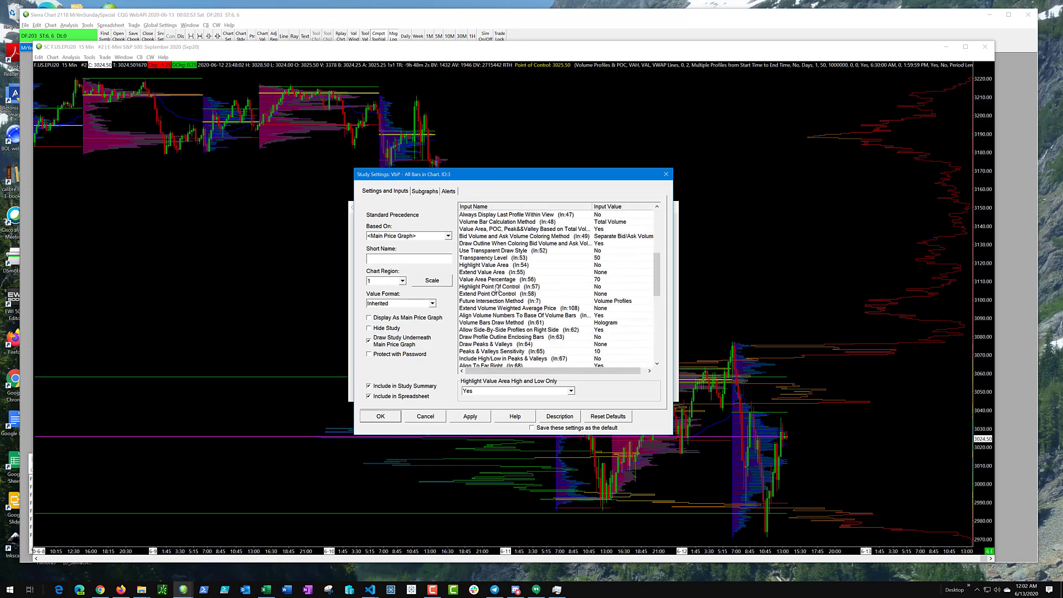
scroll(498, 254, "up", 2)
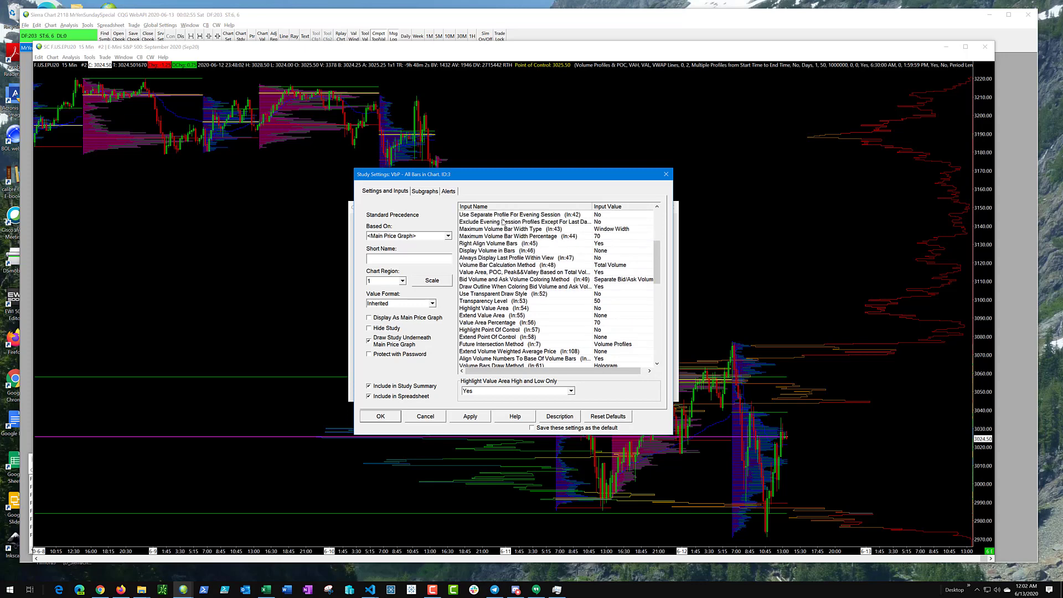
scroll(501, 238, "up", 2)
scroll(510, 335, "up", 2)
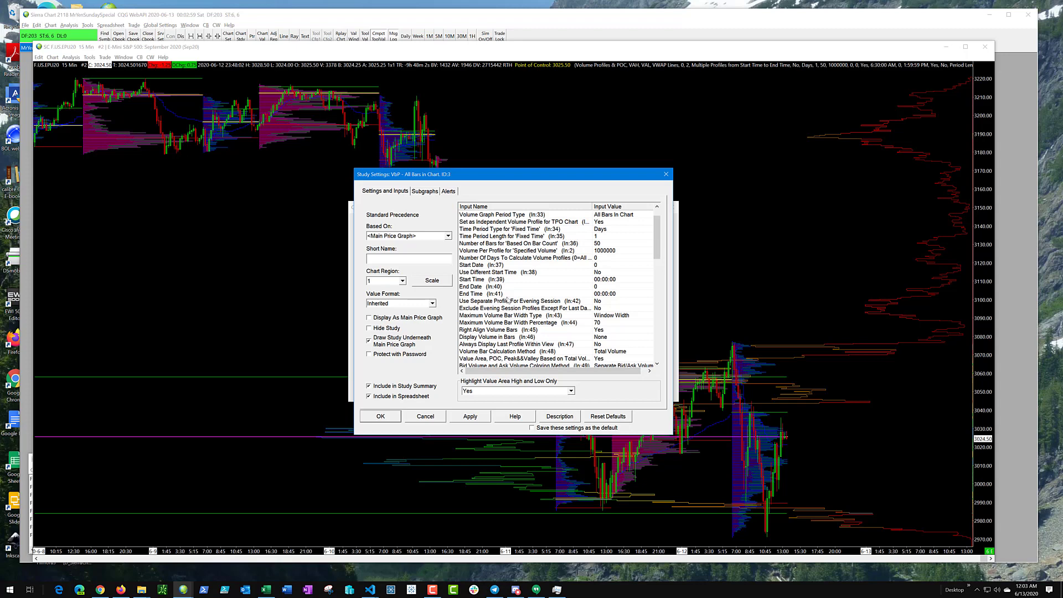
scroll(508, 300, "up", 1)
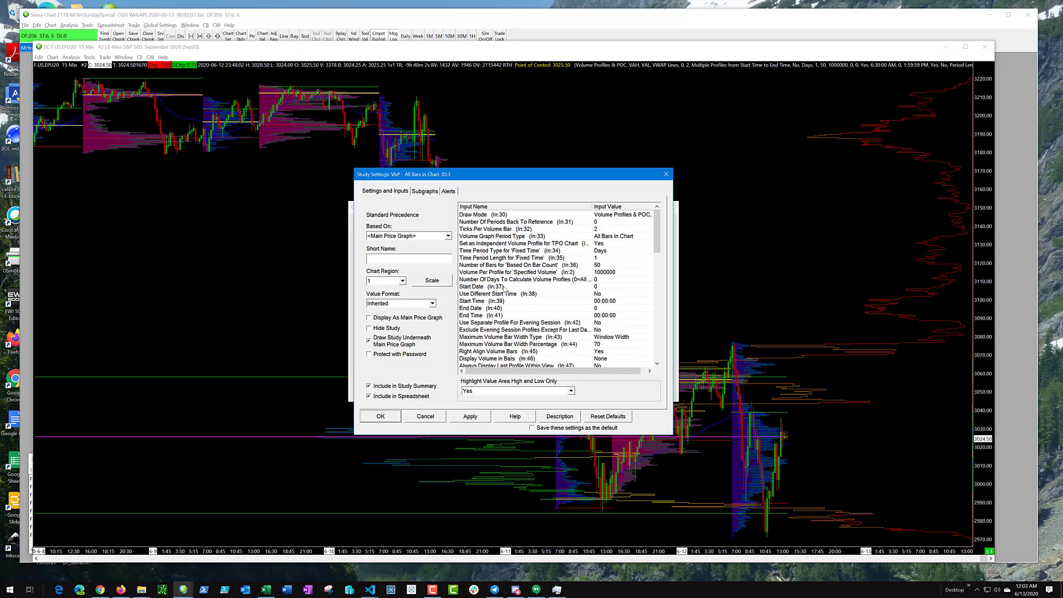
scroll(505, 288, "down", 2)
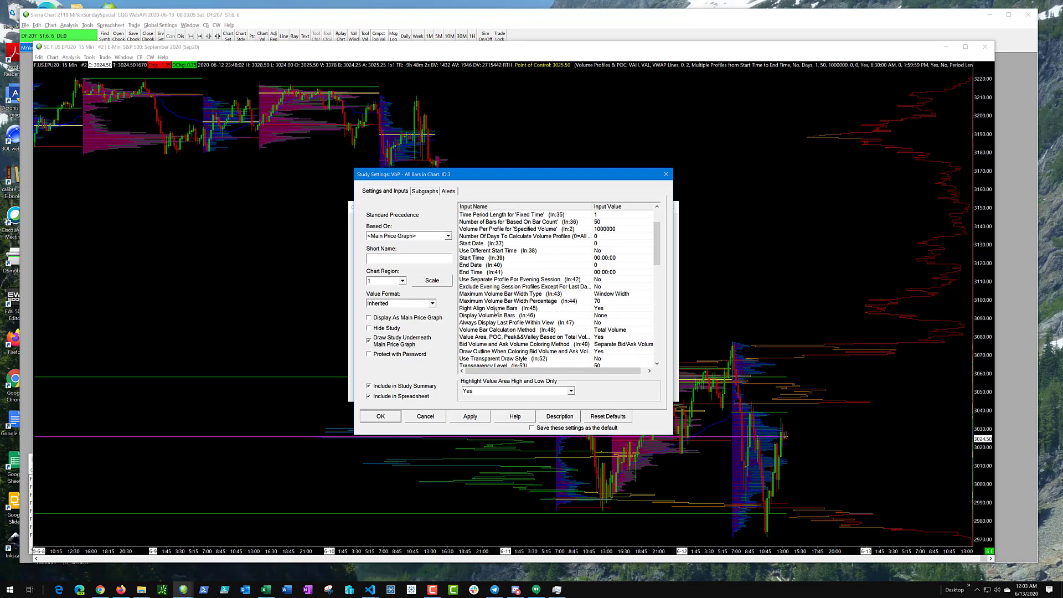
scroll(484, 288, "down", 1)
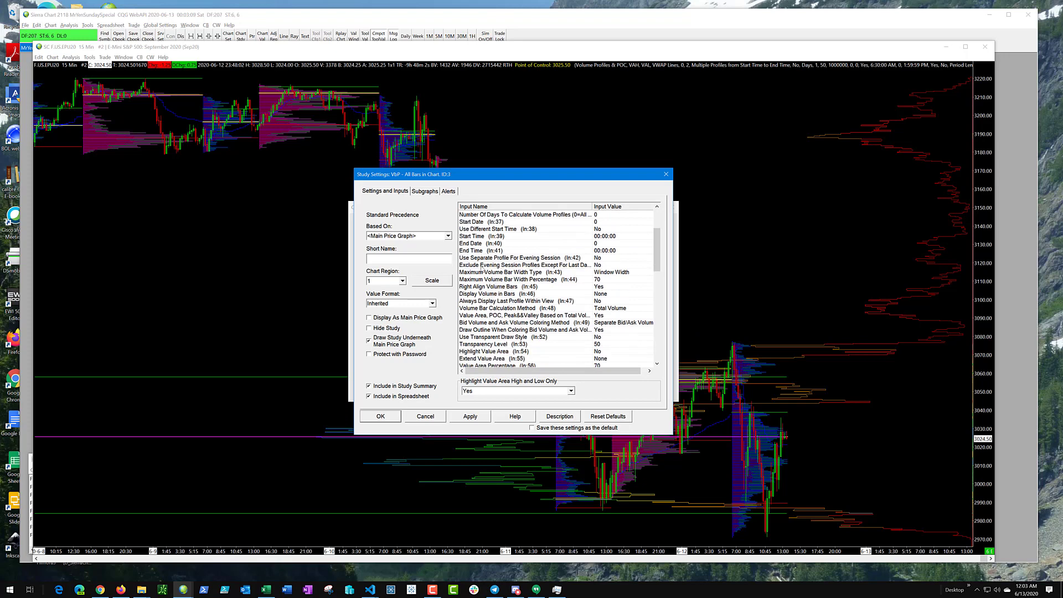
left_click(494, 280)
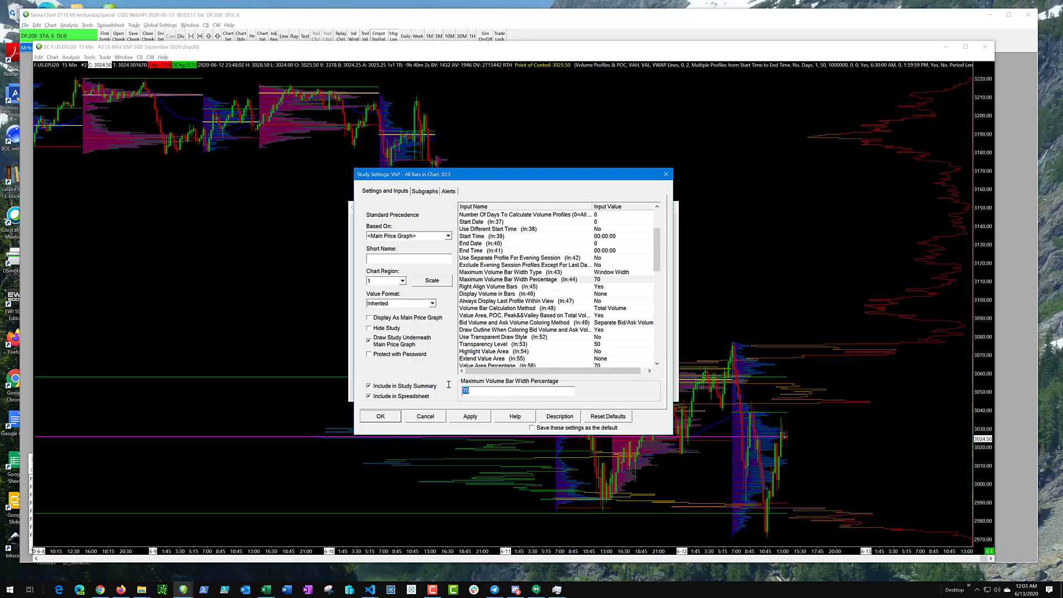
type("10")
left_click(469, 417)
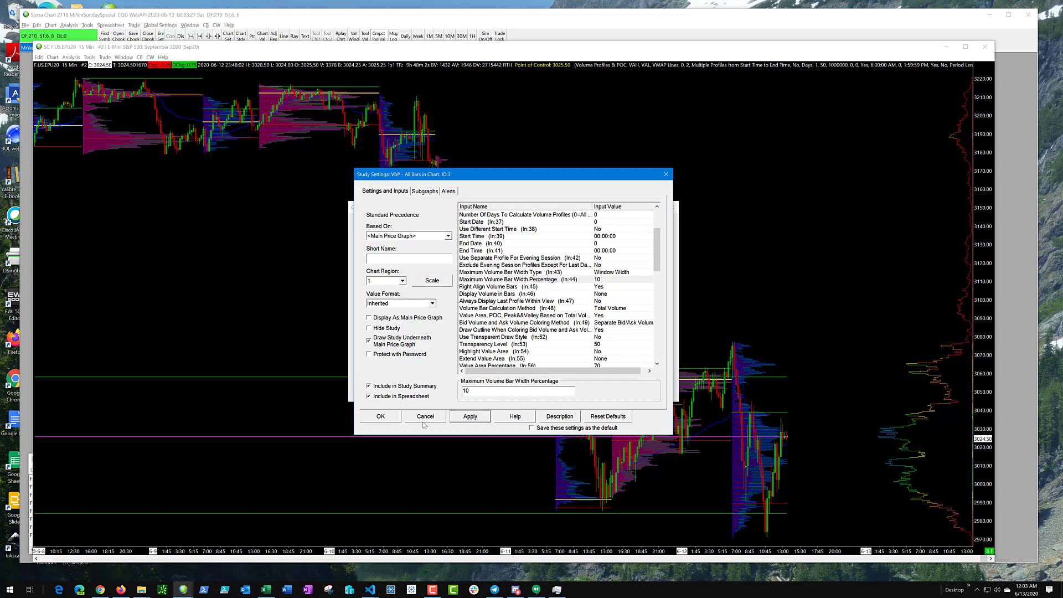
Step: Close the study settings and the Chart Studies list, then pan back across earlier days
left_click(380, 416)
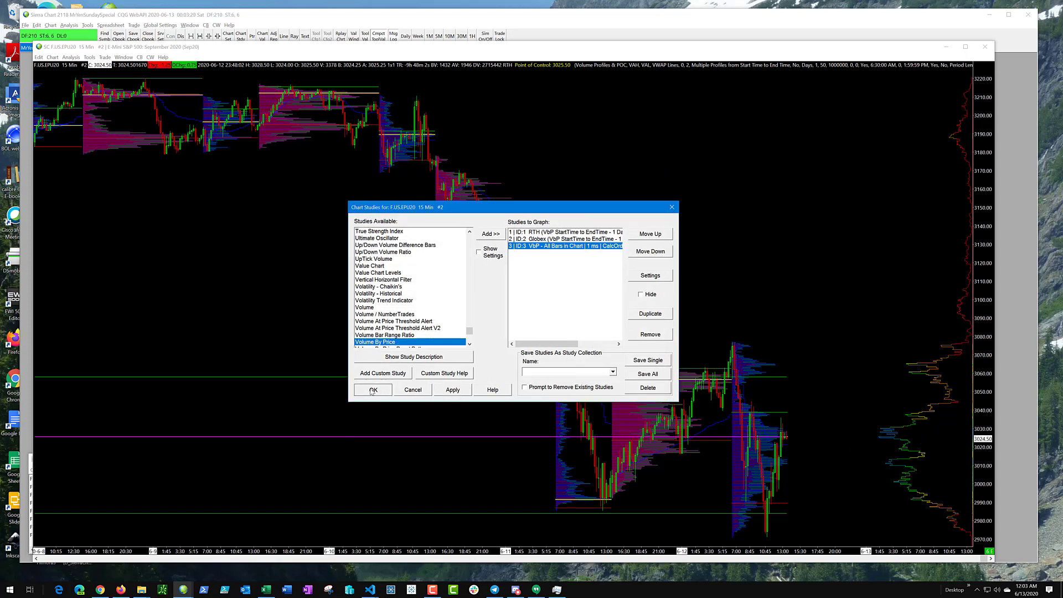
left_click(371, 388)
left_click_drag(660, 284, 718, 268)
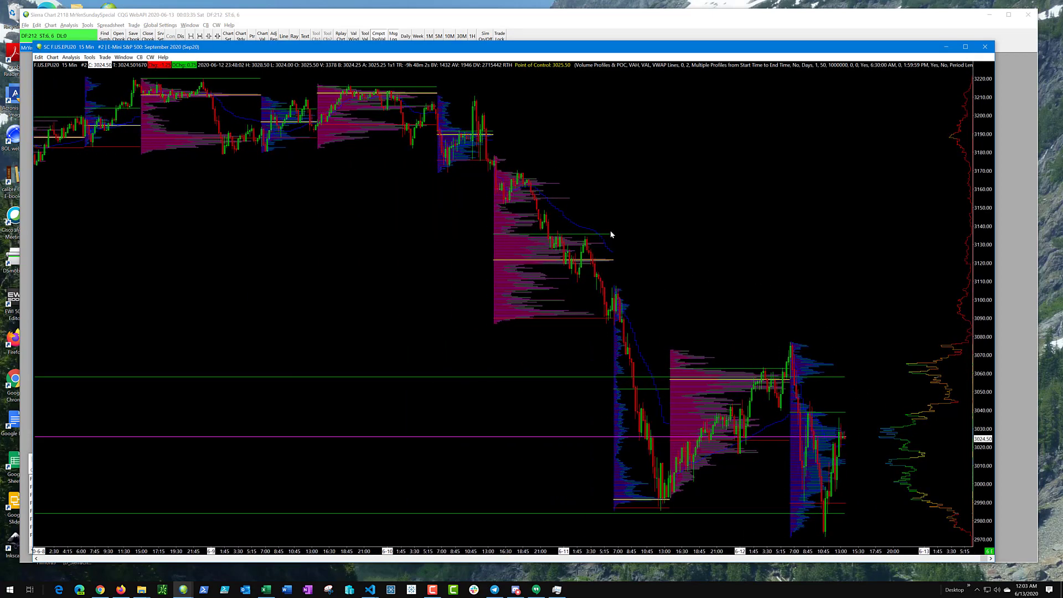
Step: Toggle Lock Fill Space and compress bar spacing so 5-19 through 6-13 fit on screen
left_click(52, 58)
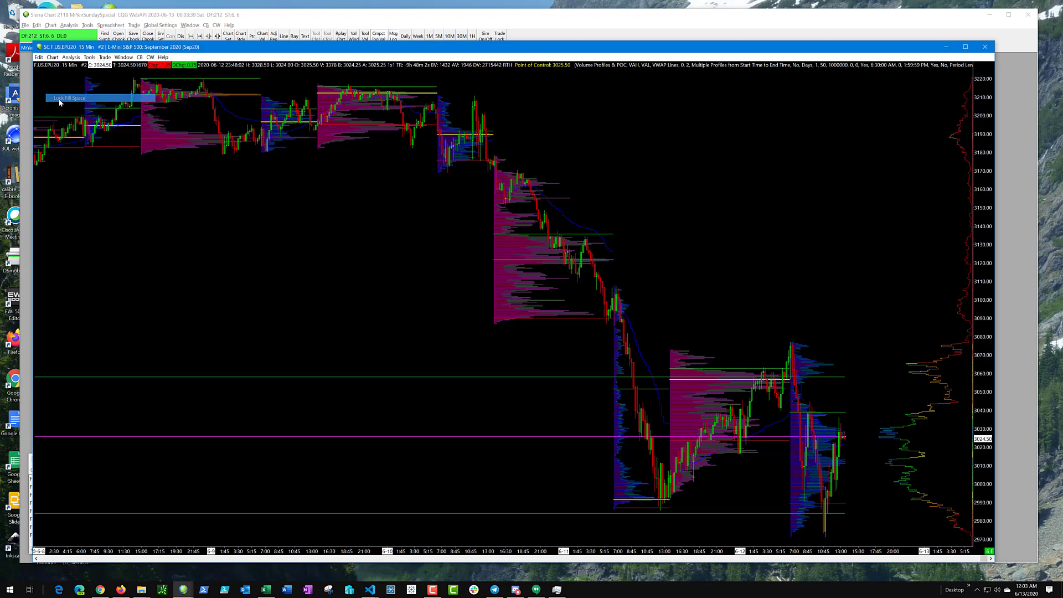
left_click(69, 98)
left_click_drag(444, 352, 404, 337)
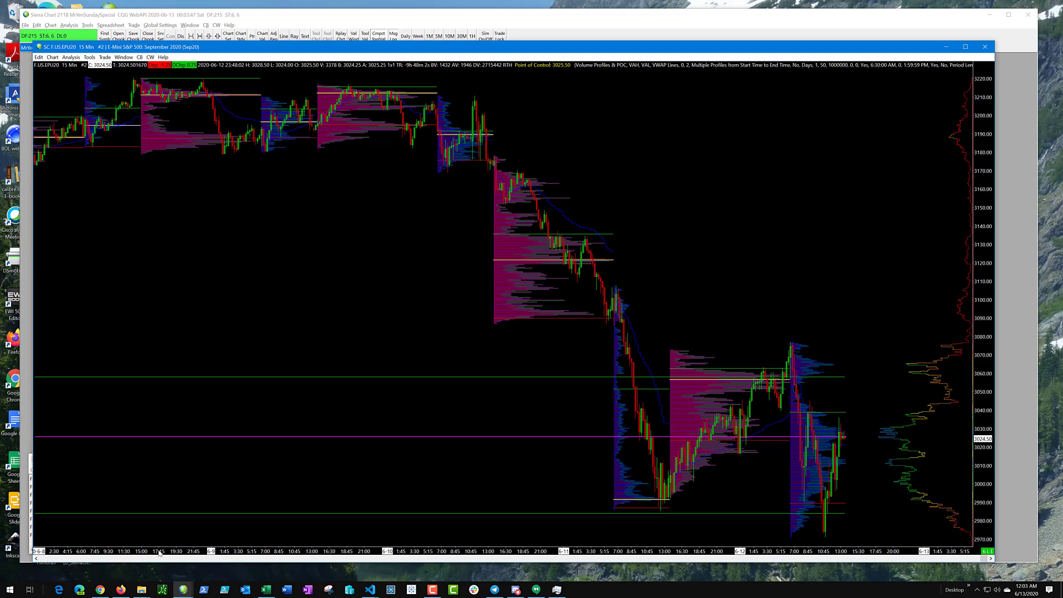
left_click_drag(163, 553, 248, 545)
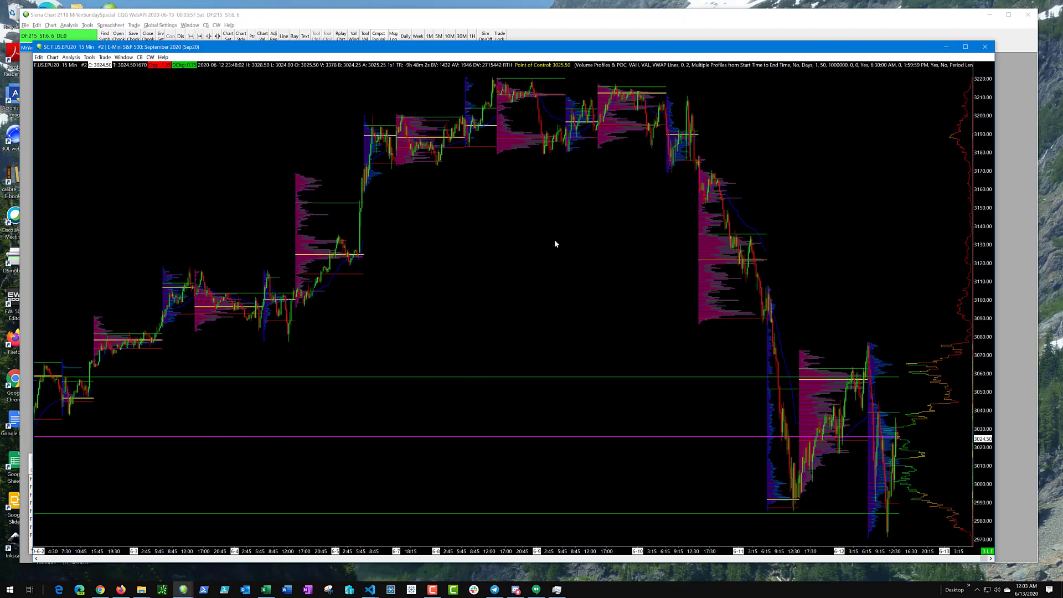
Step: Toggle Lock Fill Space back, reveal the latest bars, and open the VbP - All Bars settings
left_click(52, 57)
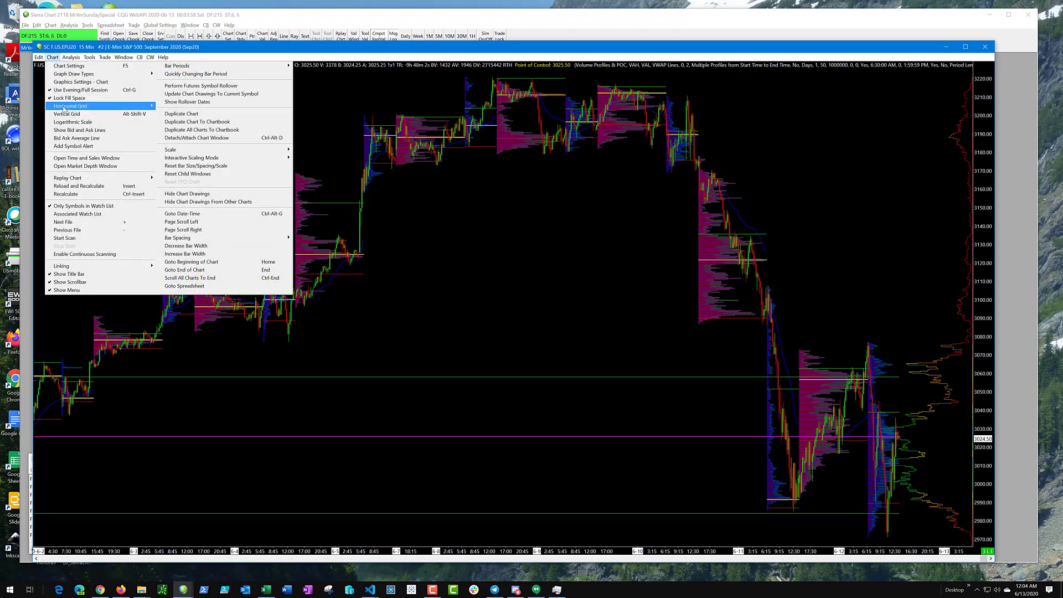
left_click(84, 98)
left_click_drag(519, 313, 486, 309)
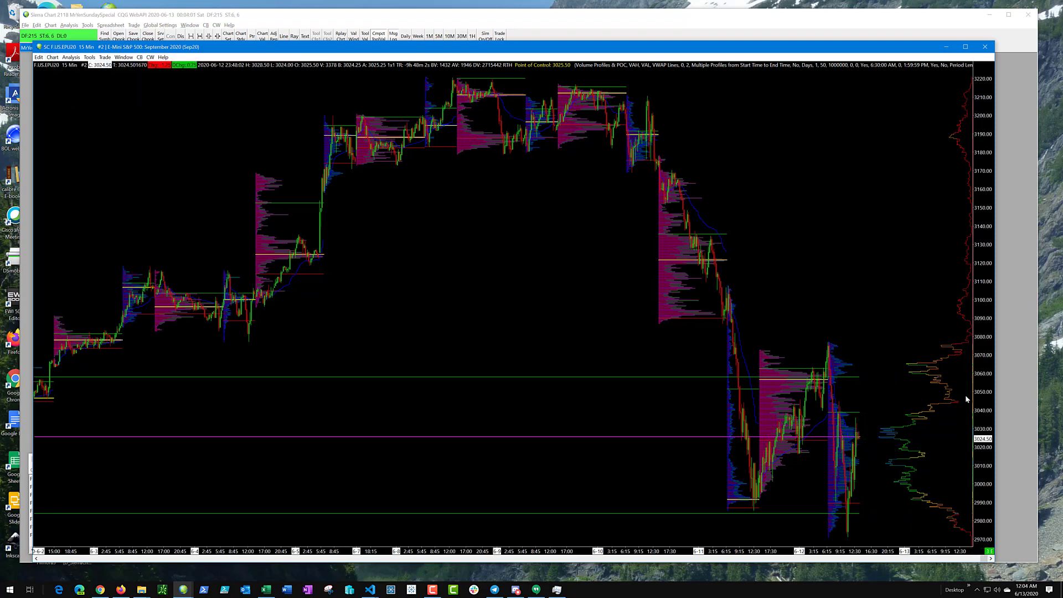
right_click(837, 265)
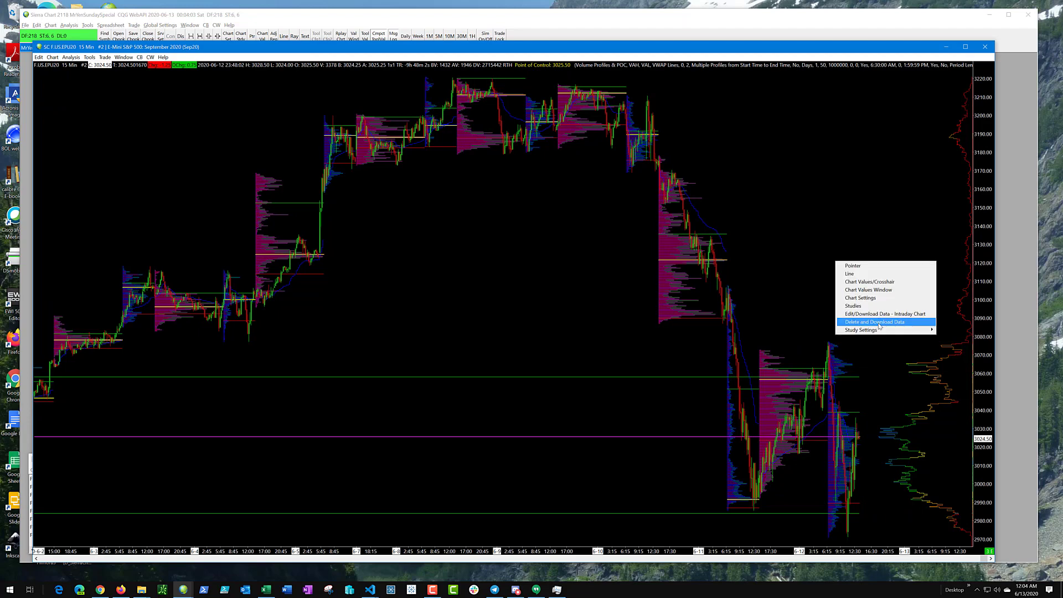
left_click(865, 302)
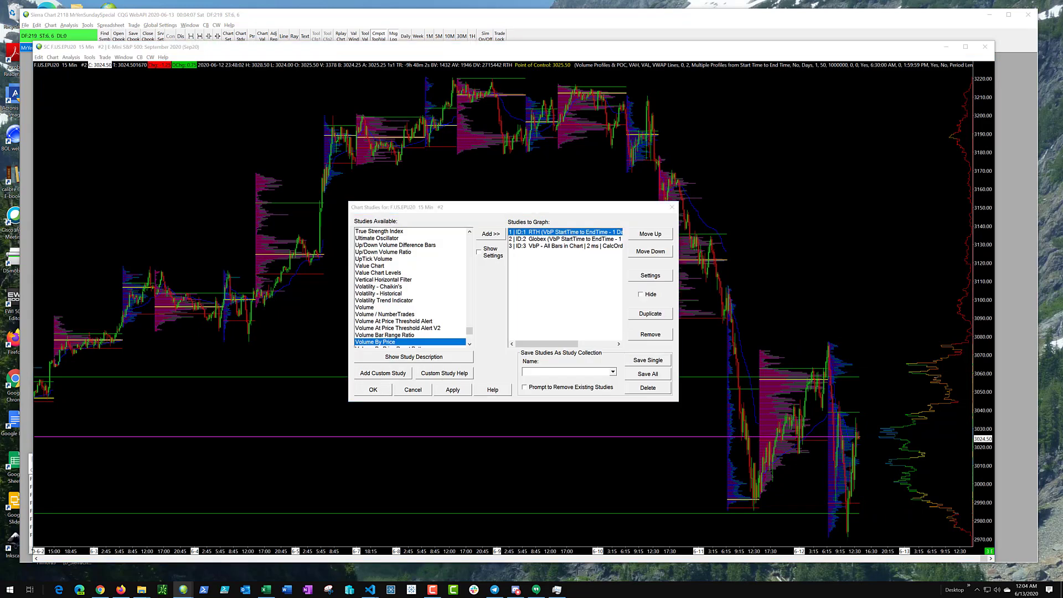
left_click(551, 246)
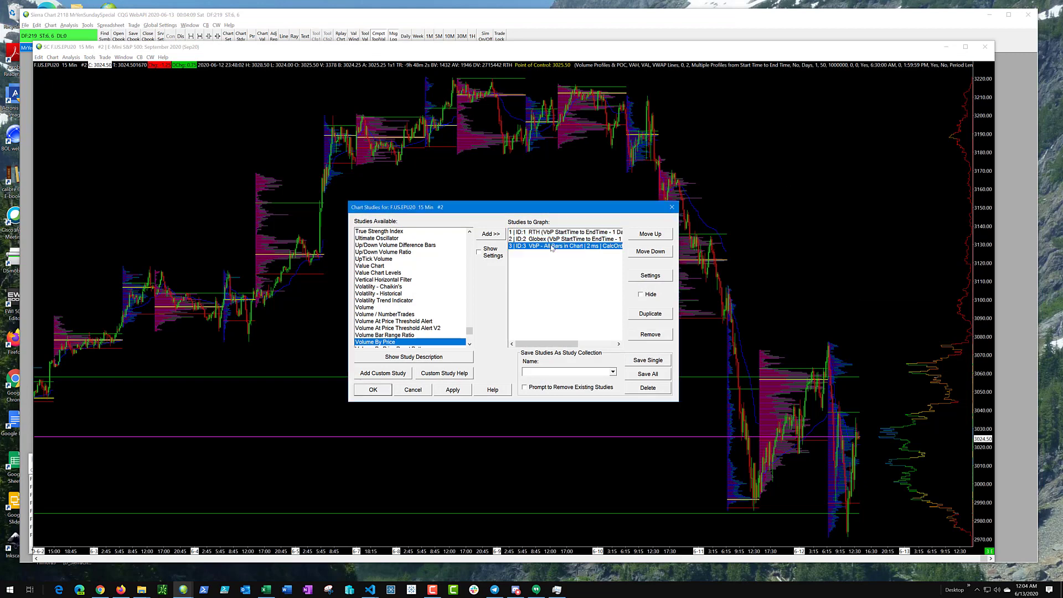
double_click(592, 246)
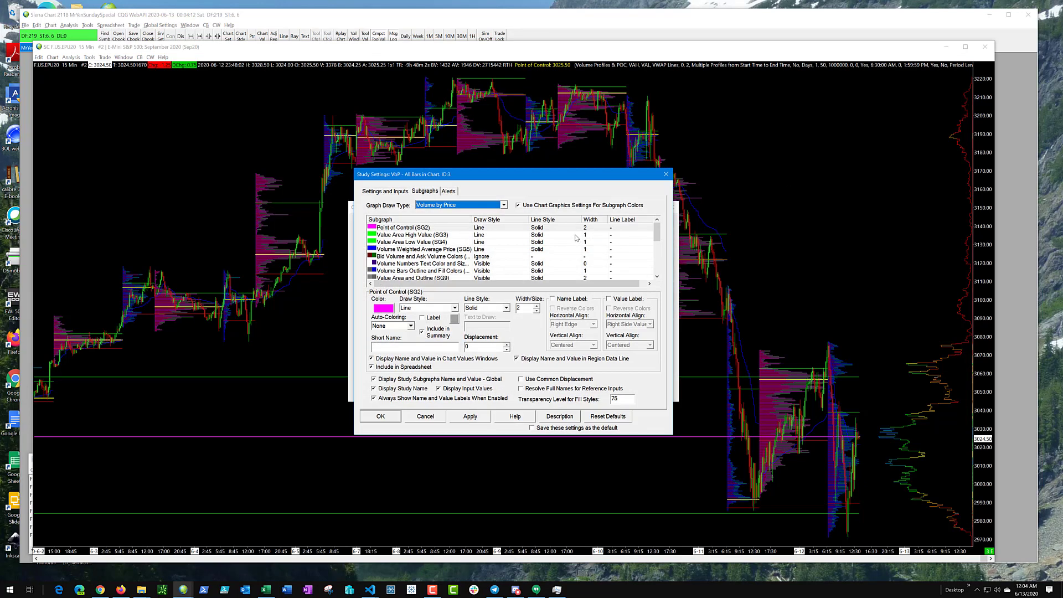
Step: Set the POC line width to 1 and the value-area high and low widths to 0
left_click(406, 228)
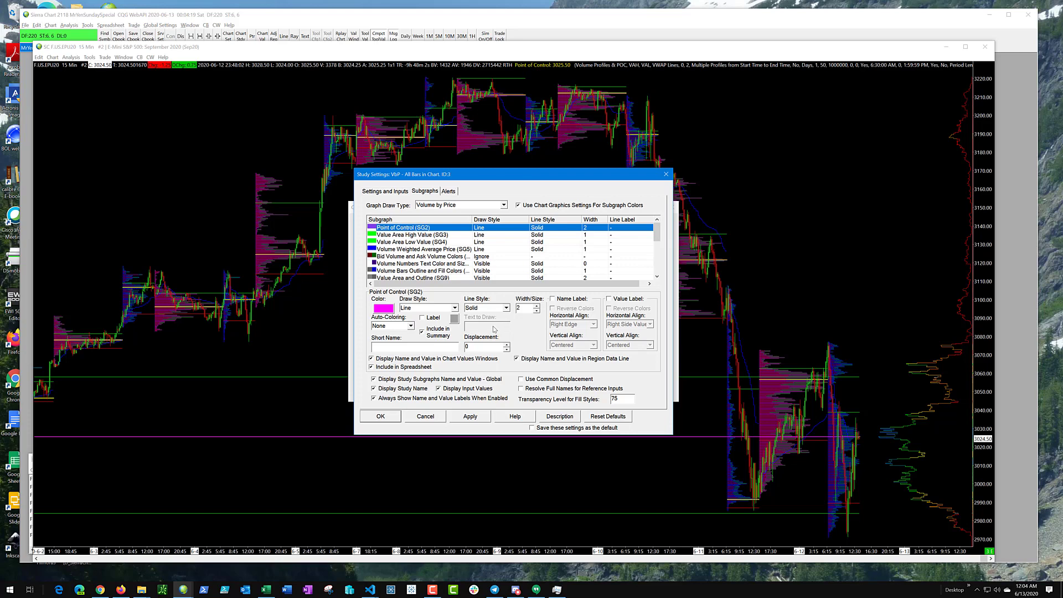
left_click(537, 311)
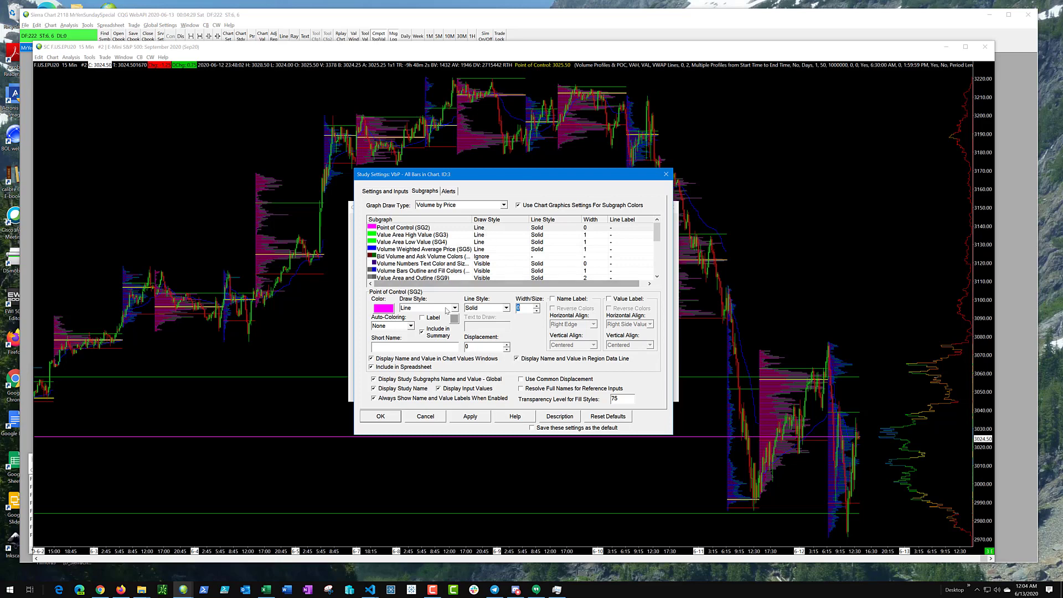
left_click(431, 237)
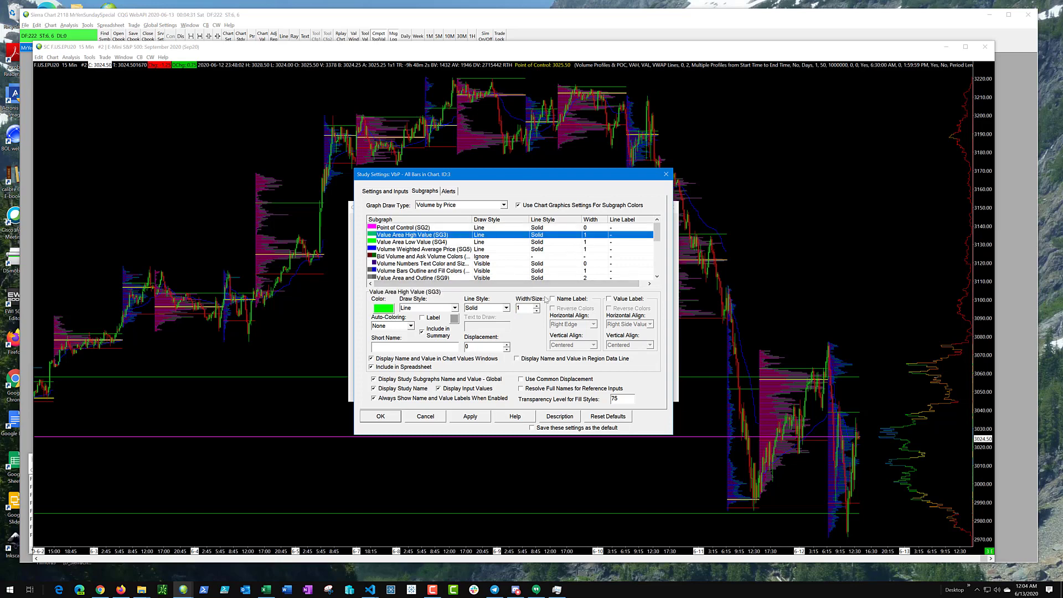
left_click(536, 310)
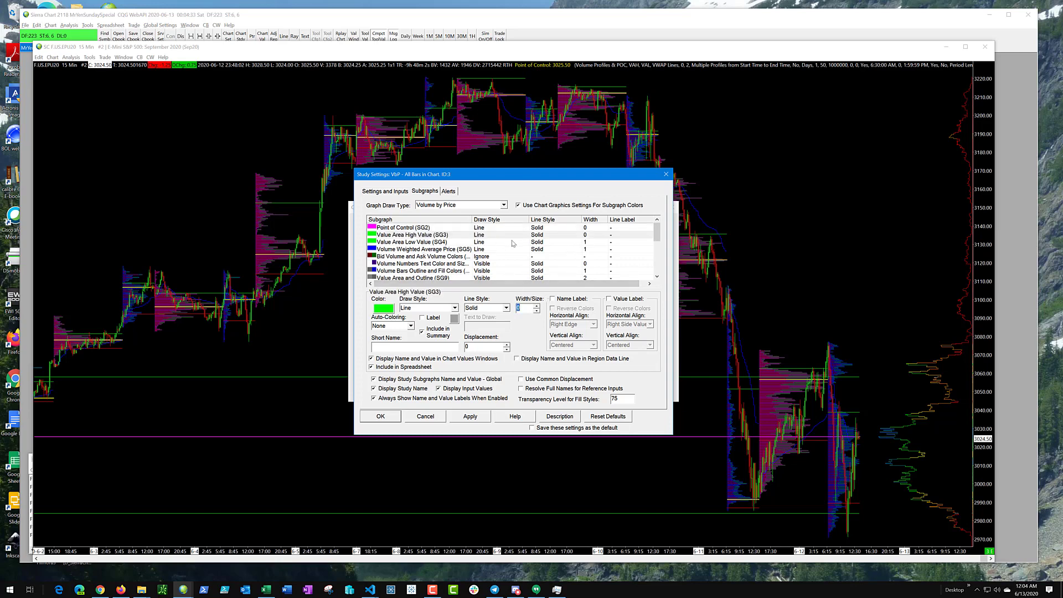
left_click(443, 243)
left_click(536, 311)
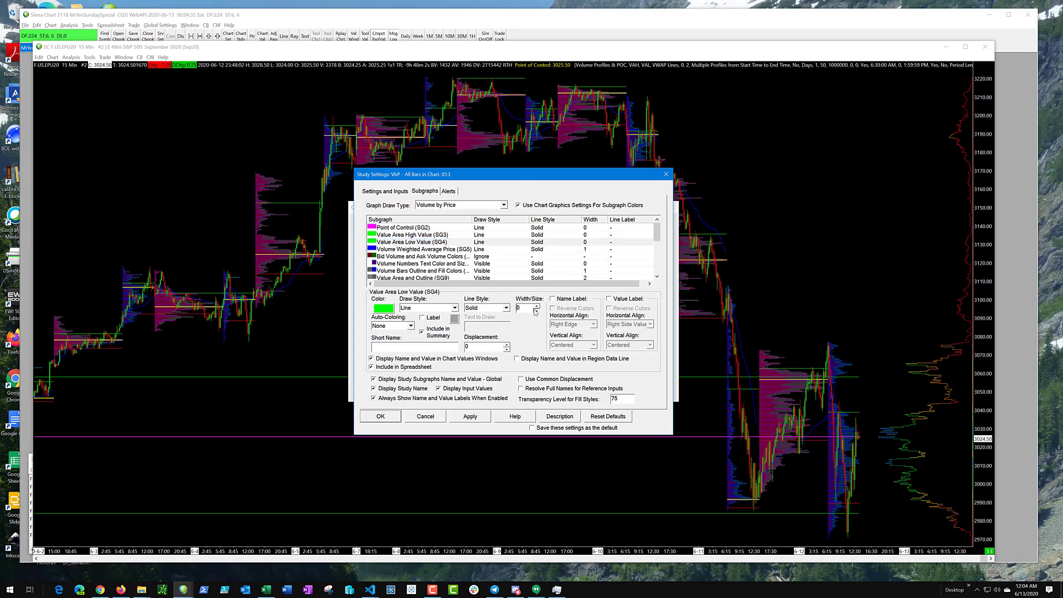
key("Return")
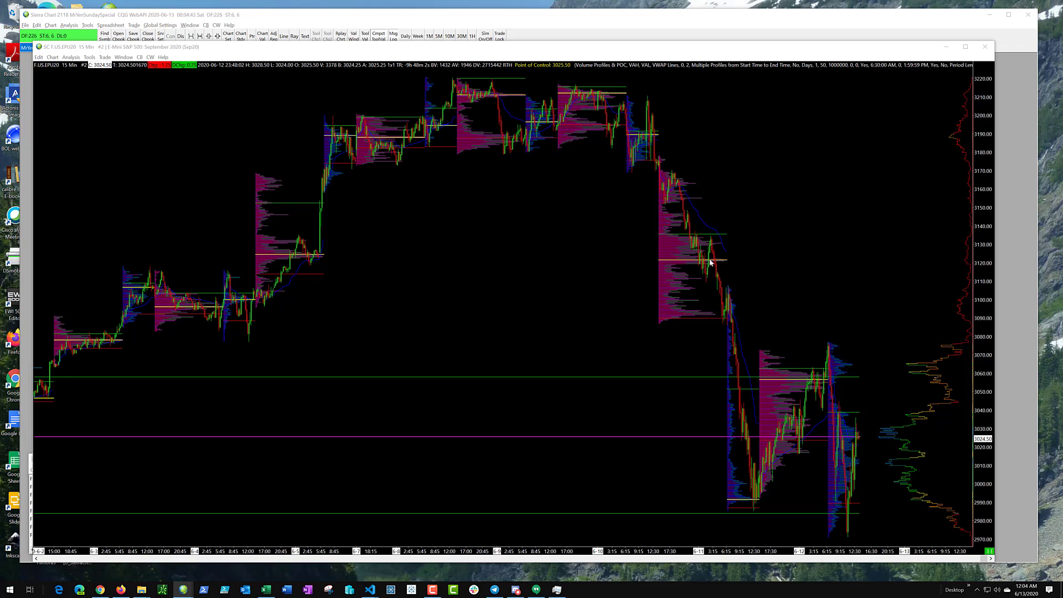
Step: Reopen the All Bars profile settings and apply a Point of Control line width of 0
left_click(503, 258)
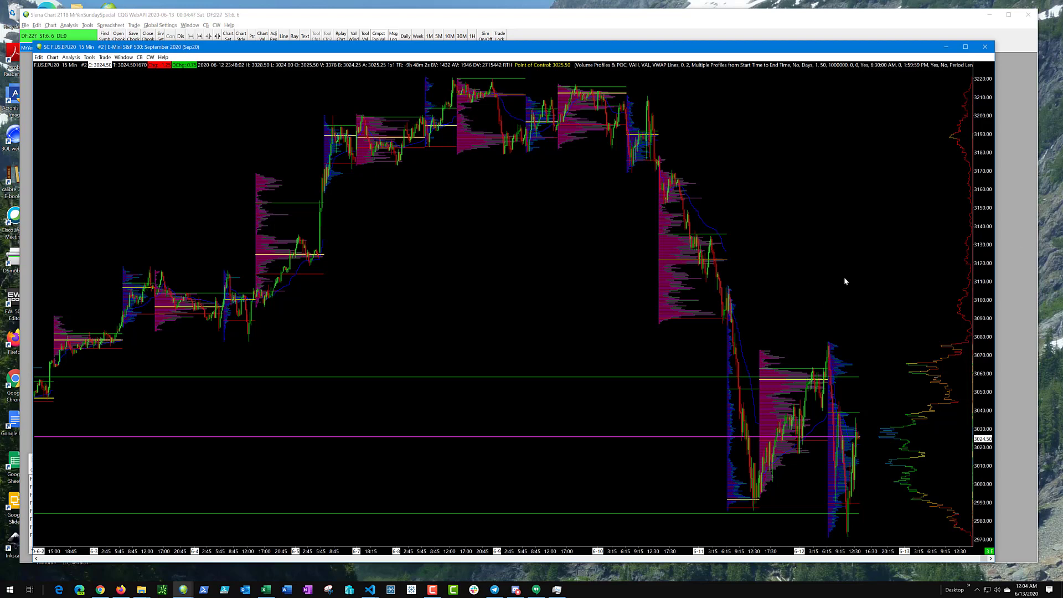
right_click(543, 242)
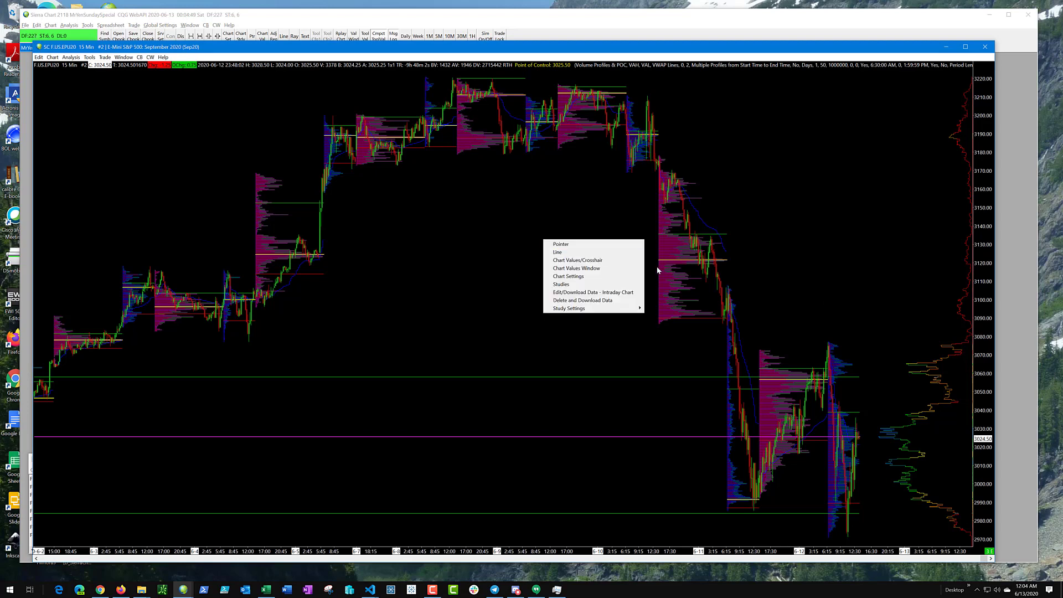
left_click(568, 287)
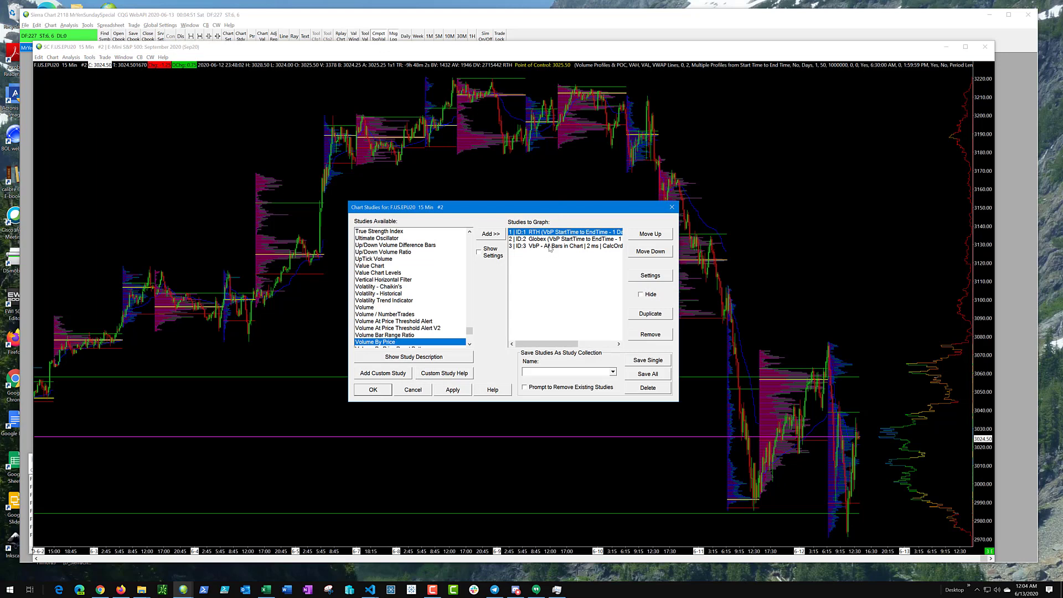
double_click(548, 247)
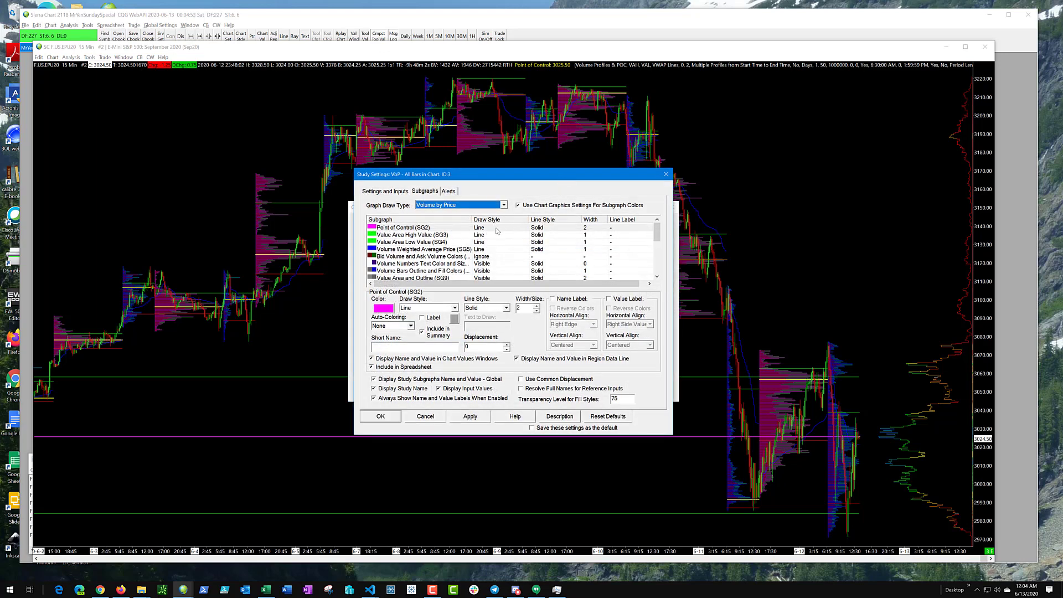
left_click(413, 228)
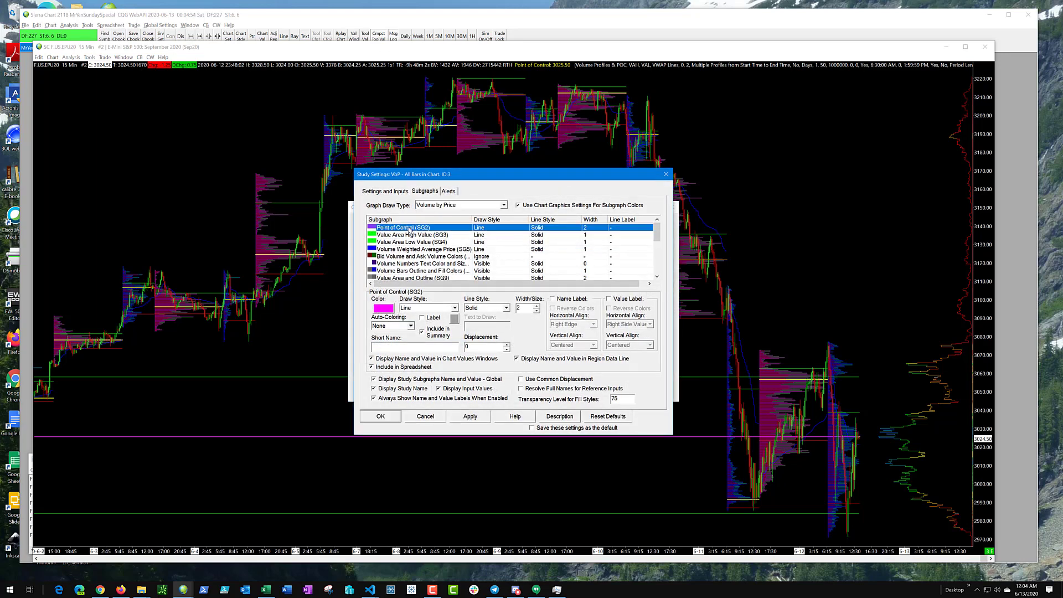
left_click(536, 311)
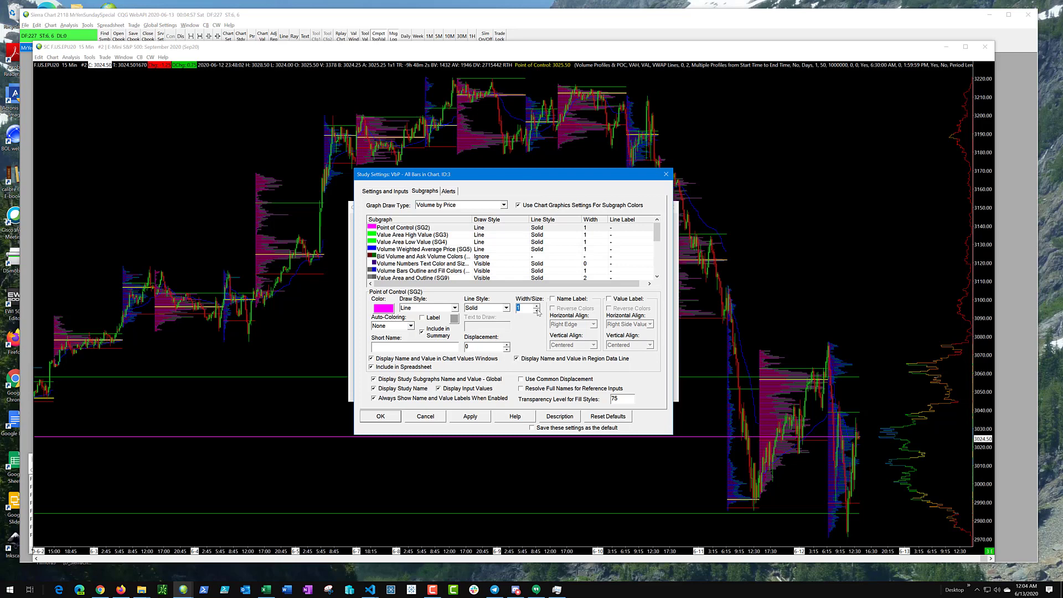
left_click(537, 310)
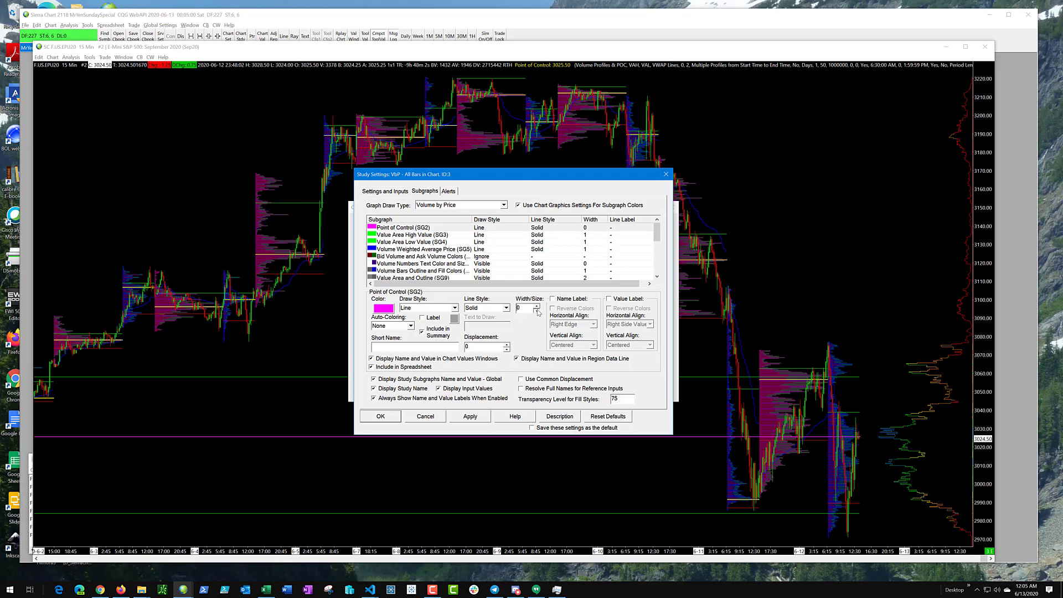
left_click(468, 416)
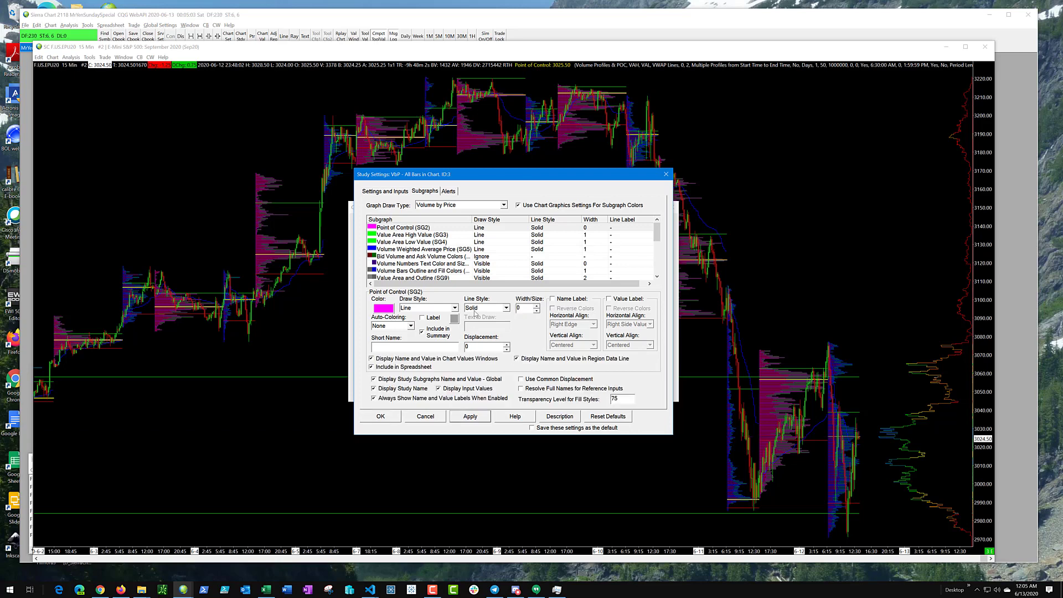
Step: Apply width 0 to the All Bars value-area high and low lines
left_click(454, 235)
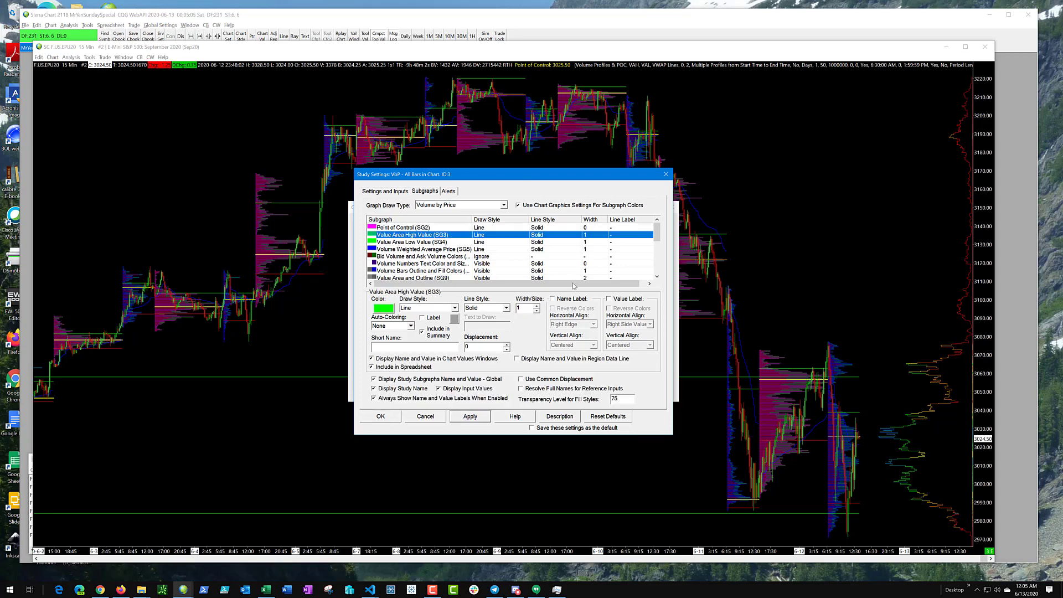
left_click(537, 310)
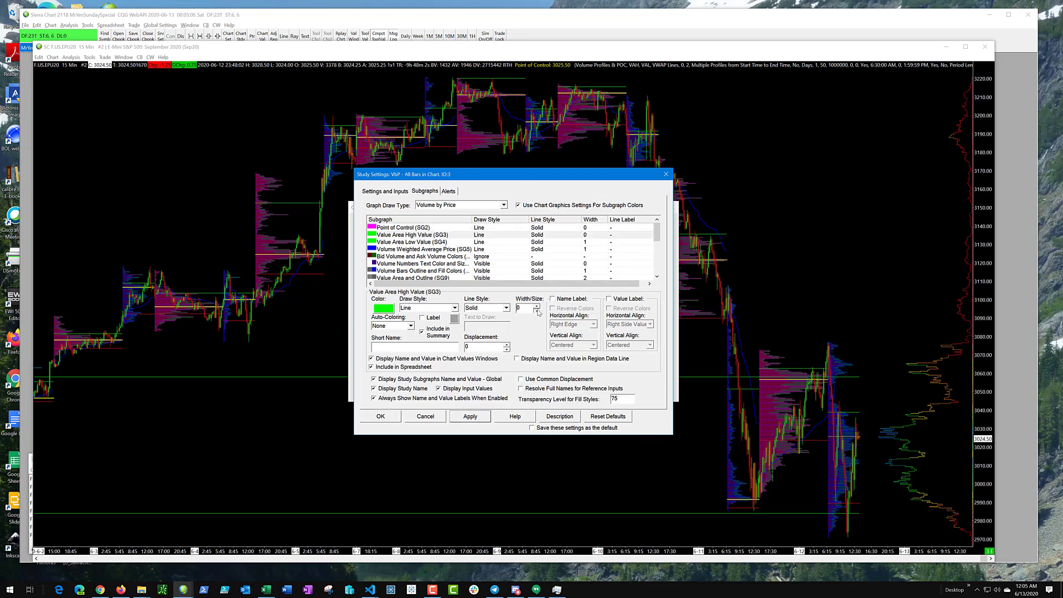
left_click(468, 415)
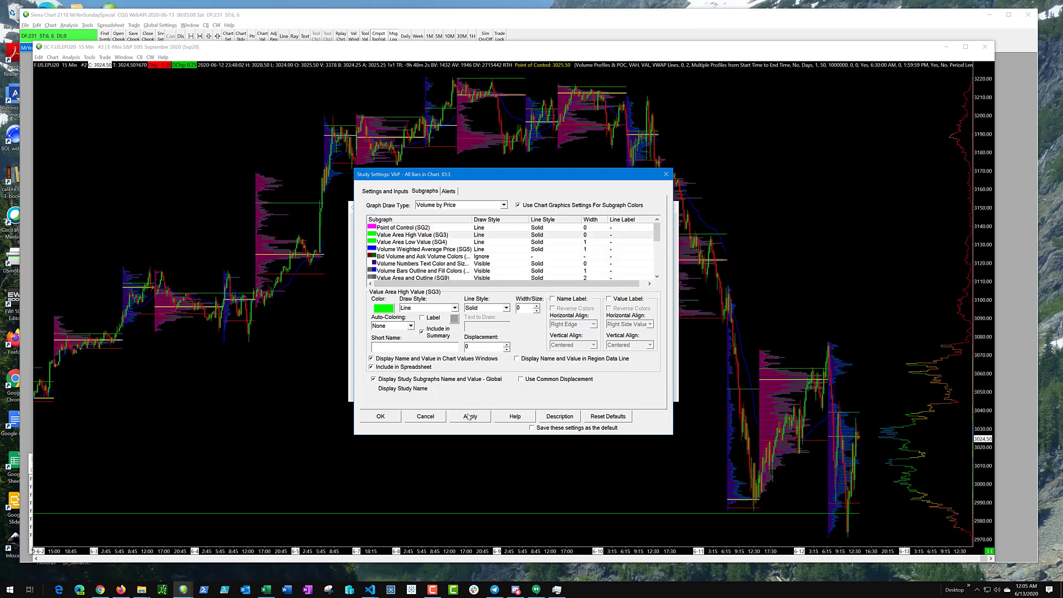
left_click(410, 244)
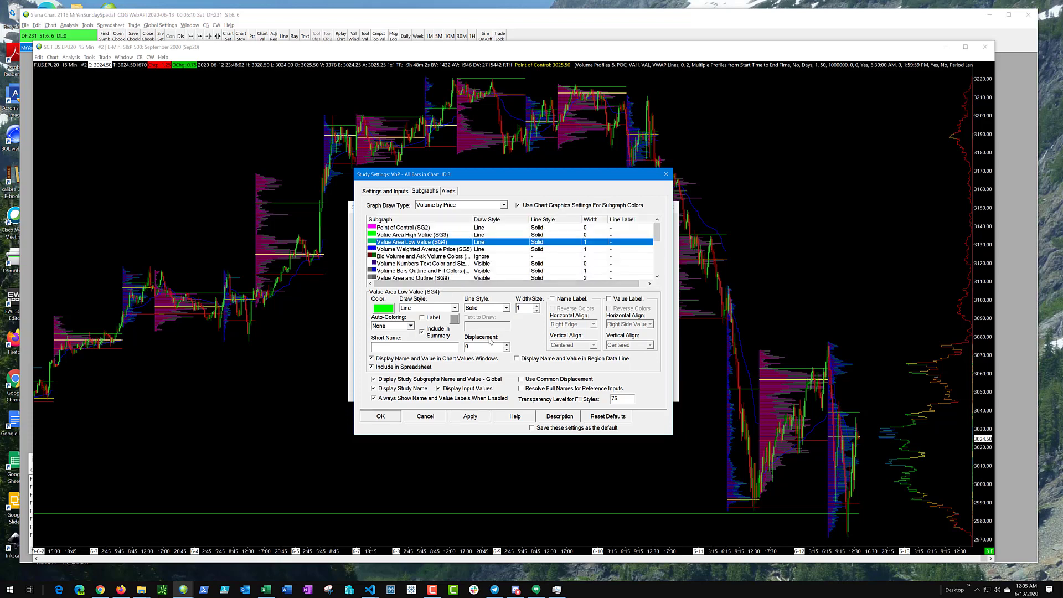
left_click(537, 311)
left_click(468, 416)
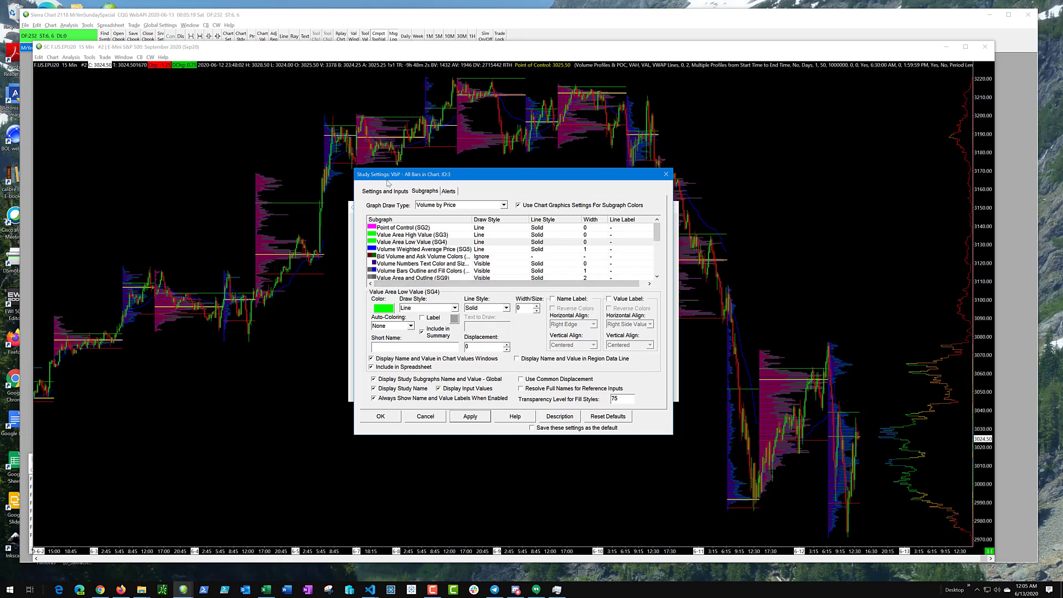
left_click(400, 194)
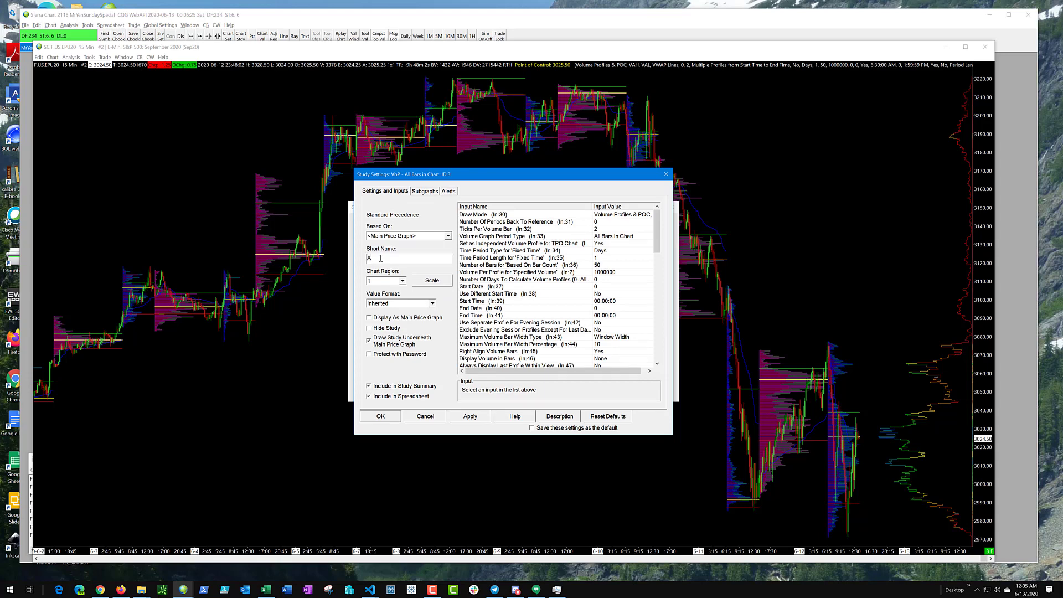
Step: Finish the 'All Bars' short name, then label the value-area low line 'val-all' with a name label
type("ars")
left_click(425, 191)
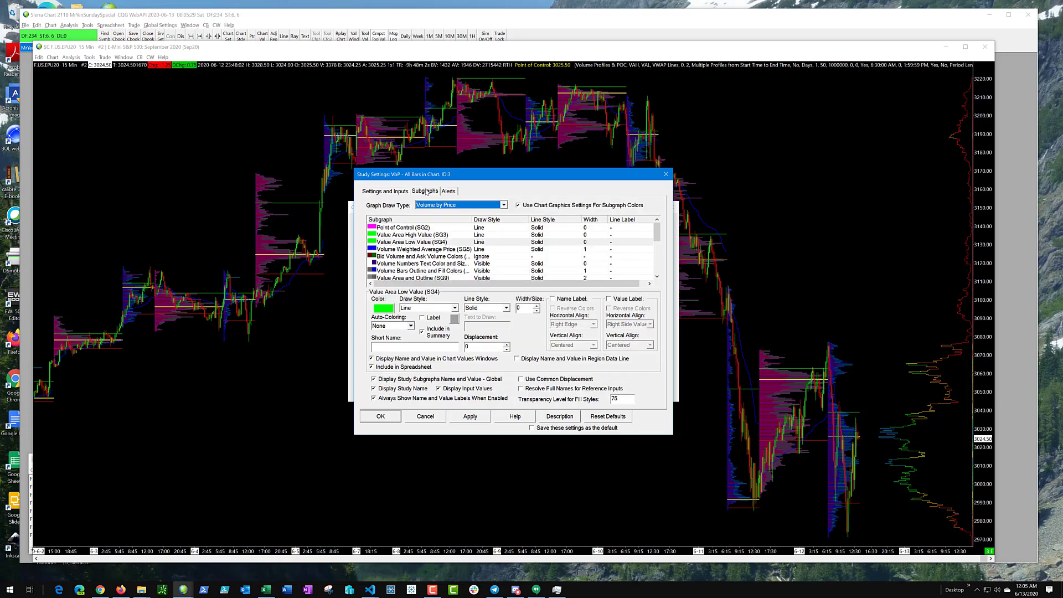
left_click(553, 299)
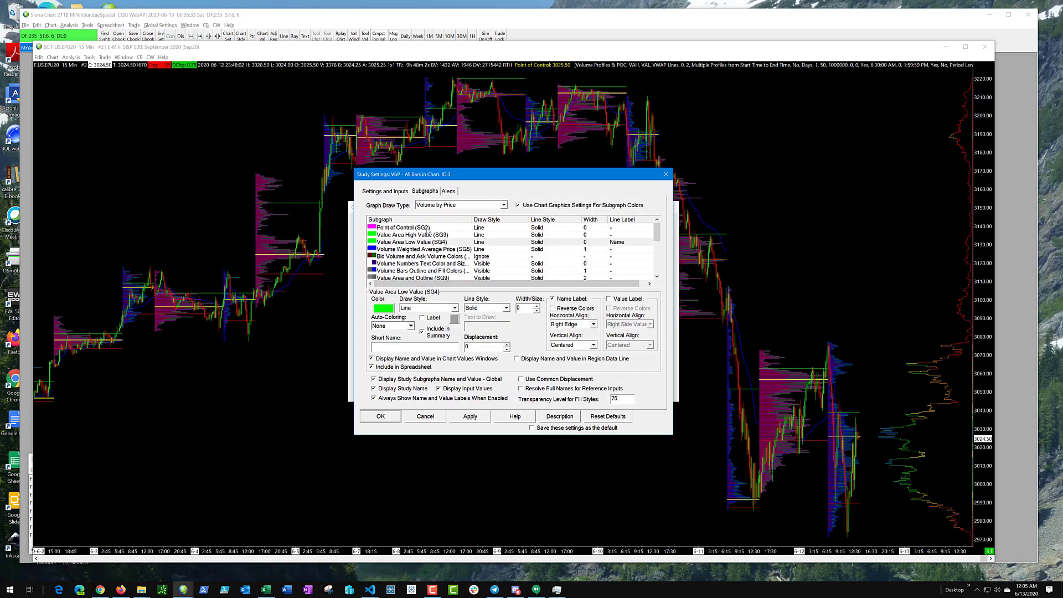
left_click(380, 345)
type("val-all")
Step: Name the value-area high line 'vah-all' and show its name label
left_click(410, 236)
left_click(384, 348)
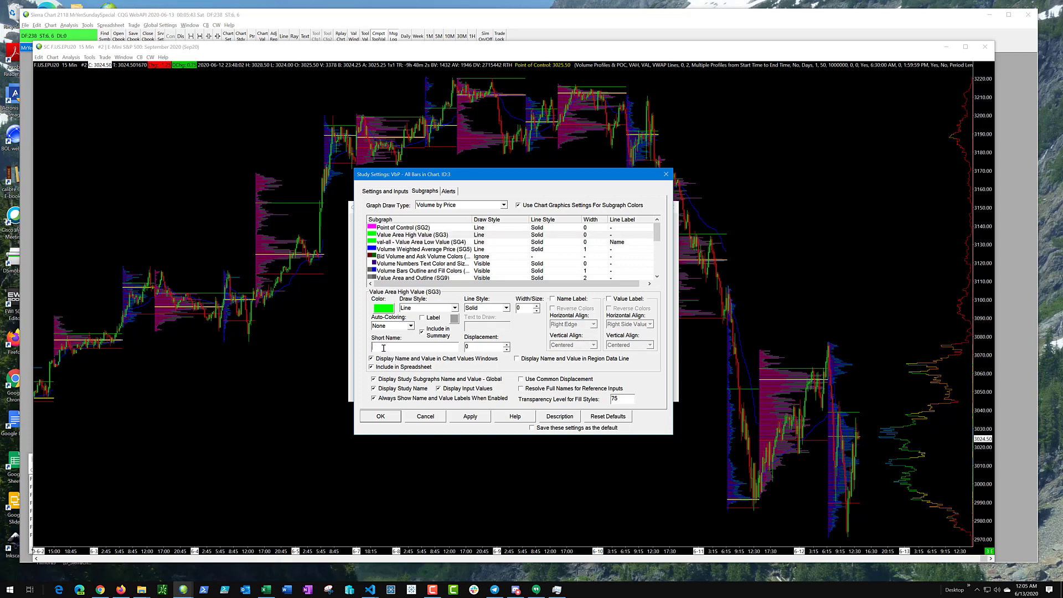
type("vah-all")
left_click(553, 299)
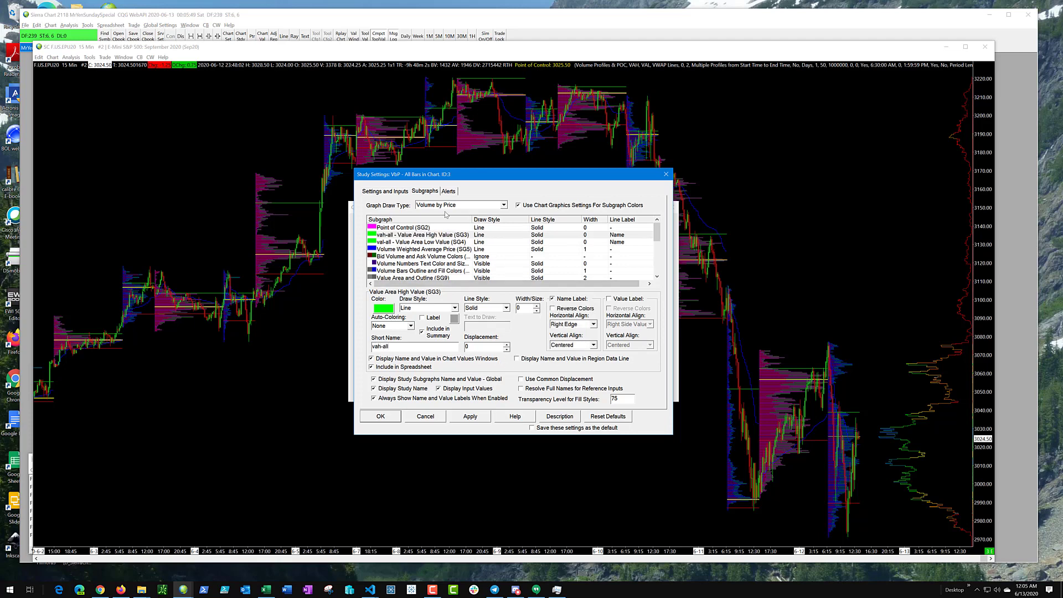
Step: Name the Point of Control line 'poc-all' with a name label and apply the labels
left_click(434, 228)
left_click(382, 347)
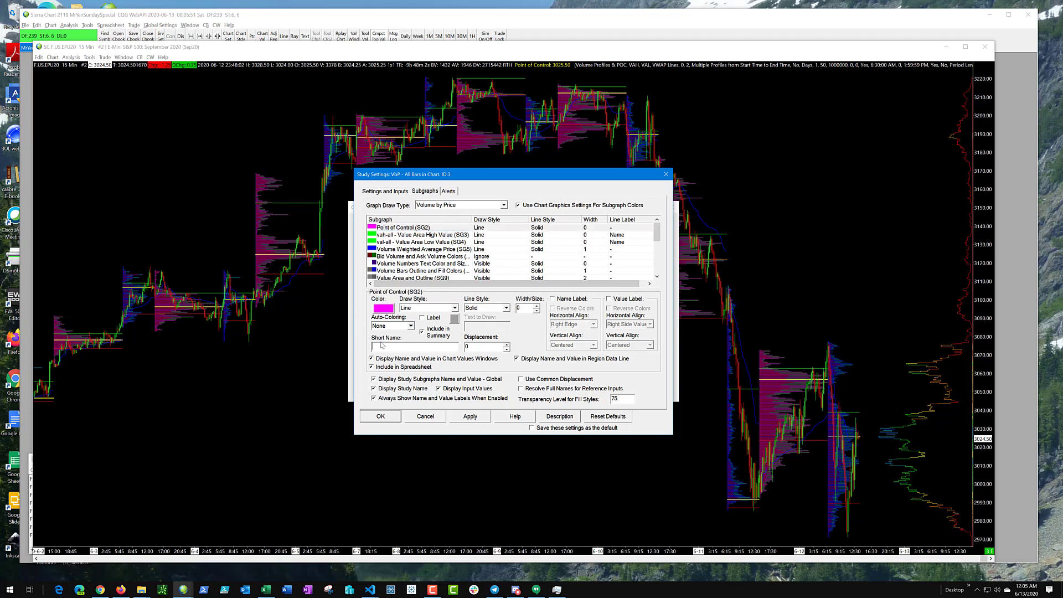
type("poc-all")
left_click(553, 299)
left_click(471, 417)
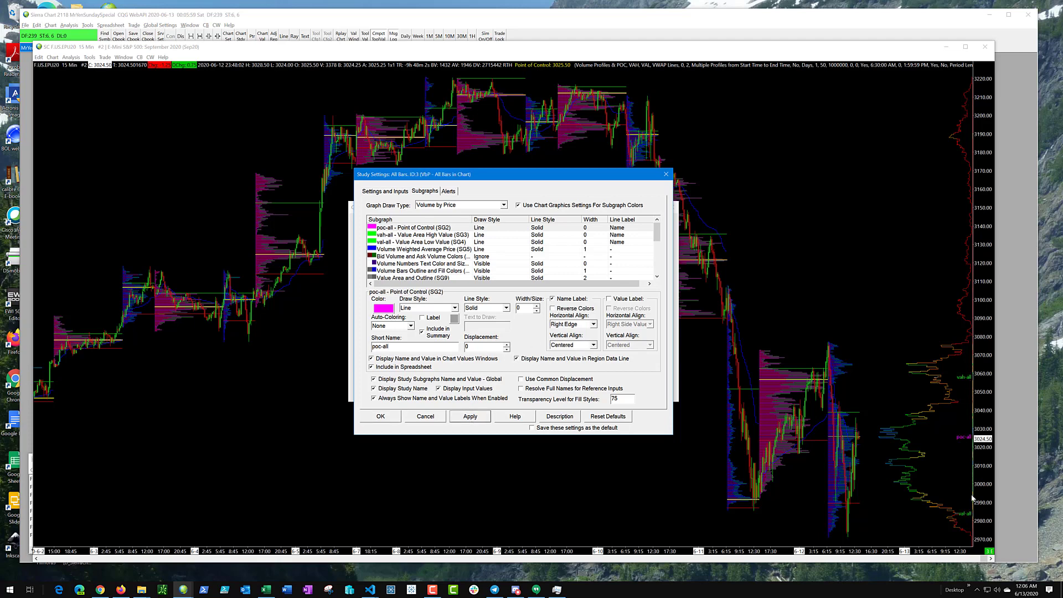
left_click(974, 427)
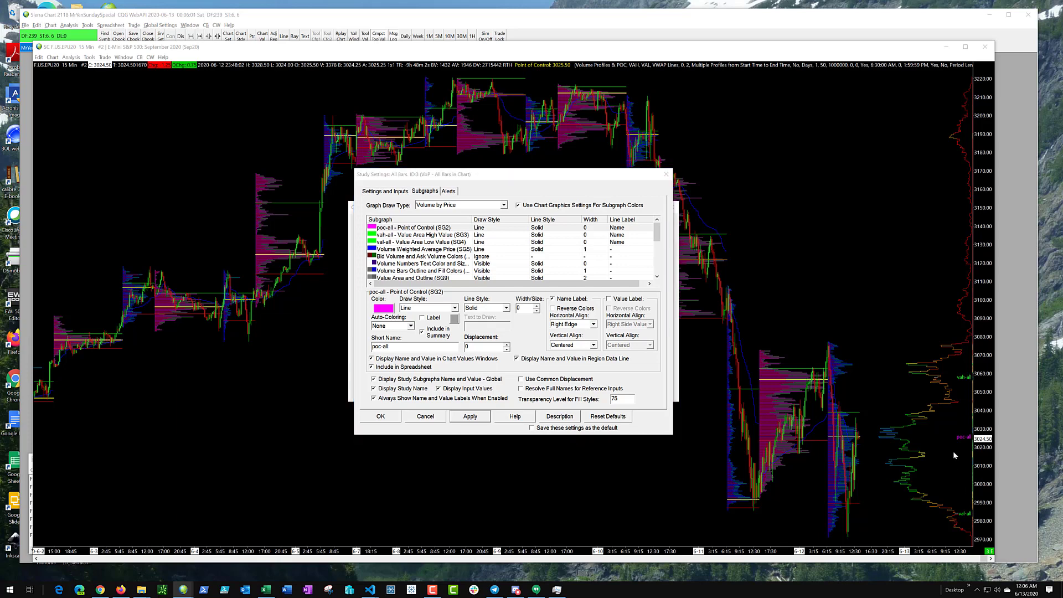
Step: Close the All Bars settings and open the RTH volume profile study settings
left_click(382, 416)
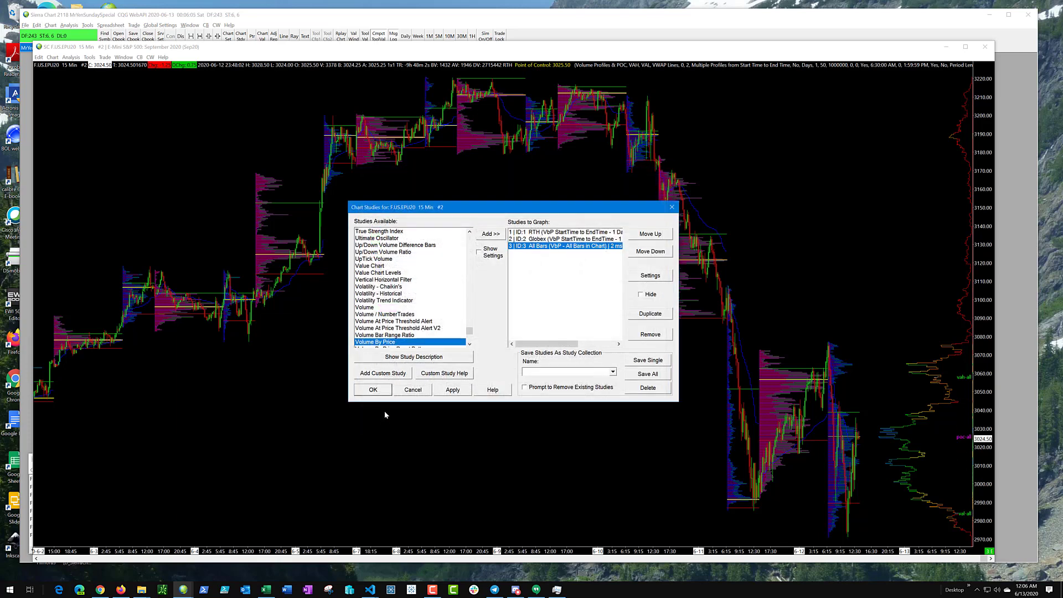
left_click(378, 386)
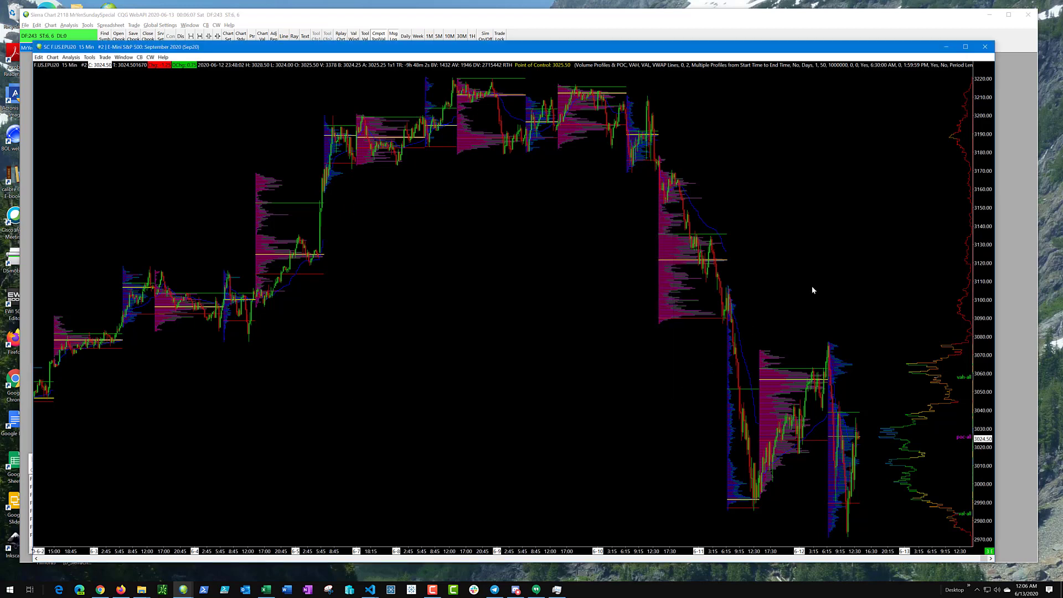
right_click(593, 250)
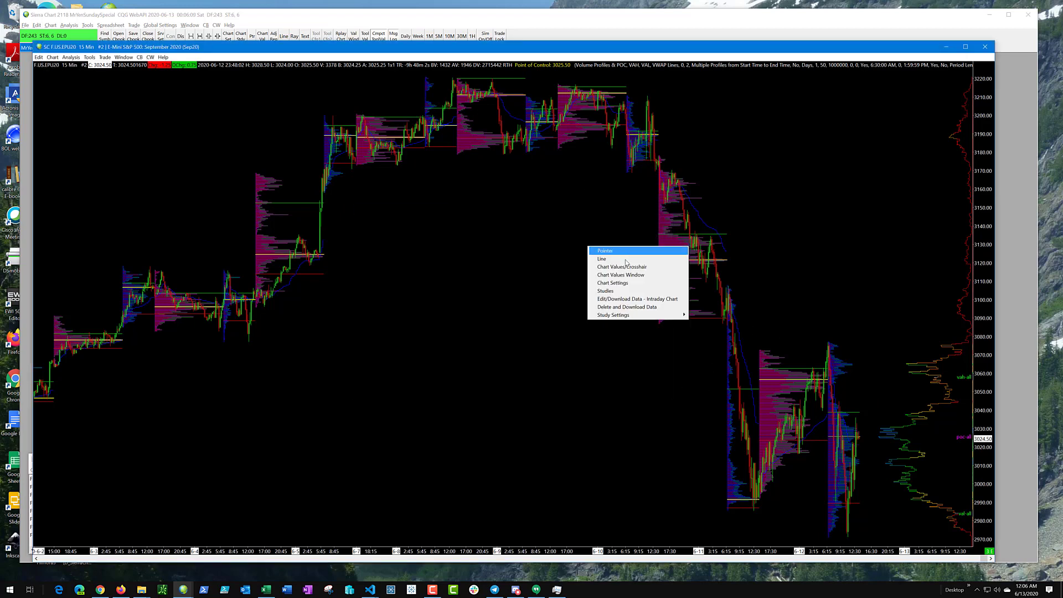
left_click(621, 290)
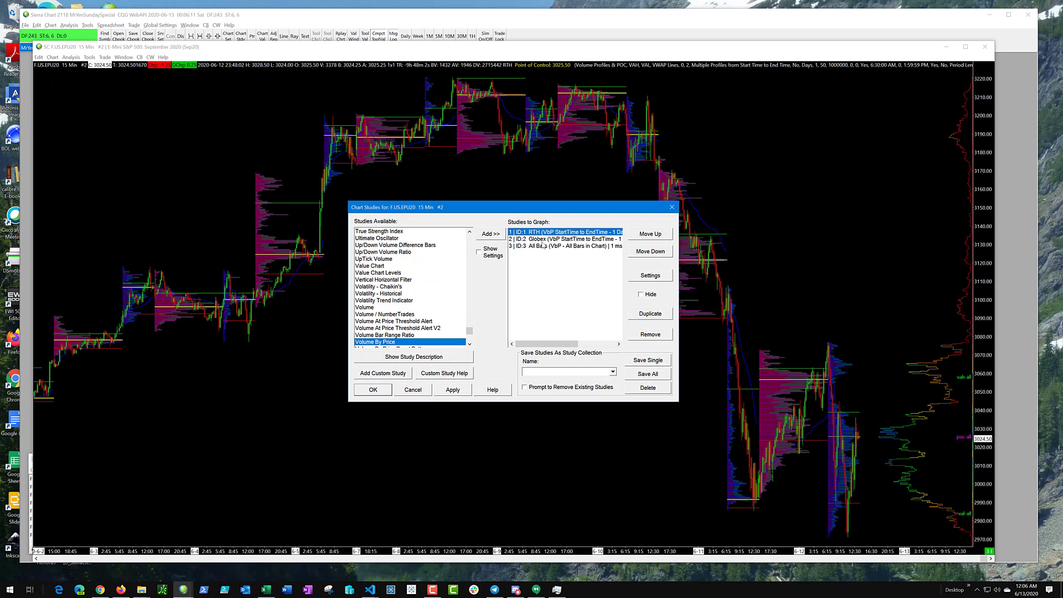
left_click(537, 239)
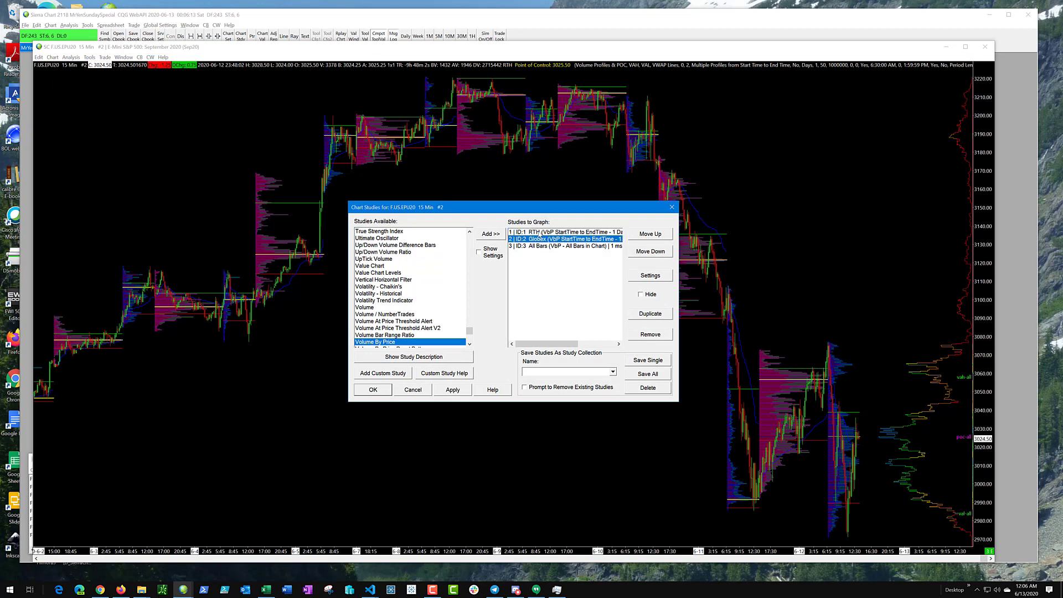
double_click(539, 233)
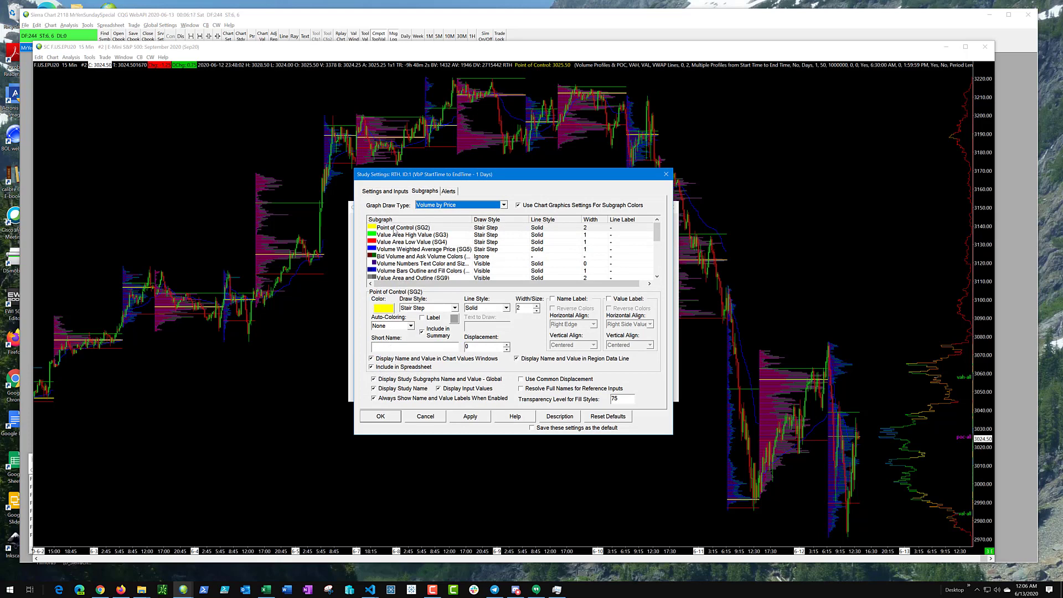
Step: Label the RTH Point of Control 'poc' and value-area high 'vah' with name labels shown
left_click(387, 345)
type("poc")
left_click(553, 299)
left_click(438, 235)
left_click(385, 348)
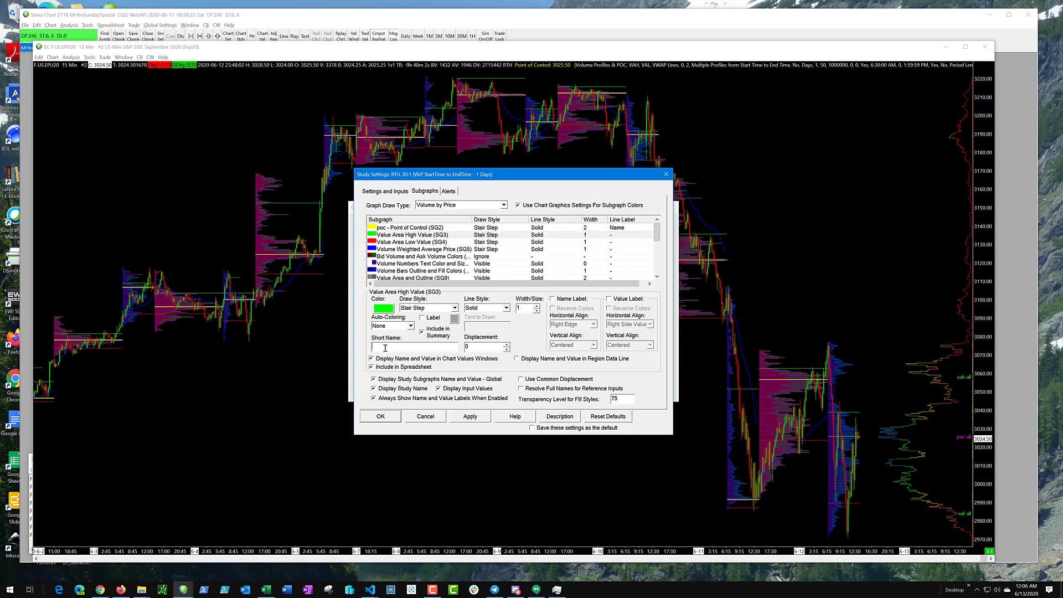
type("vah")
left_click(552, 299)
Step: Label the RTH value-area low line 'val' with a name label, then apply and close
left_click(423, 244)
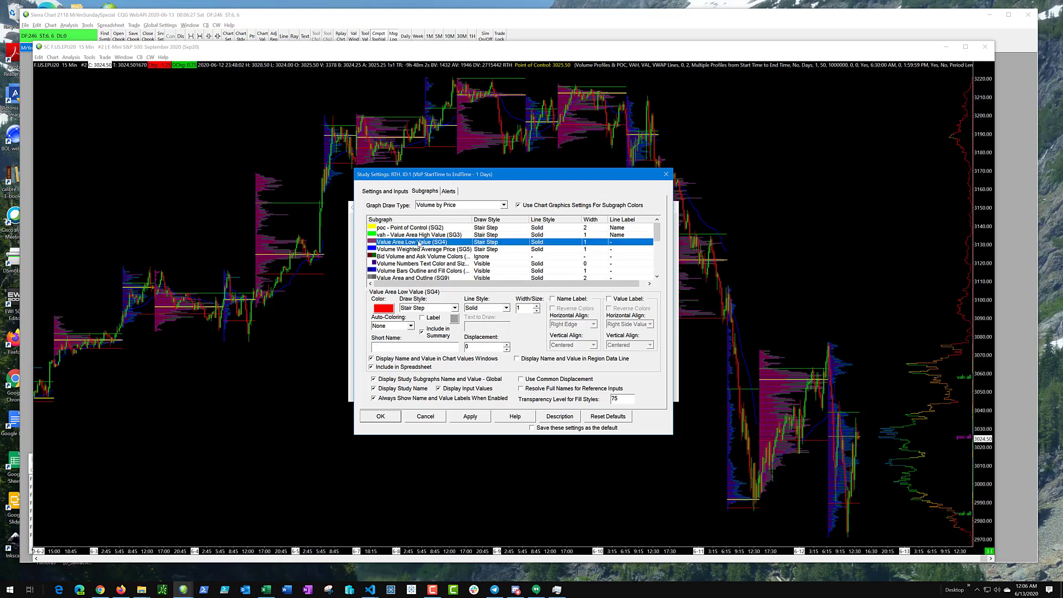
left_click(387, 347)
type("val")
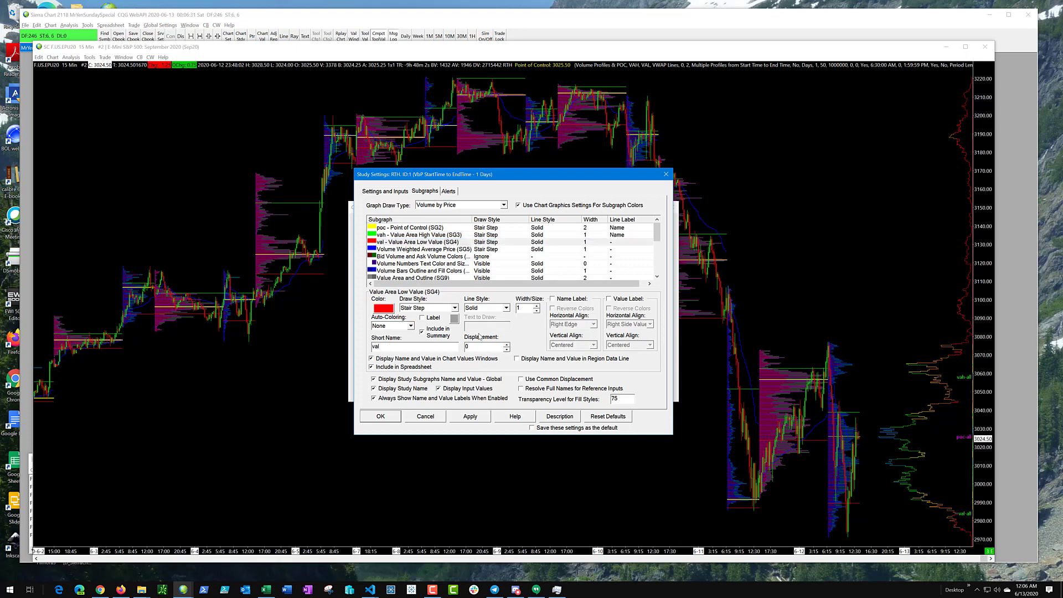
left_click(552, 299)
left_click(479, 414)
left_click(390, 416)
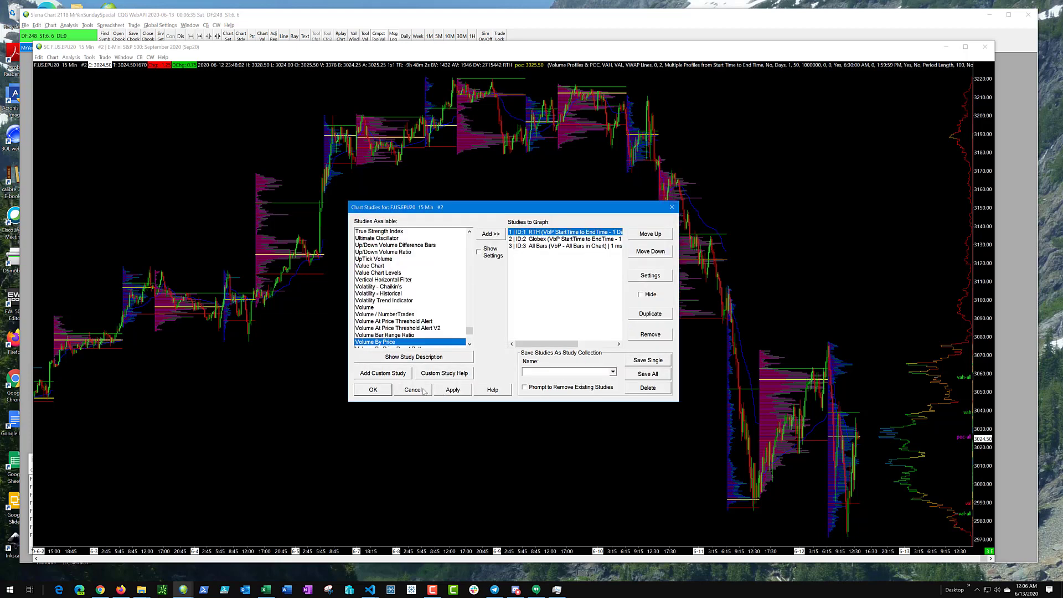
Step: Give the RTH profile's VWAP line the short name 'vwap' with a name label
left_click(383, 391)
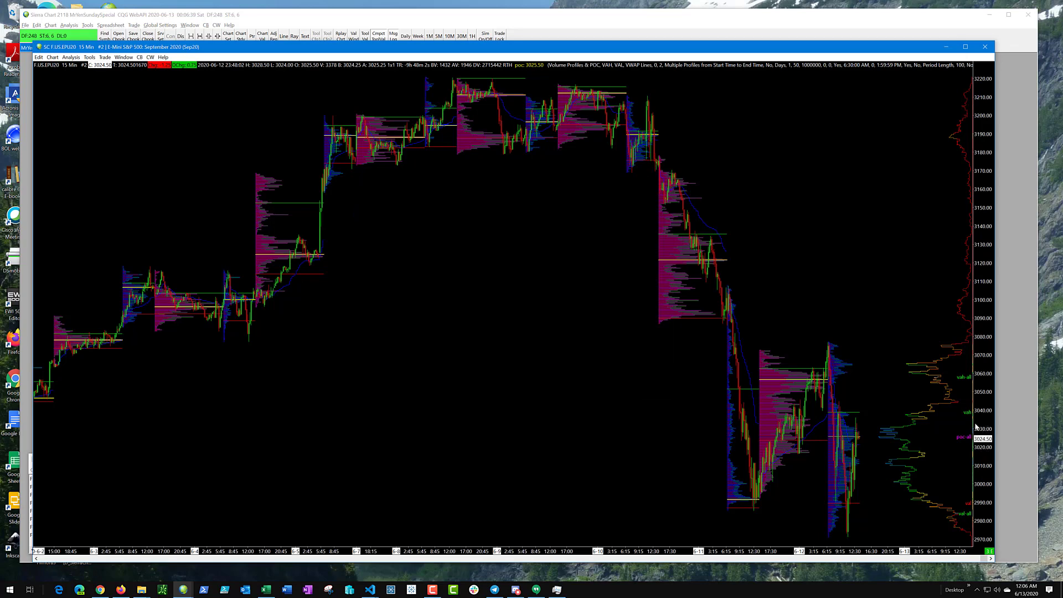
right_click(510, 226)
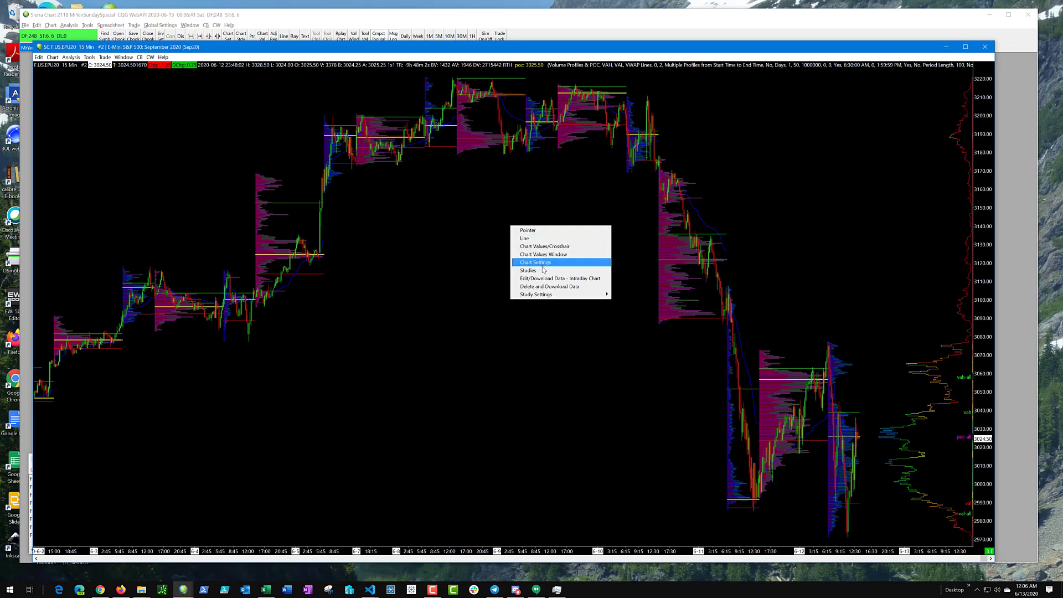
left_click(543, 270)
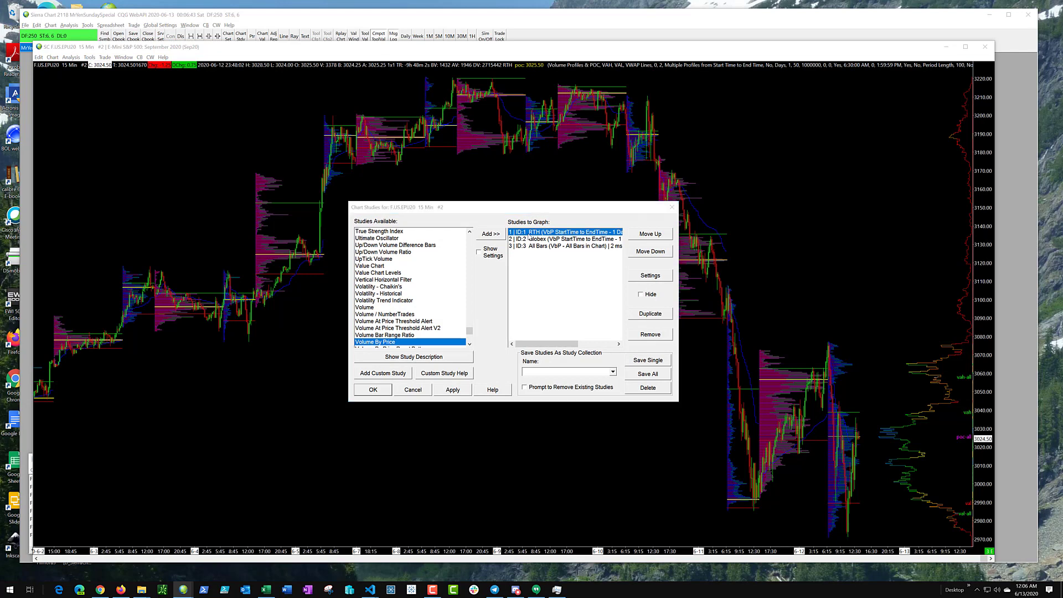
double_click(529, 237)
left_click(408, 249)
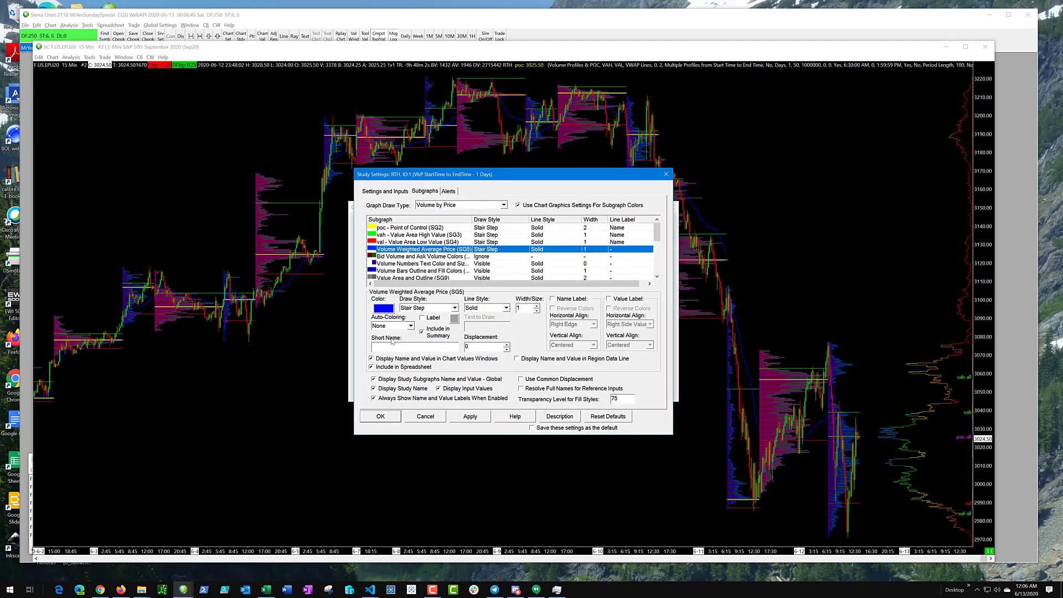
left_click(393, 345)
type("vwap")
left_click(559, 299)
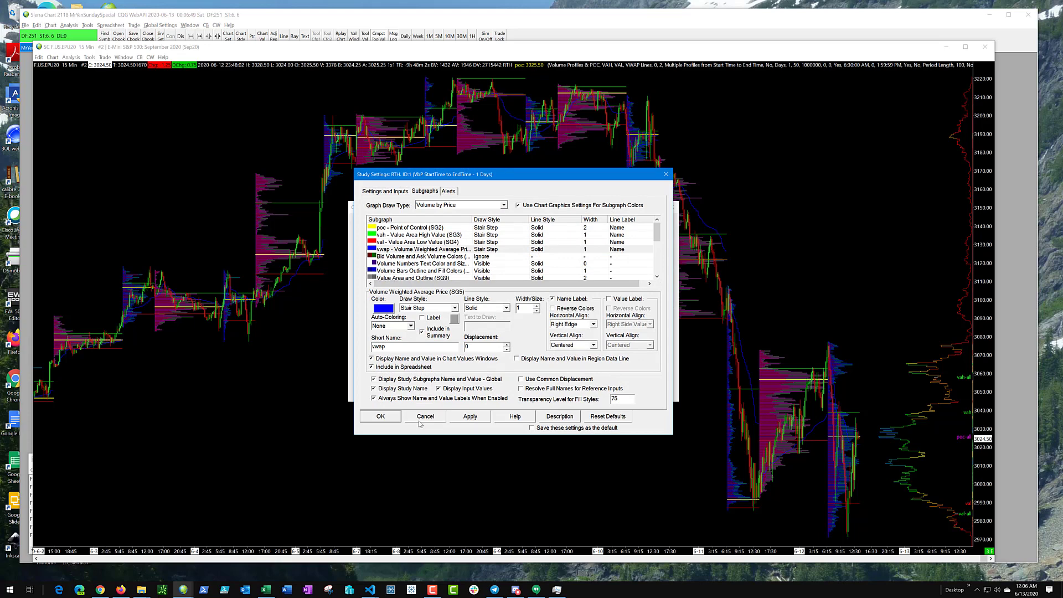
left_click(381, 416)
Step: Give the All Bars profile's VWAP line the short name 'vwap-all' and close the studies list
double_click(545, 247)
left_click(404, 251)
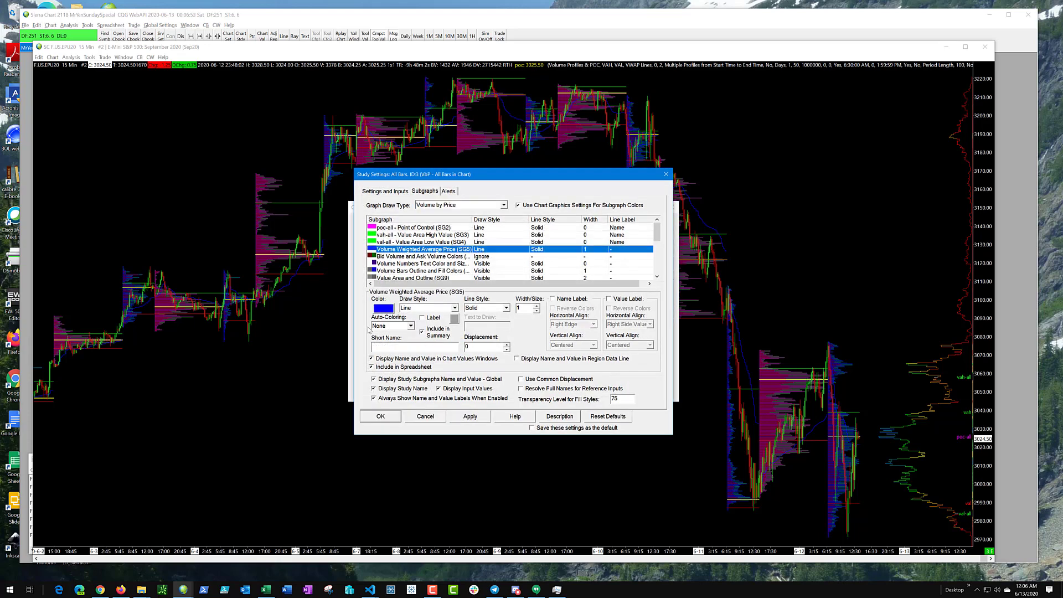
left_click(386, 346)
type("vwap-all")
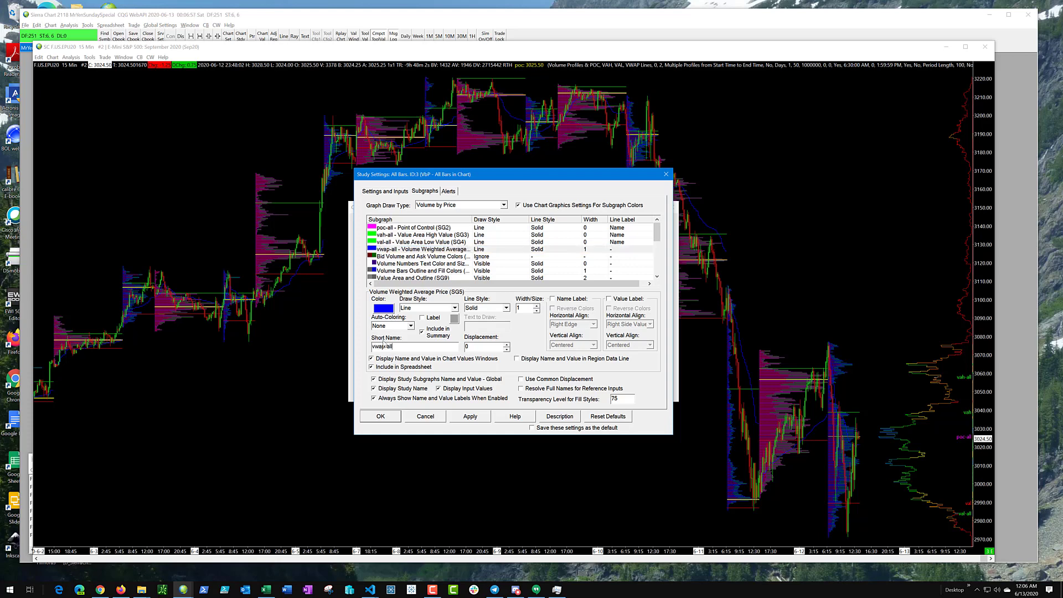
left_click(380, 416)
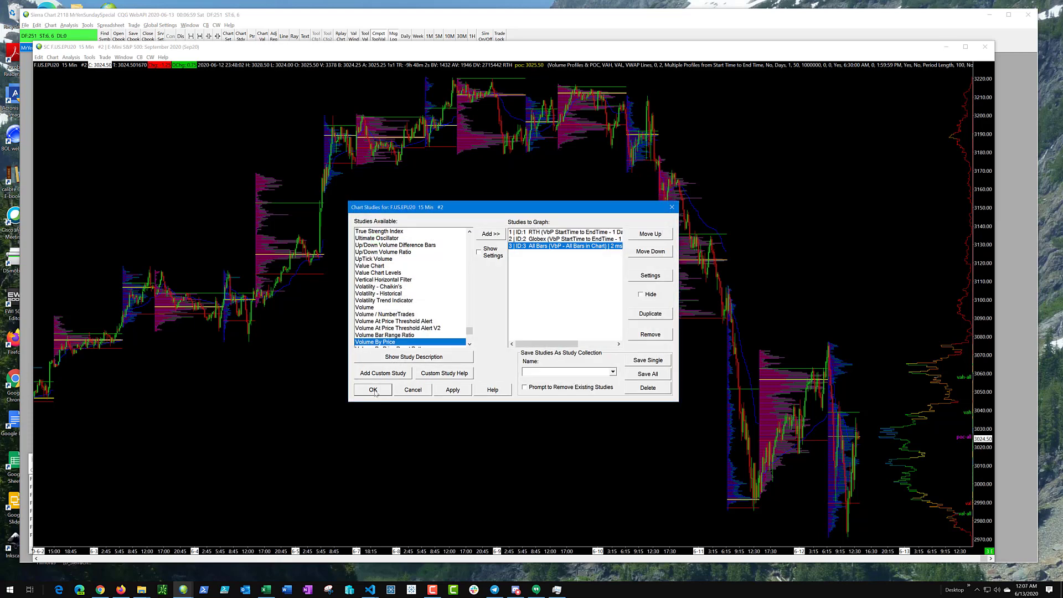
left_click(379, 391)
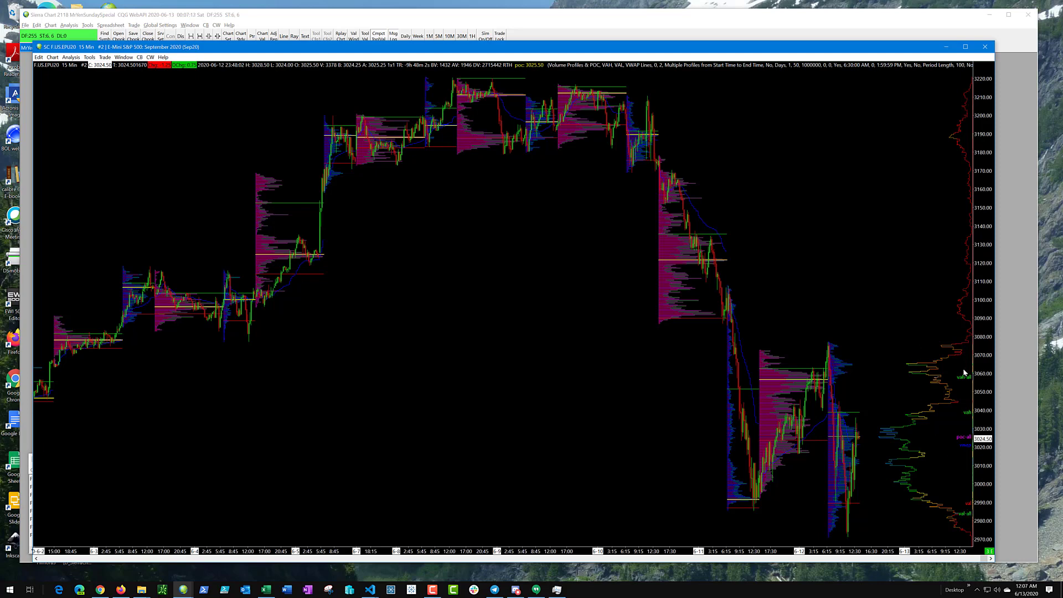
Step: Scroll the chart and drag the price axis so prices span about 2780 to 3320
scroll(975, 340, "down", 3)
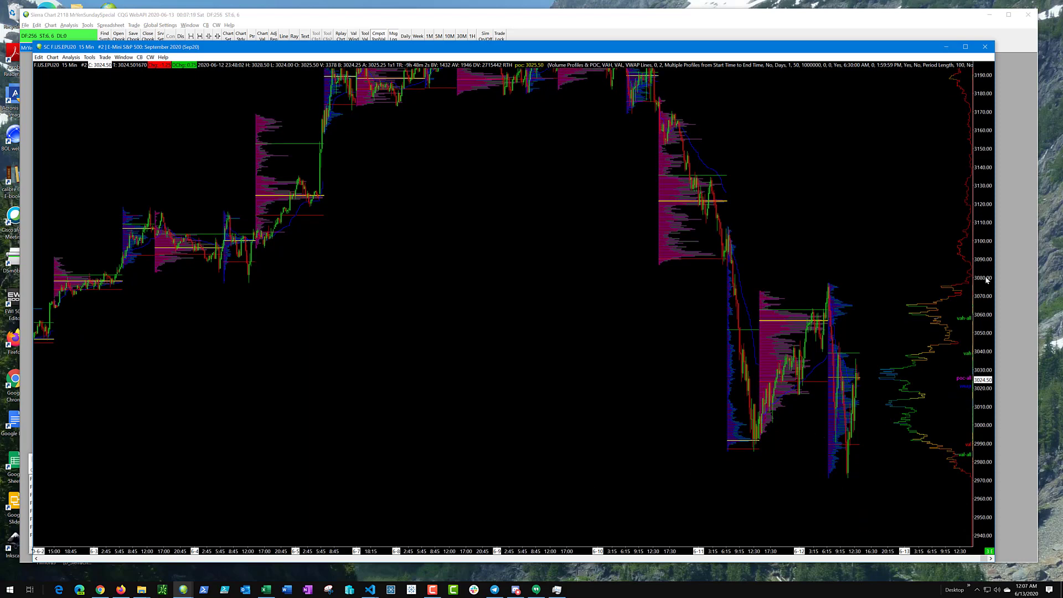
left_click_drag(987, 280, 979, 246)
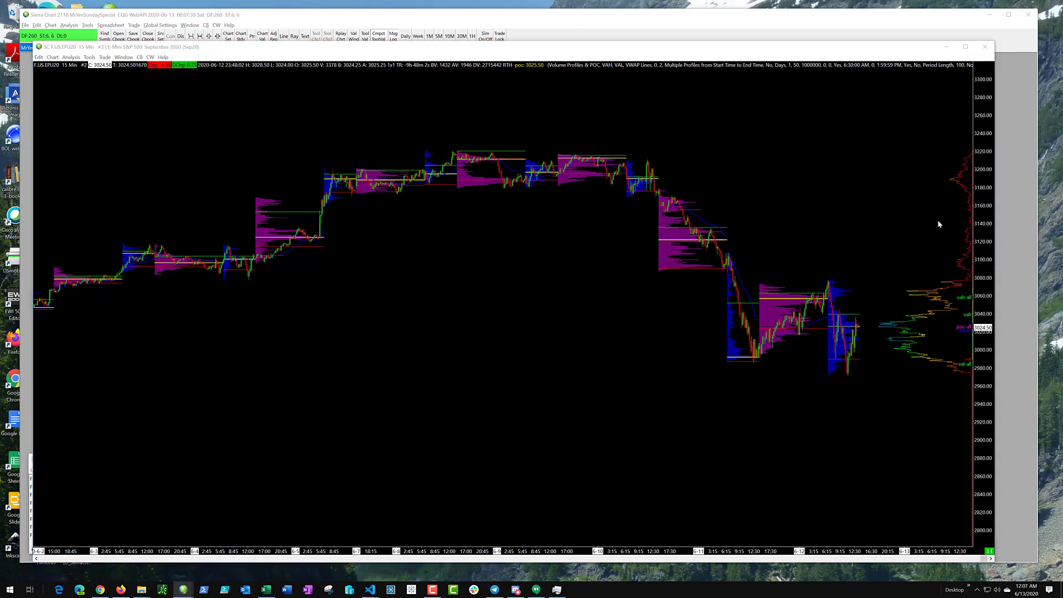
Step: Add CountDown Timer, moved below the volume profiles, and Clock - RealTime to the ES chart
right_click(365, 122)
left_click(387, 161)
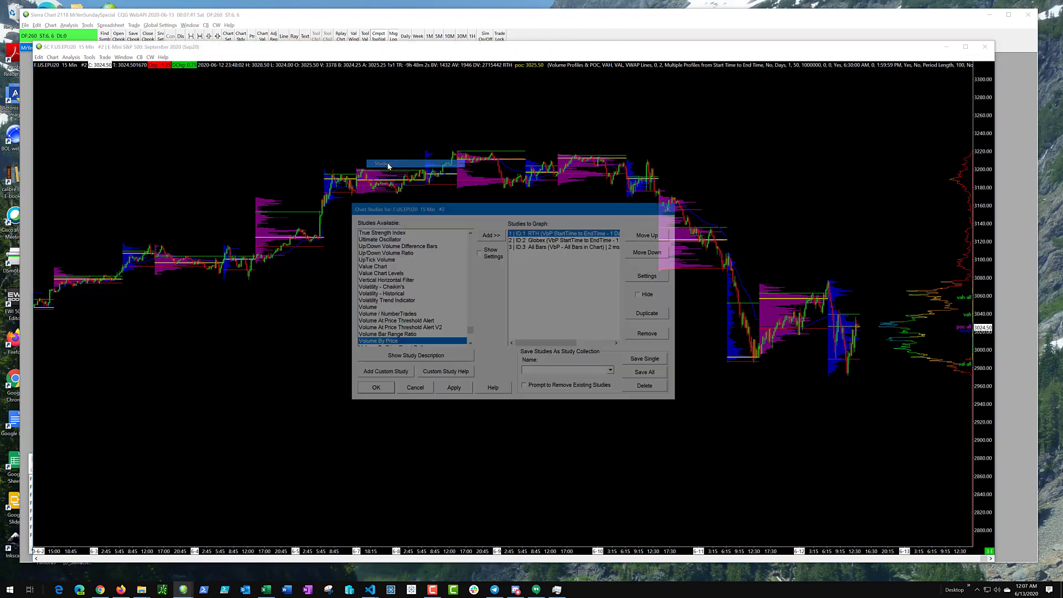
left_click(370, 252)
type("cou")
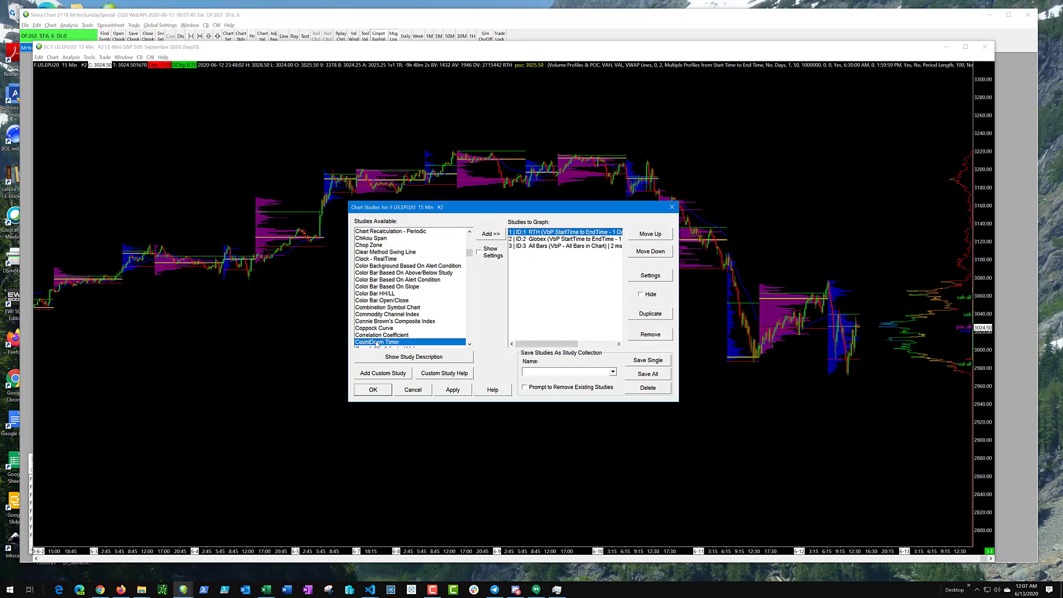
double_click(376, 343)
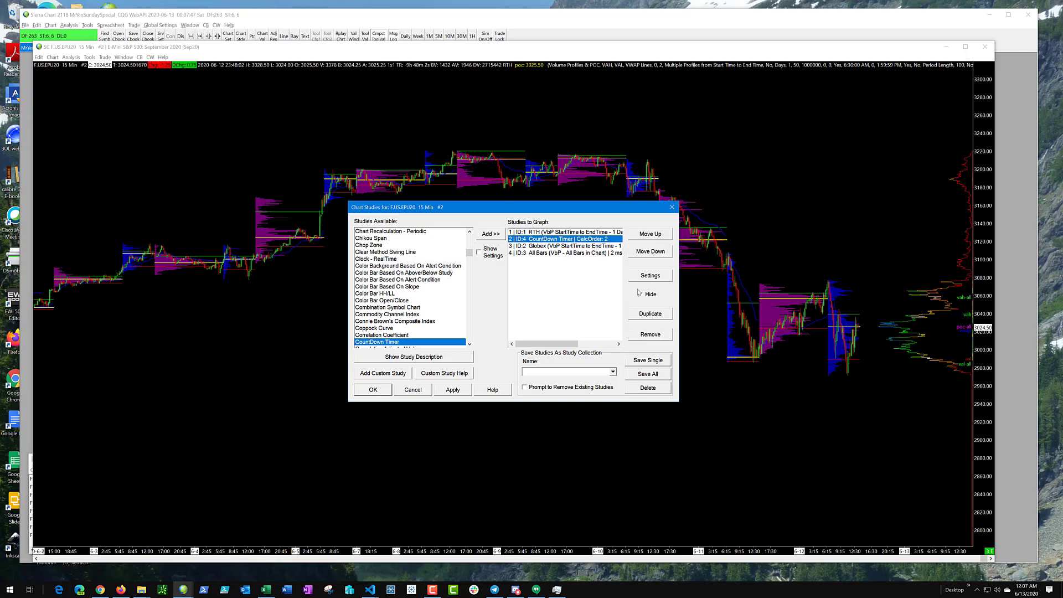
left_click(650, 254)
left_click(650, 254)
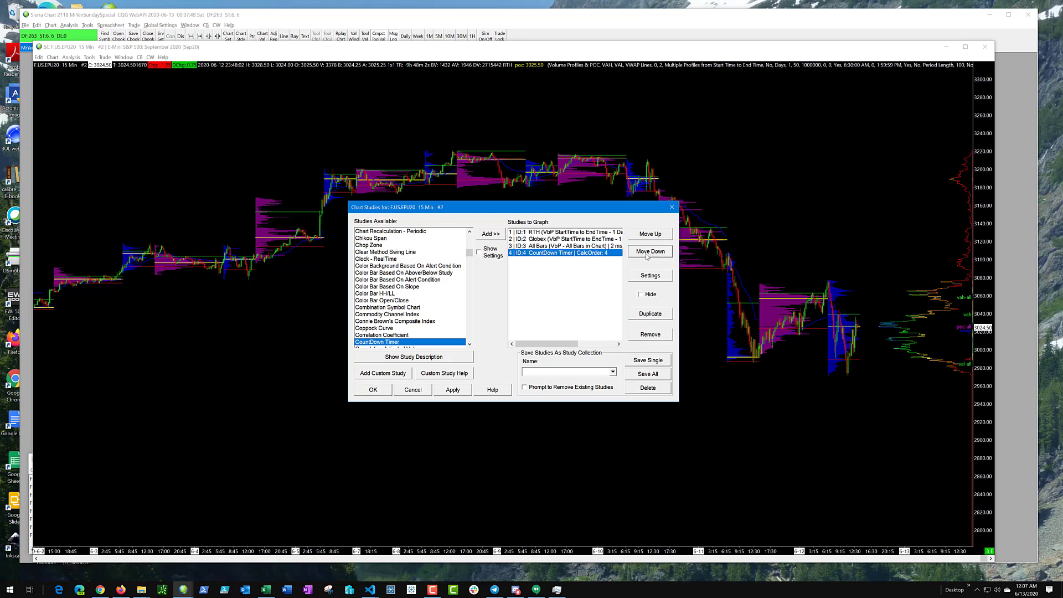
double_click(376, 259)
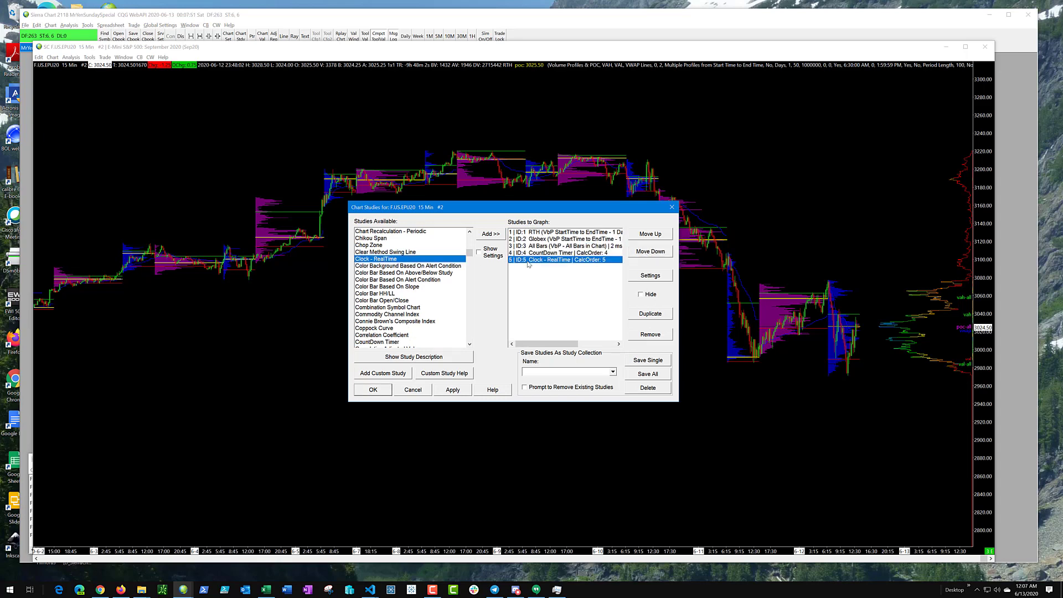
left_click(373, 390)
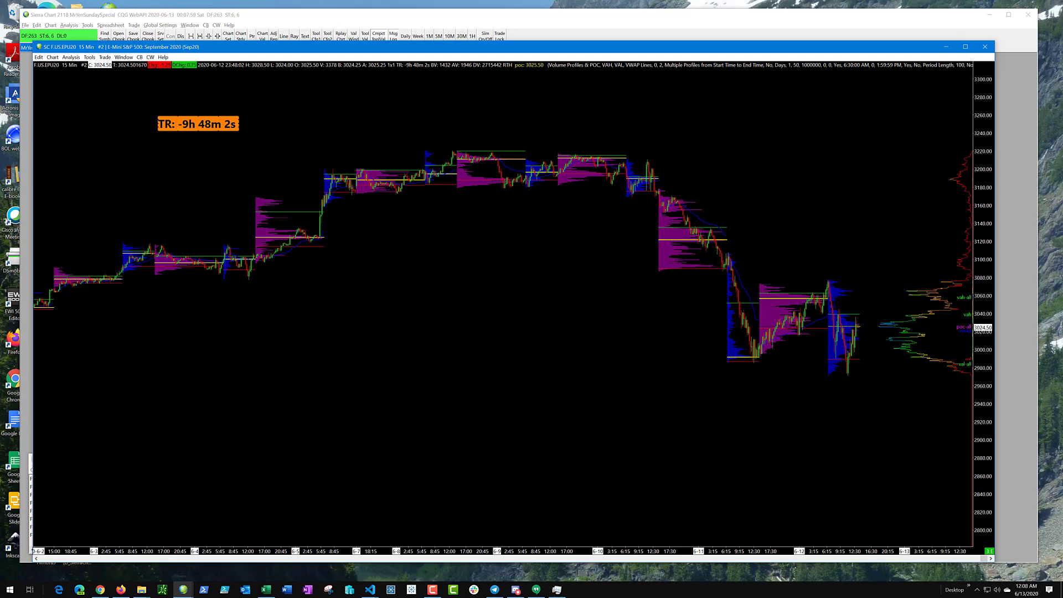
Step: Stack the clock above the countdown box at upper right, then bring the RTH/Globex chart forward
left_click_drag(221, 122, 775, 156)
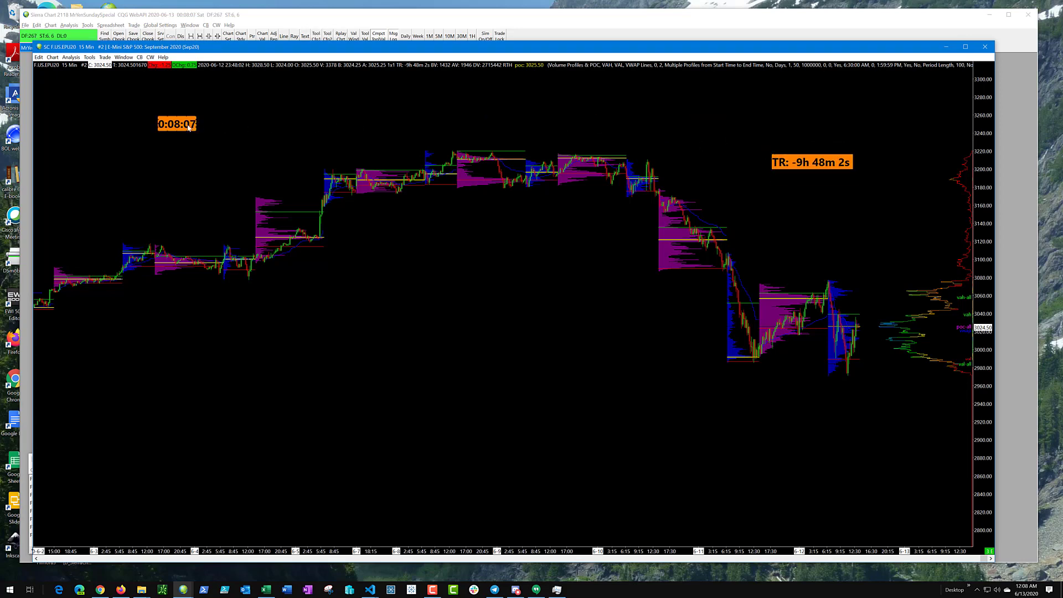
left_click_drag(189, 127, 777, 123)
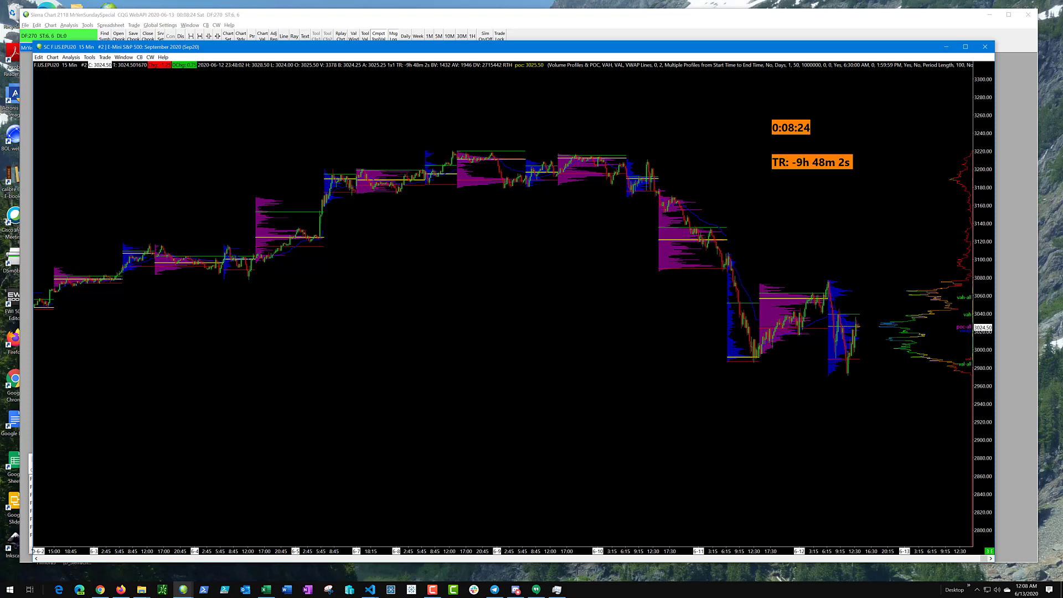
left_click_drag(1062, 72, 149, 100)
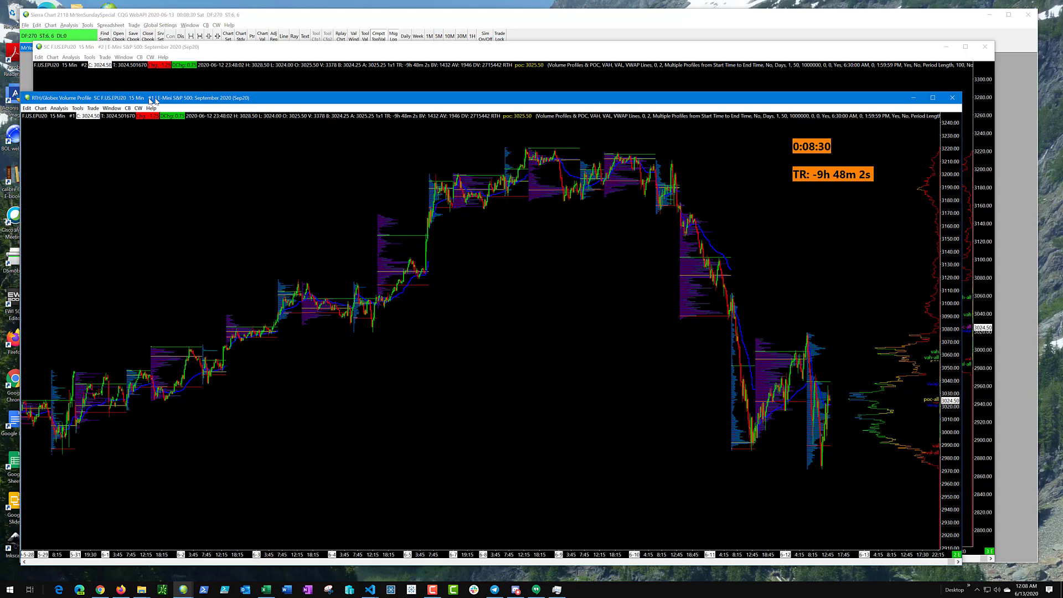
Step: Push the RTH/Globex window off-screen and expand chart #2's price scale to about 2940–3190
left_click_drag(150, 100, 1062, 77)
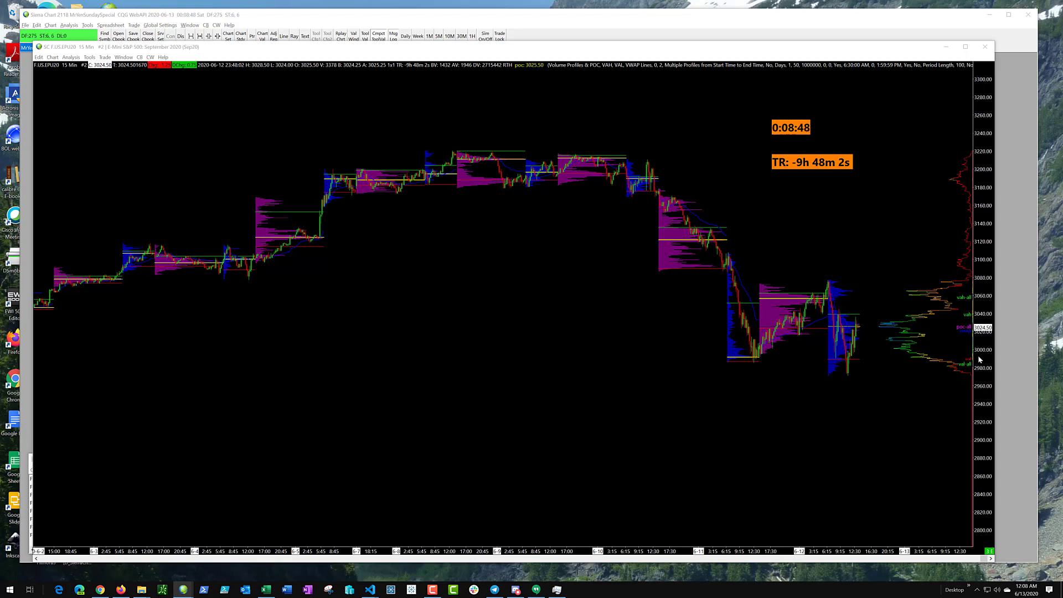
left_click_drag(979, 360, 988, 394)
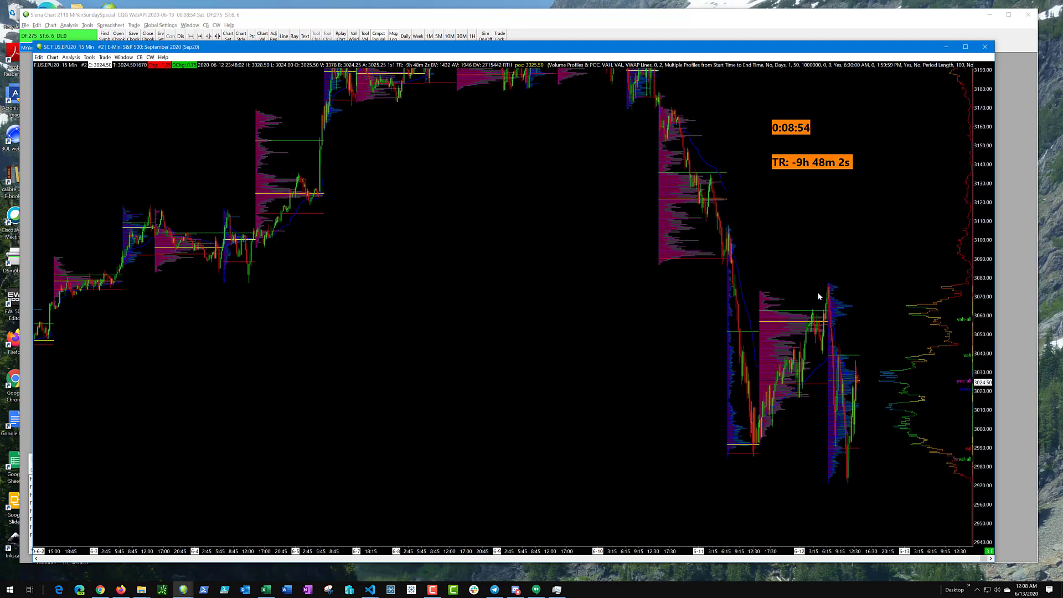